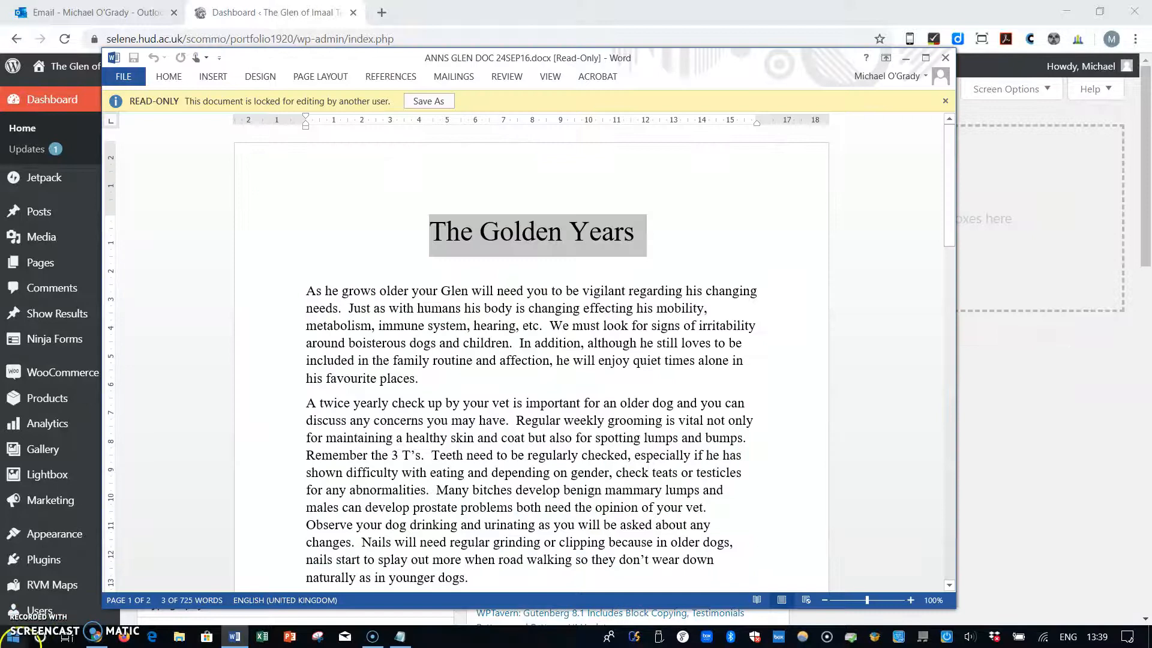
Step: Read through the whole "The Golden Years" Word document, including its contacts list and closing paragraph
left_click(367, 402)
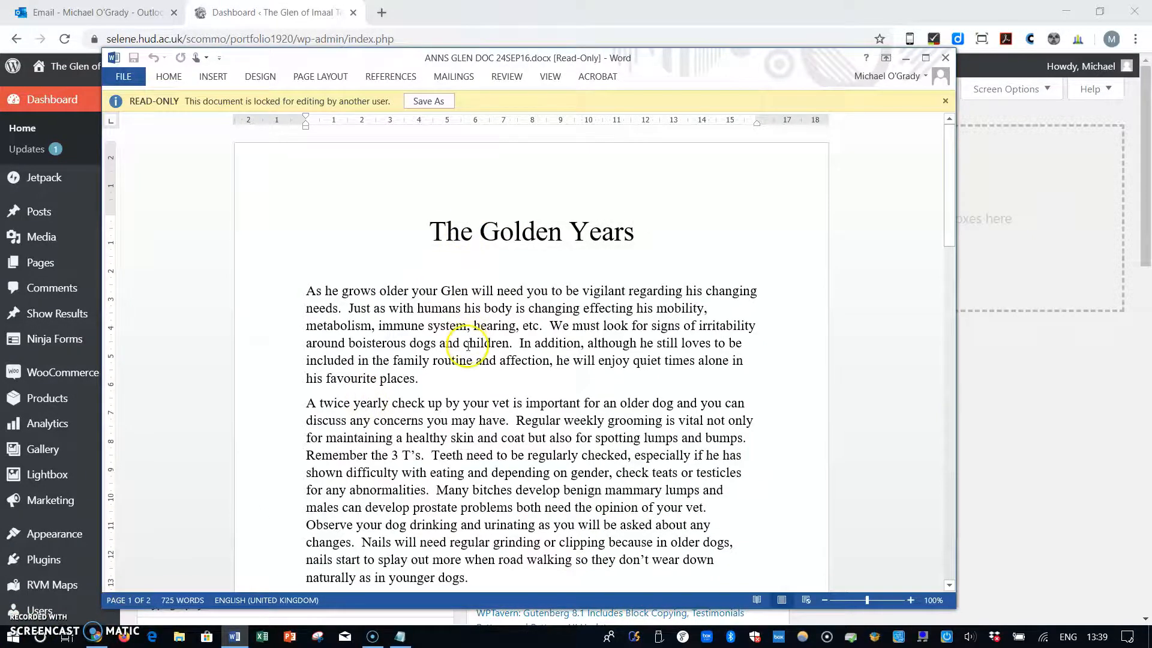
scroll(467, 331, "down", 6)
scroll(486, 300, "down", 18)
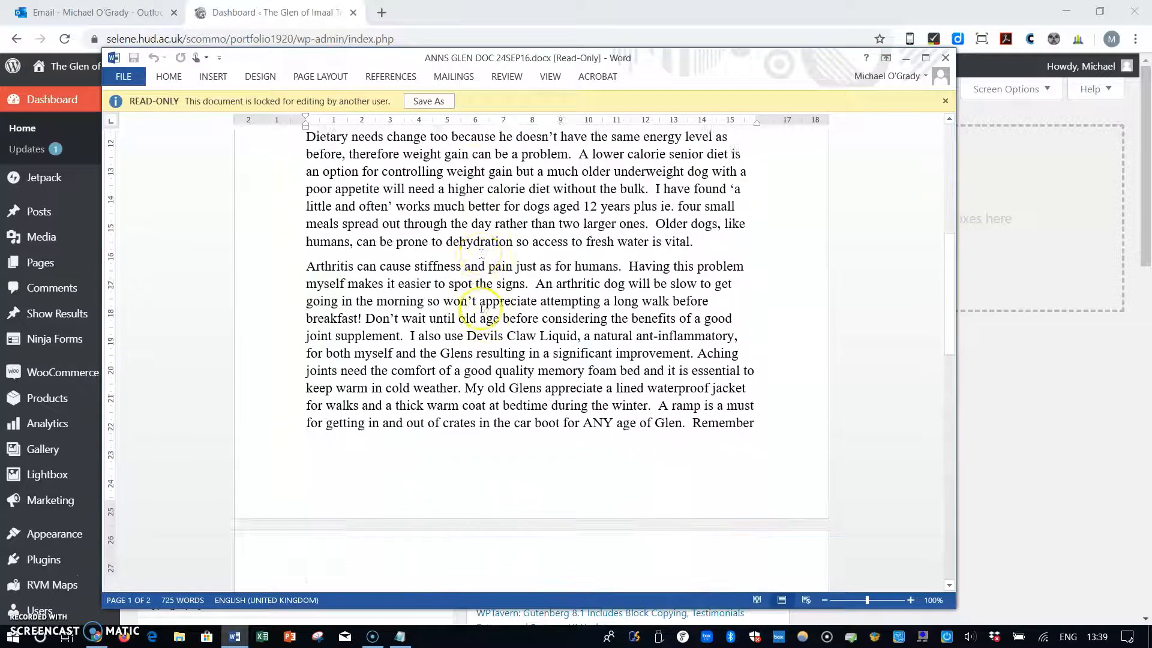
scroll(492, 289, "down", 3)
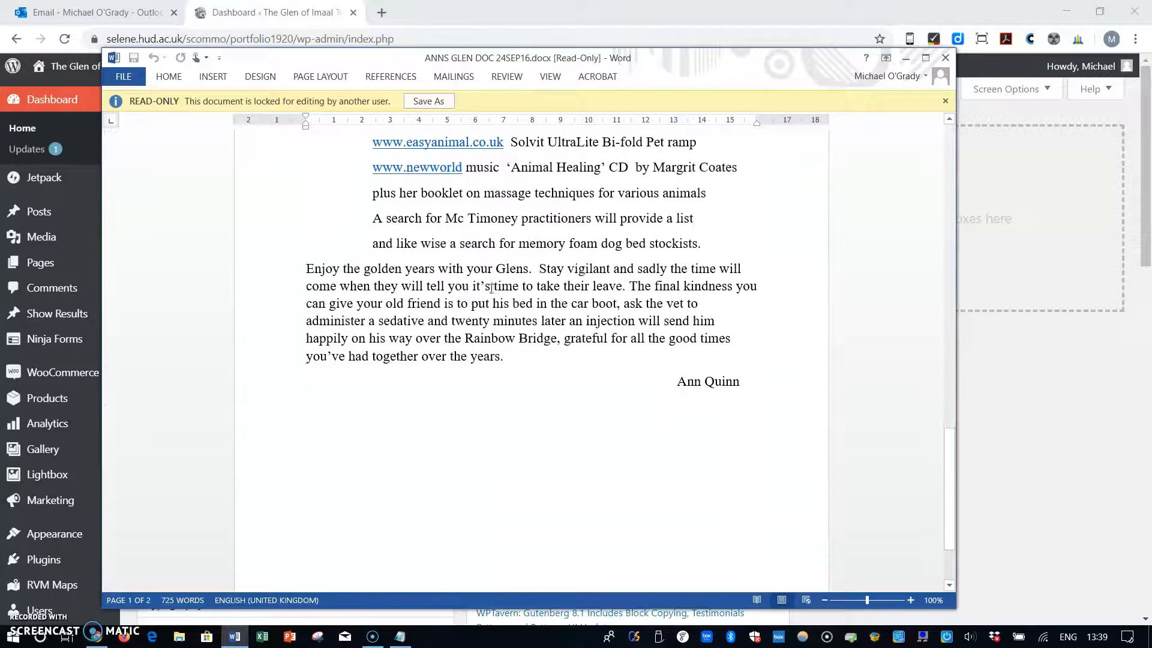
scroll(483, 324, "up", 4)
scroll(479, 354, "up", 2)
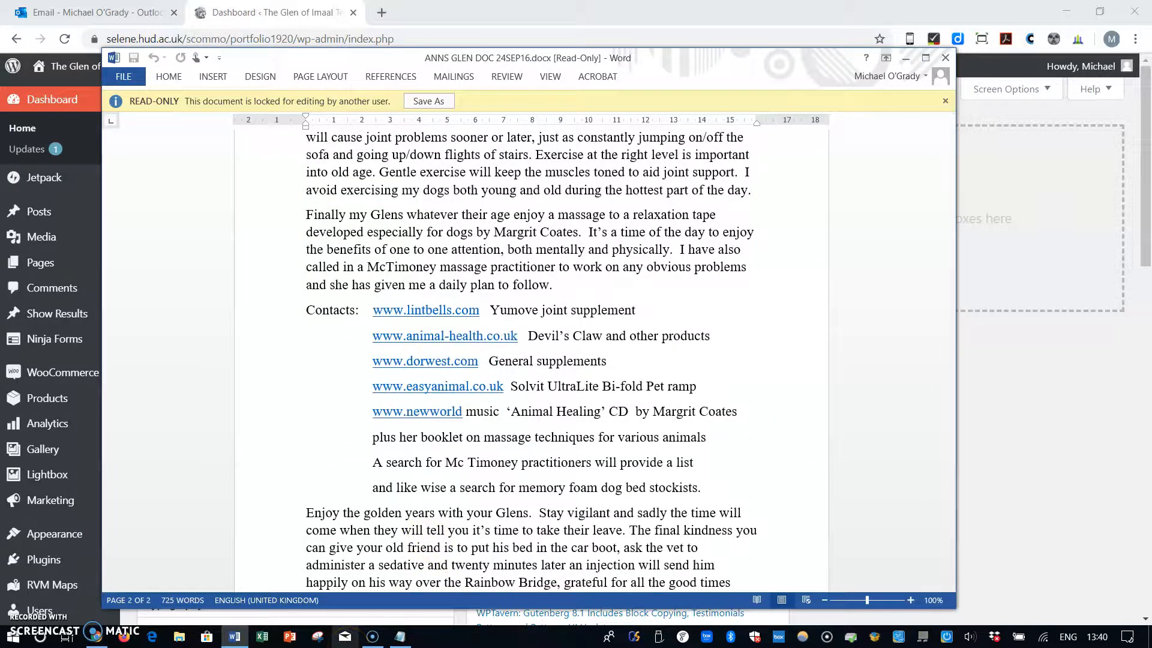
scroll(531, 360, "up", 18)
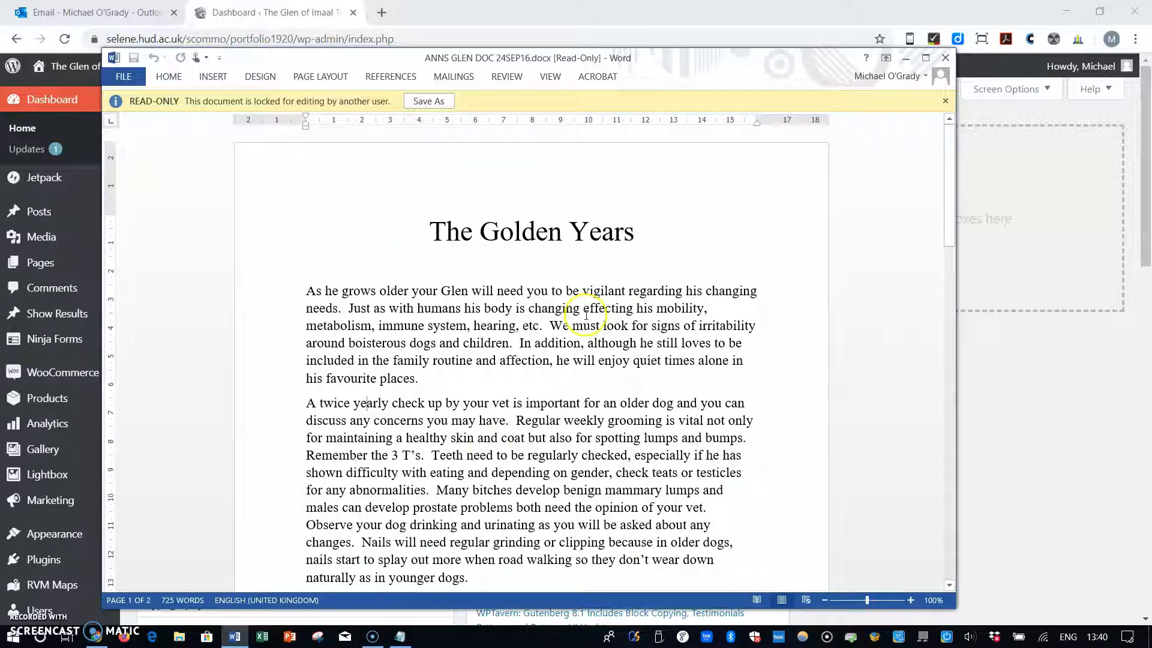
Step: Visit the live site in the browser to check the pages listed under Glens, and return to the WordPress dashboard
left_click(64, 71)
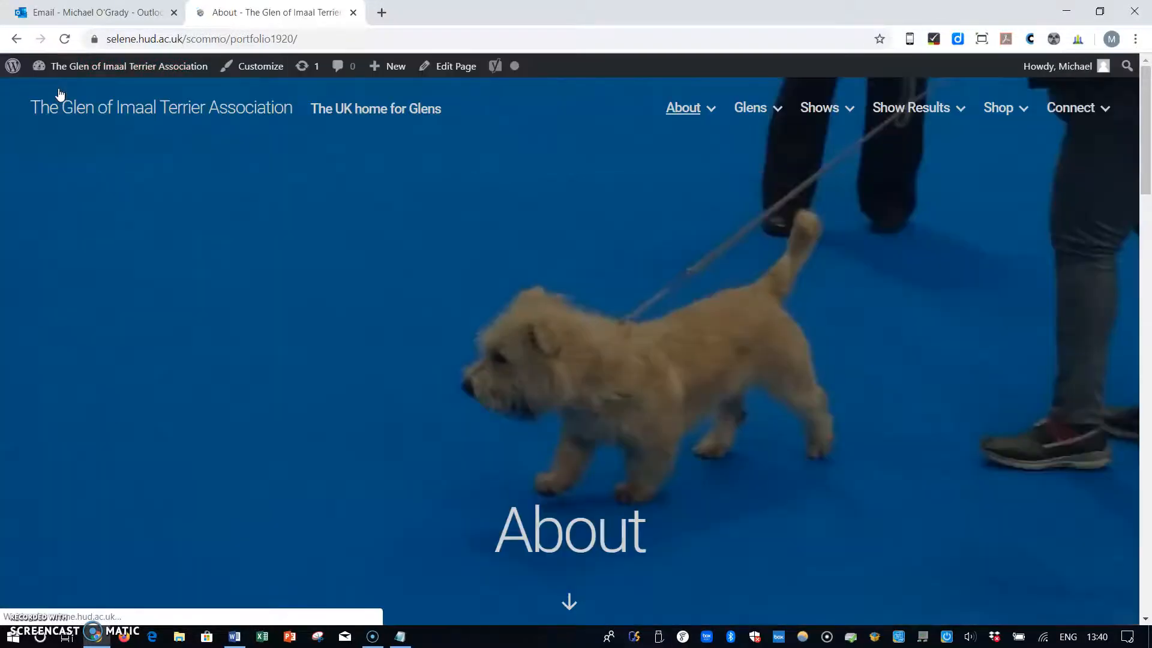
mouse_move(746, 116)
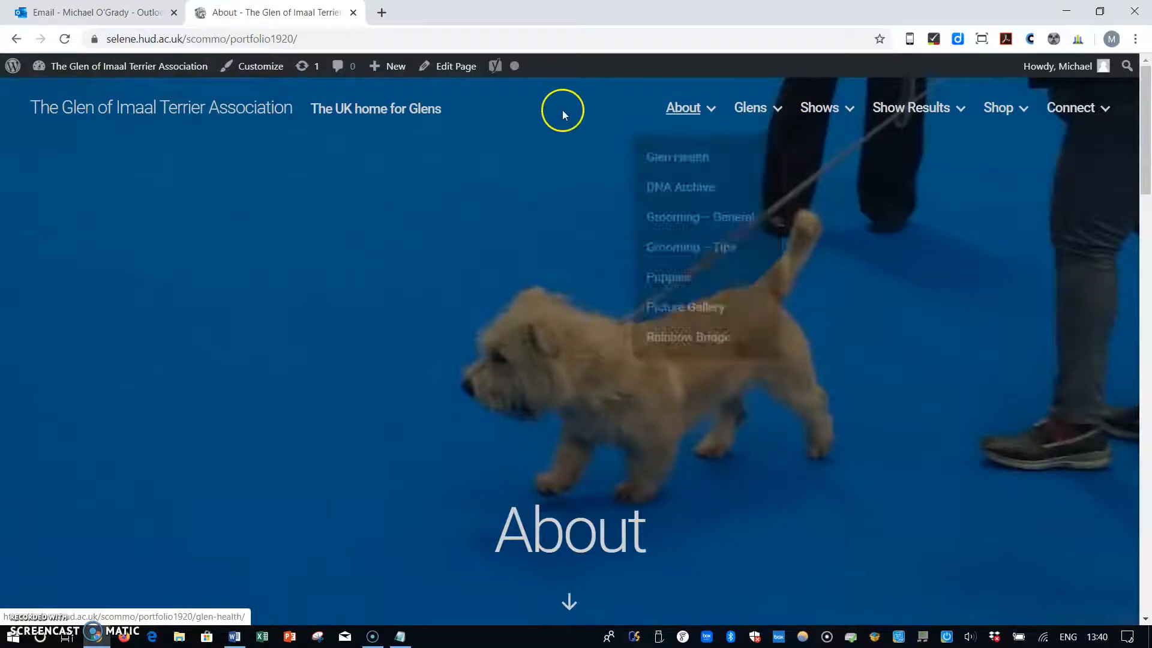
left_click(125, 71)
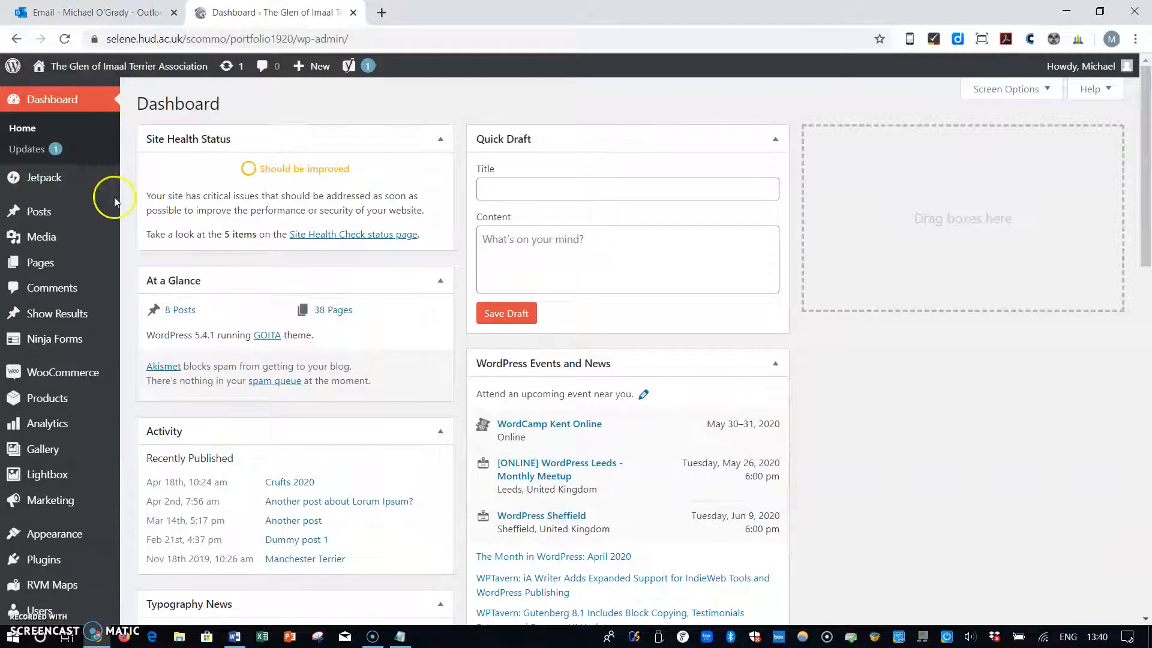
Step: Create a new page and title it "Senior Glens"
mouse_move(48, 276)
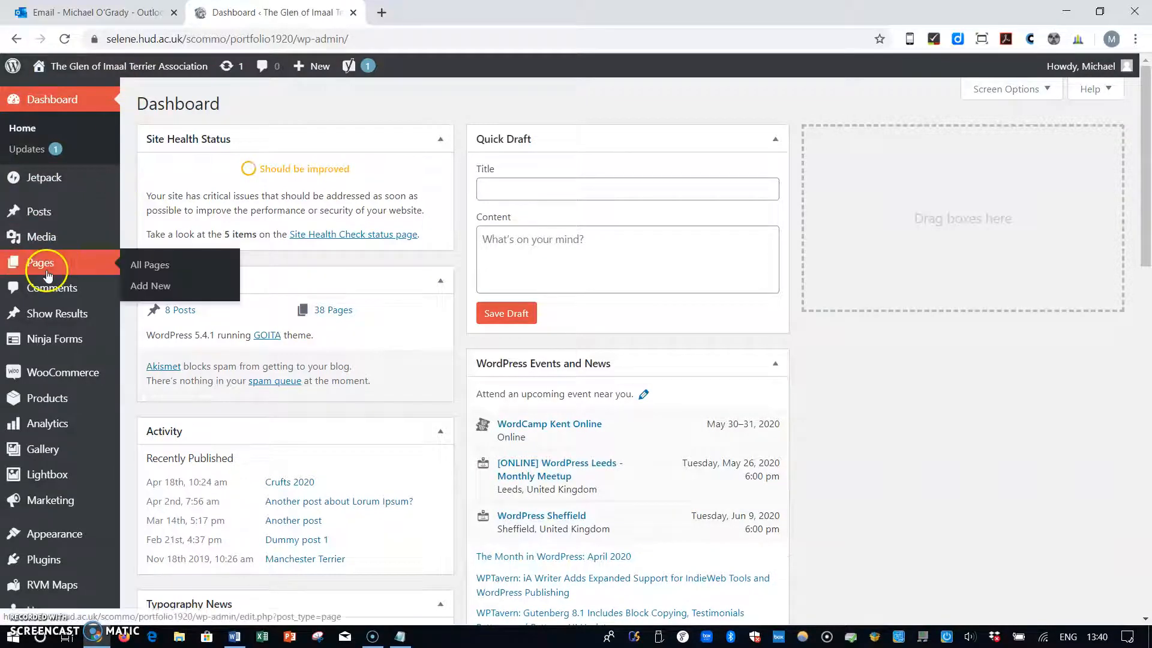
left_click(143, 286)
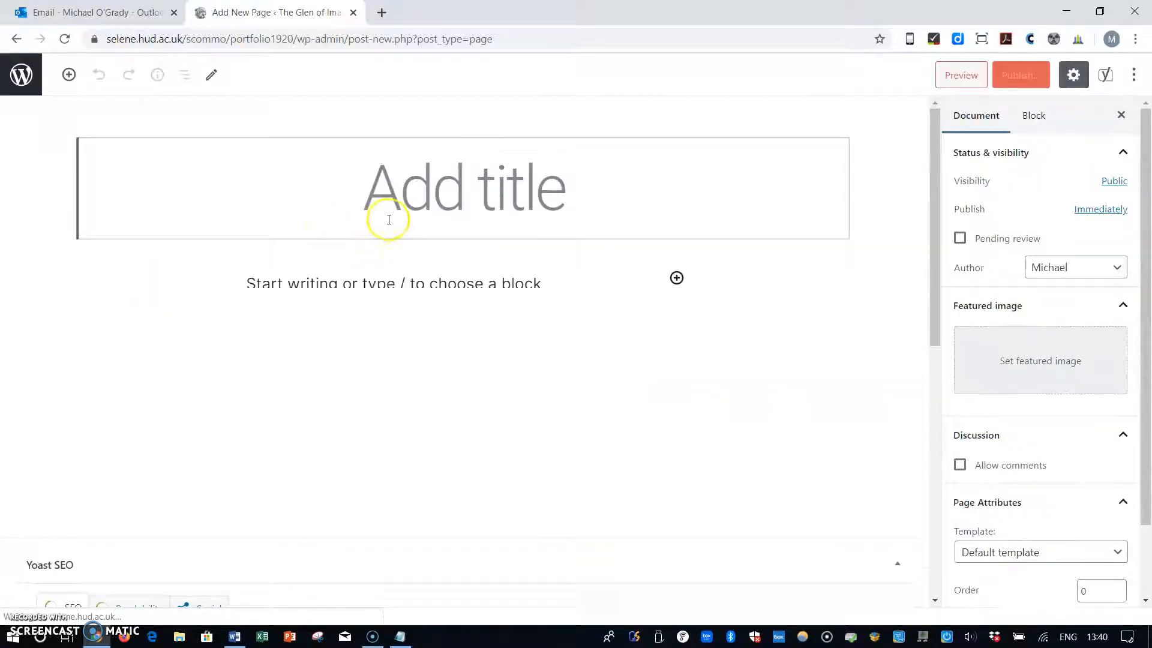
type("Se")
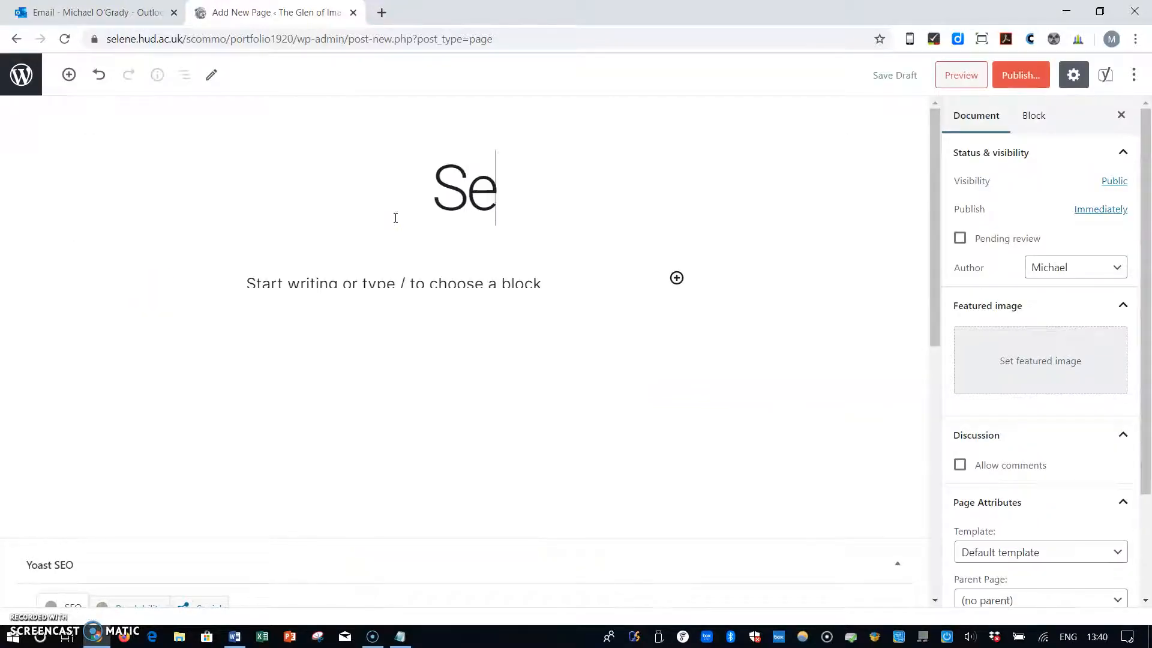
type("nior Glens")
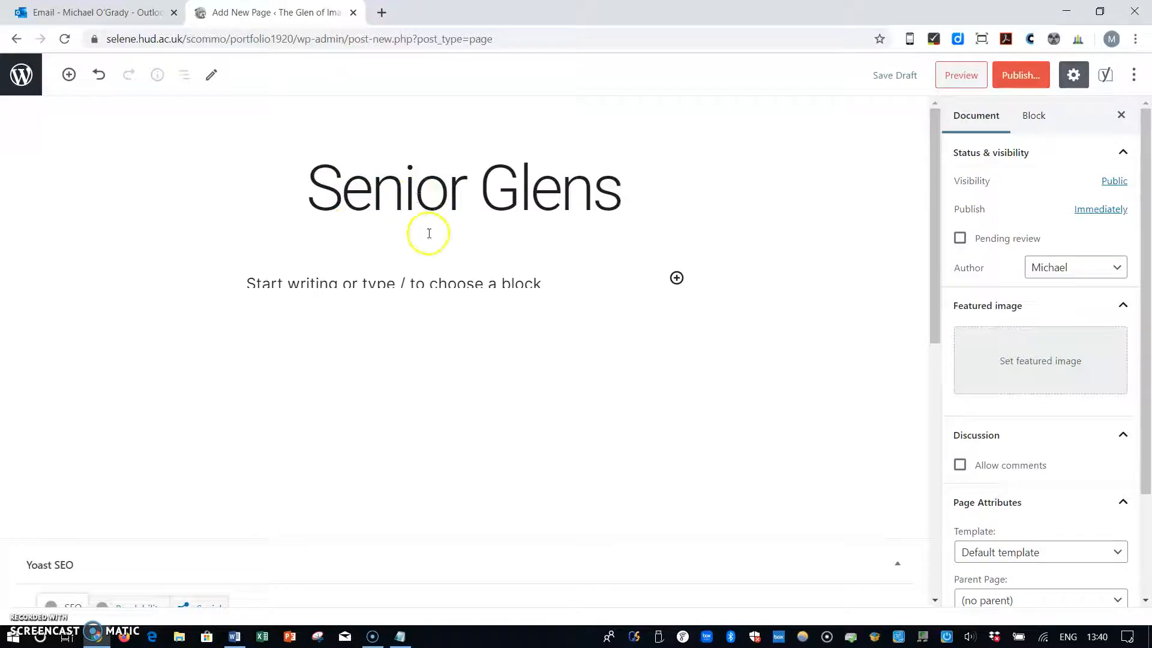
Step: Add a Heading block below the page title with the text "The Golden Years"
left_click(676, 278)
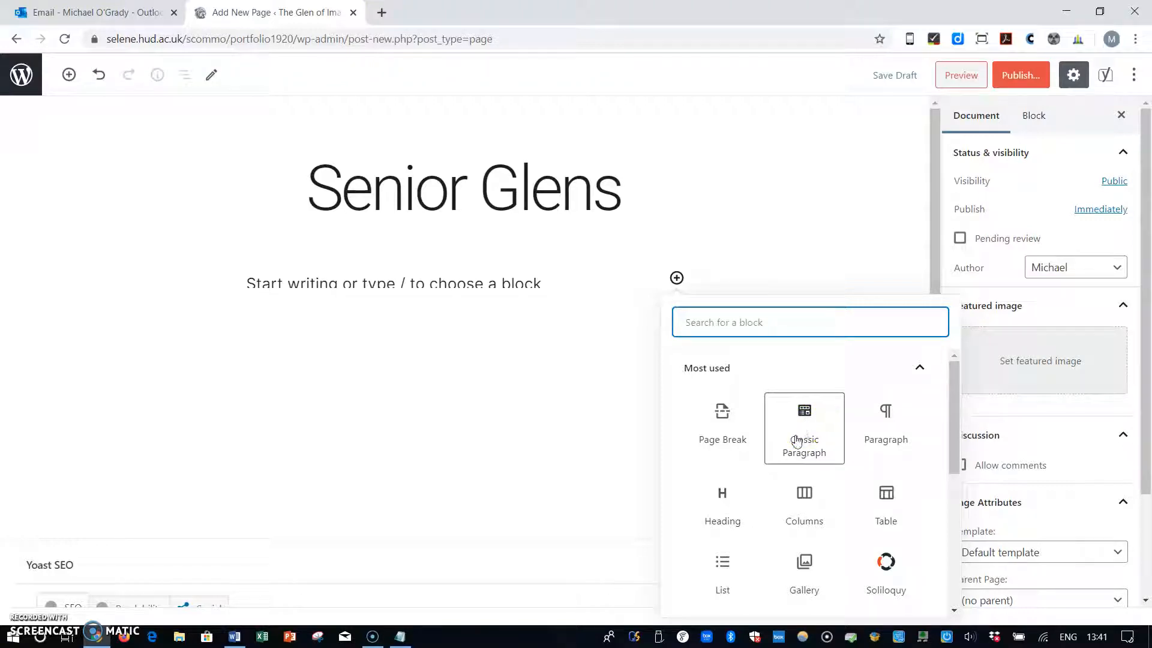
left_click(735, 501)
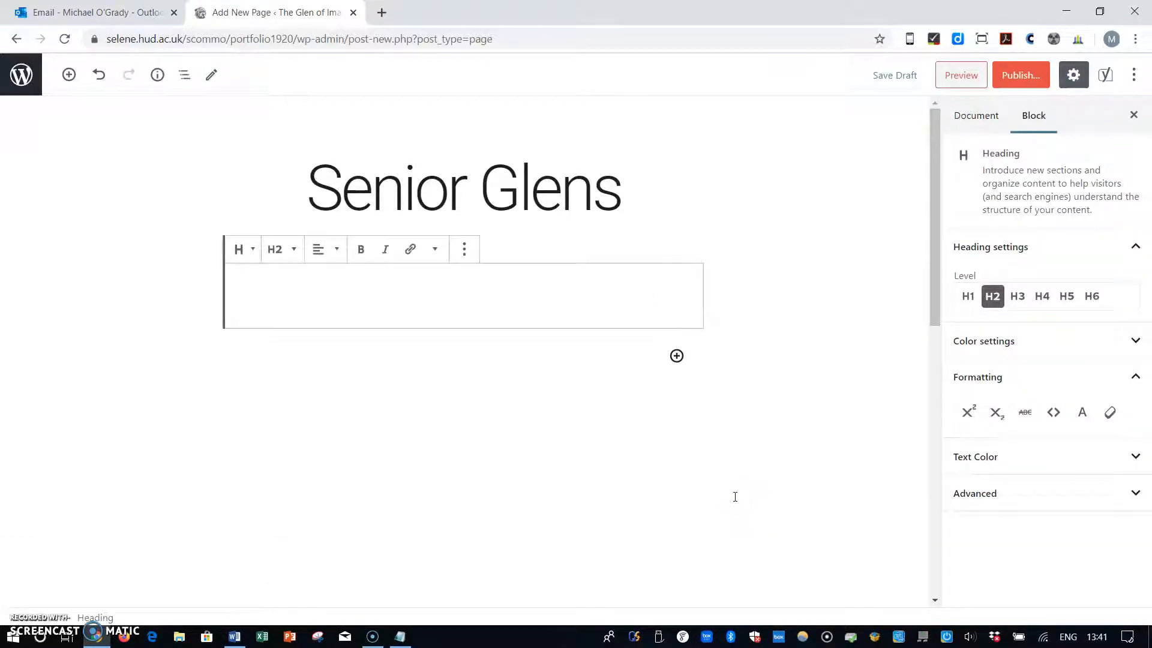
type("The")
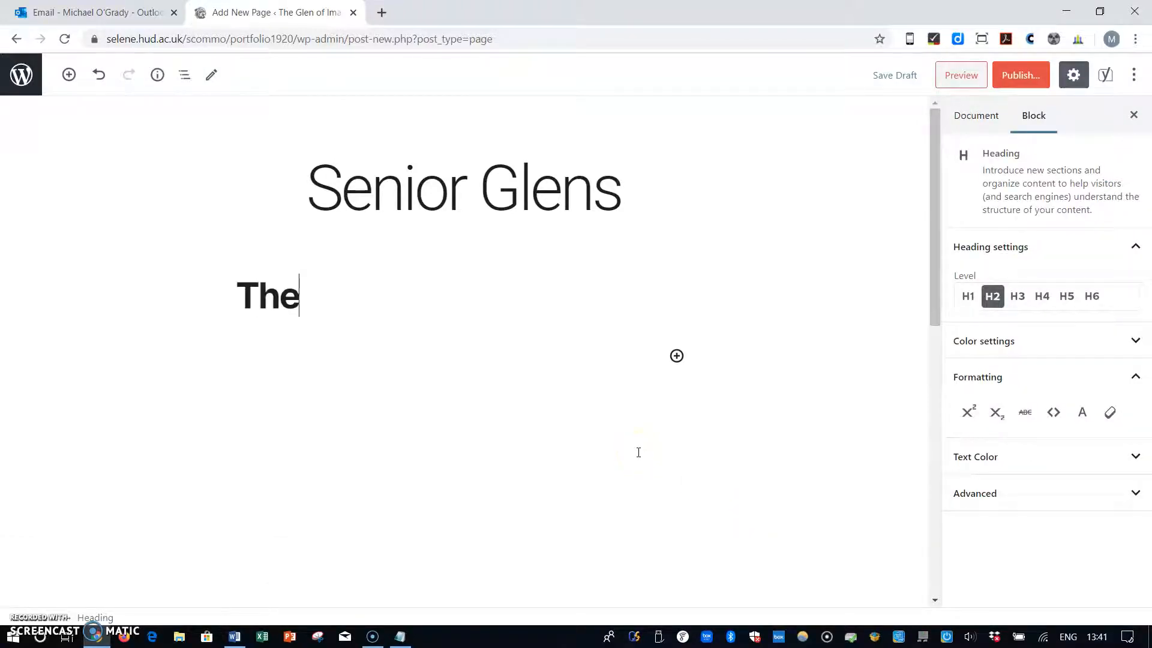
type(" Golde")
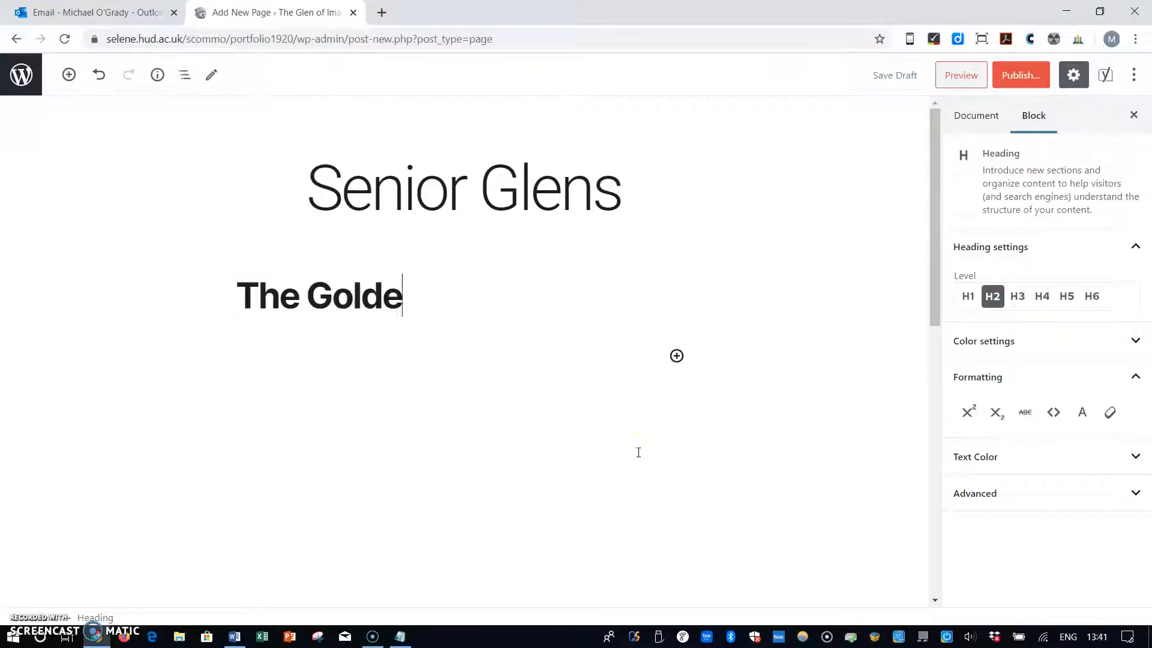
type("n Years")
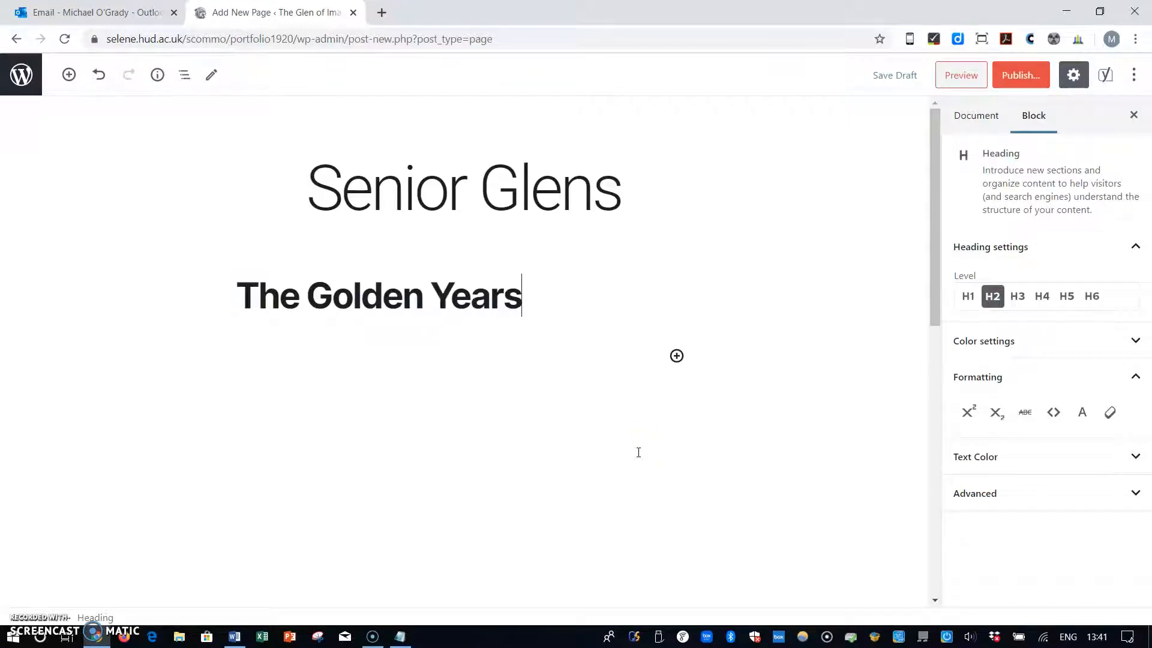
Step: Select the "The Golden Years" heading text and examine which heading levels are available for it
left_click(482, 306)
left_click_drag(526, 297, 235, 296)
left_click(236, 300)
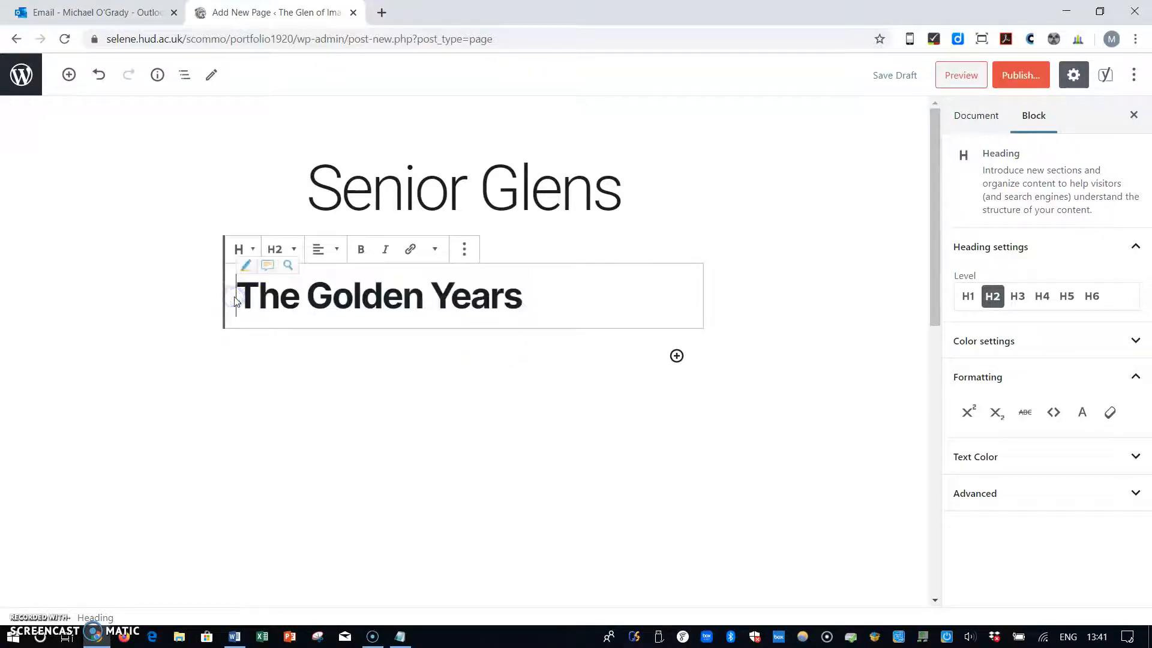
left_click(236, 299)
left_click(254, 298)
left_click_drag(239, 297, 527, 300)
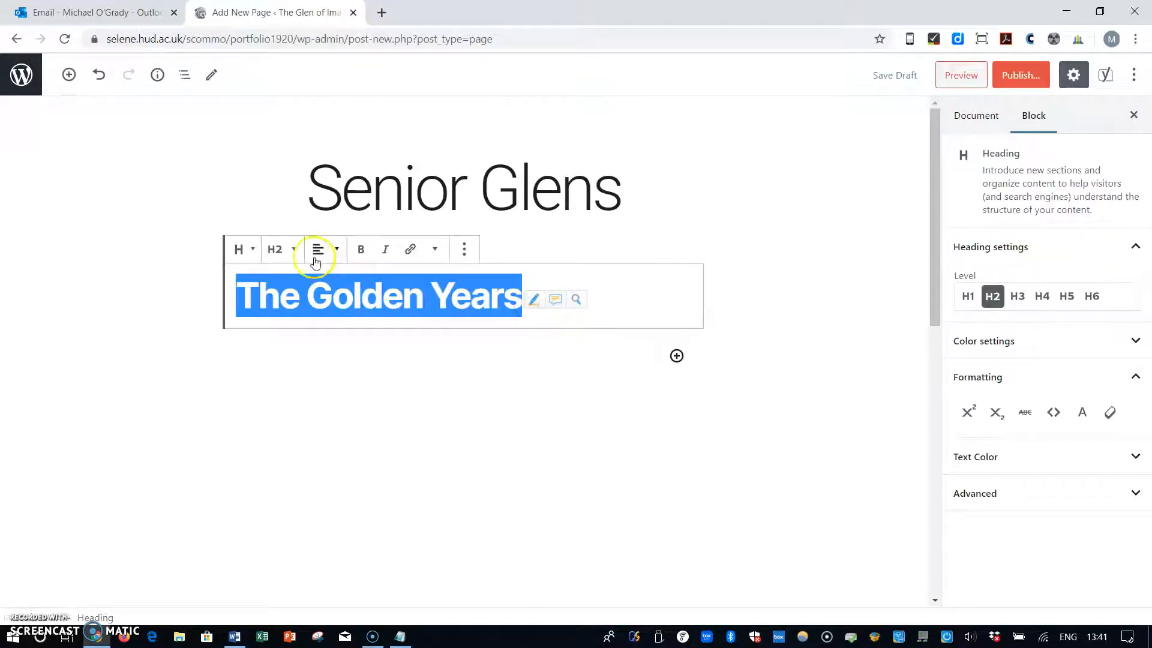
left_click(294, 250)
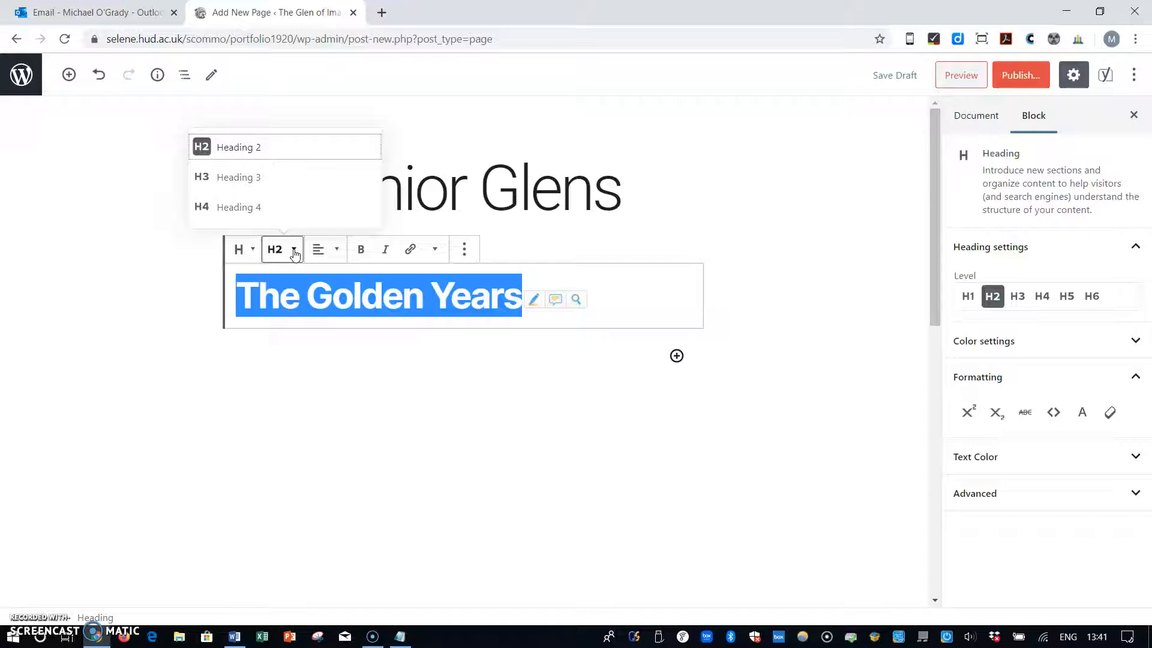
left_click(298, 250)
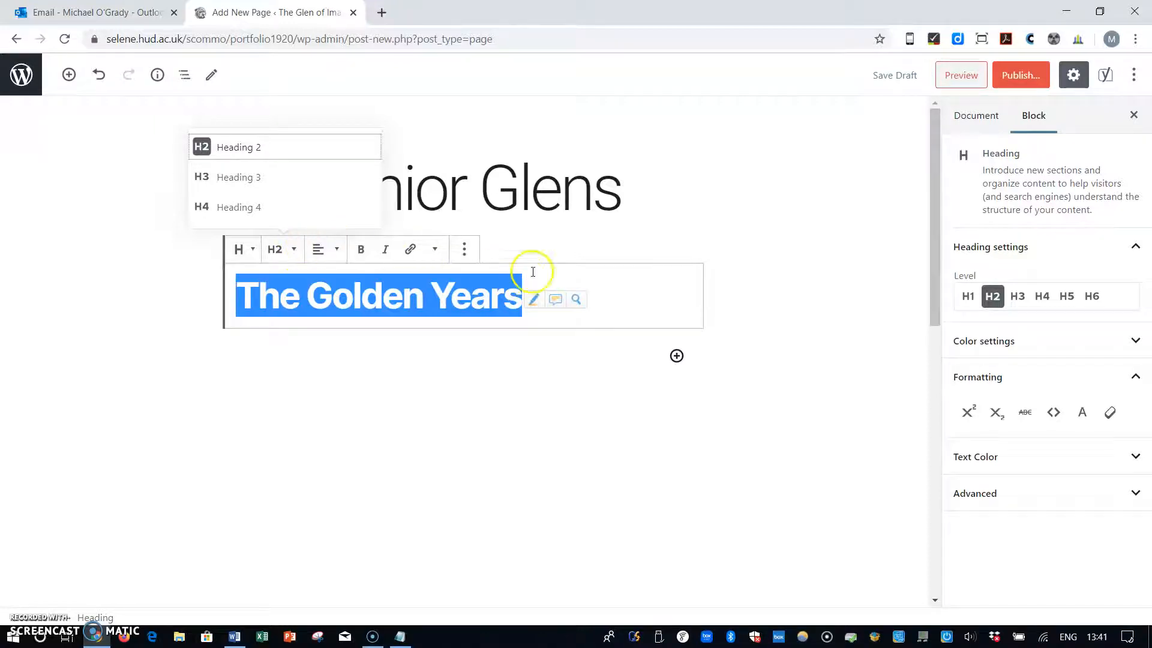
left_click(558, 241)
Step: Examine the additional block options for the "The Golden Years" heading, and deselect the block
left_click(459, 282)
left_click(464, 250)
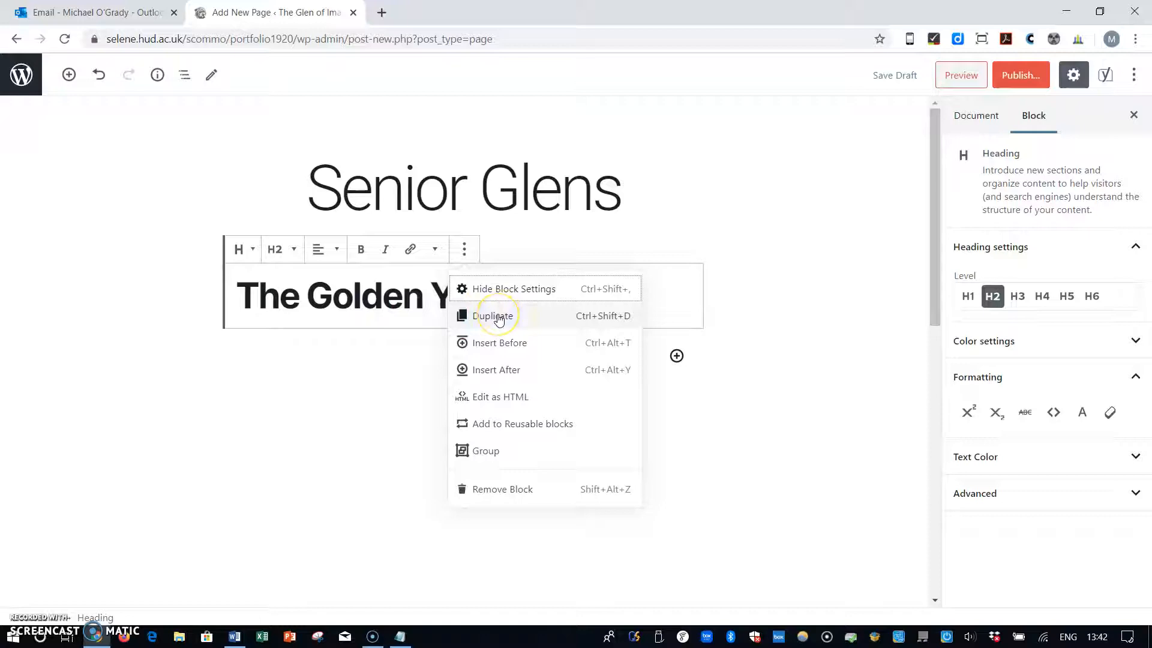
left_click(218, 360)
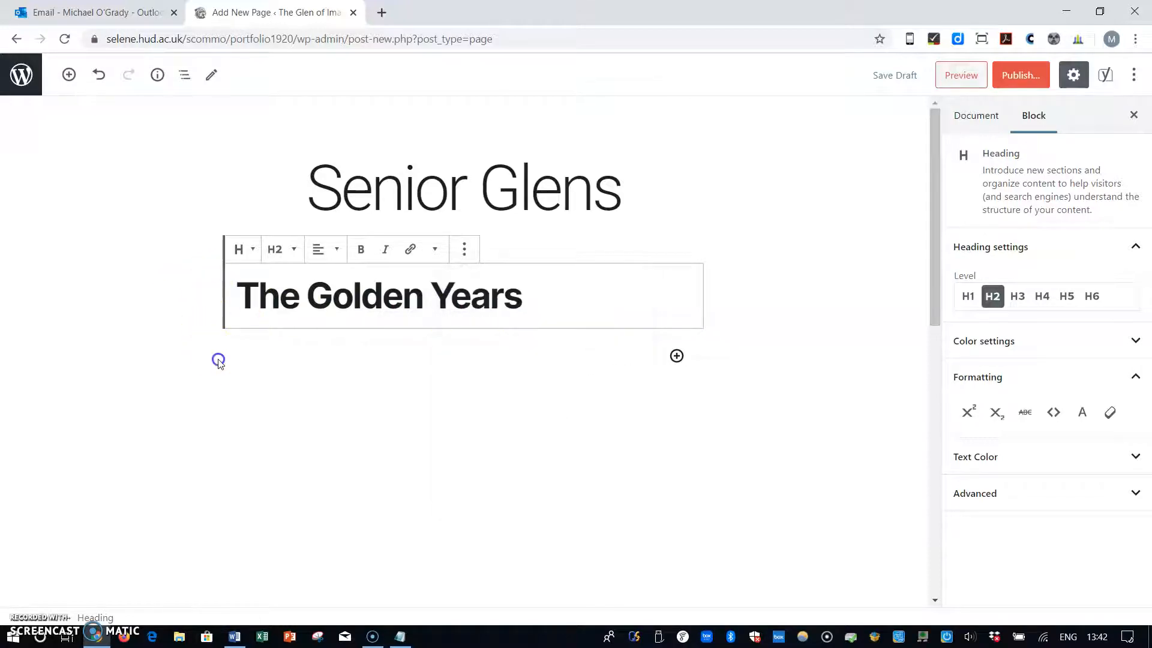
left_click(213, 259)
left_click(200, 300)
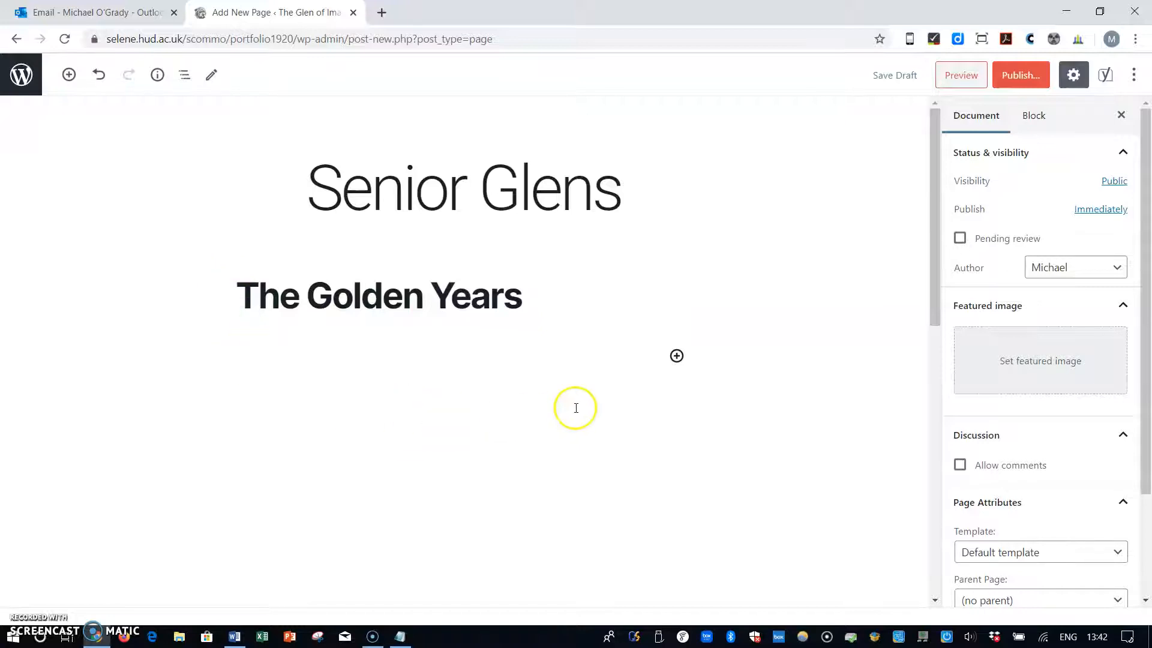
Step: Add a Classic Paragraph block below the "The Golden Years" heading and place the cursor in its text area
left_click(677, 357)
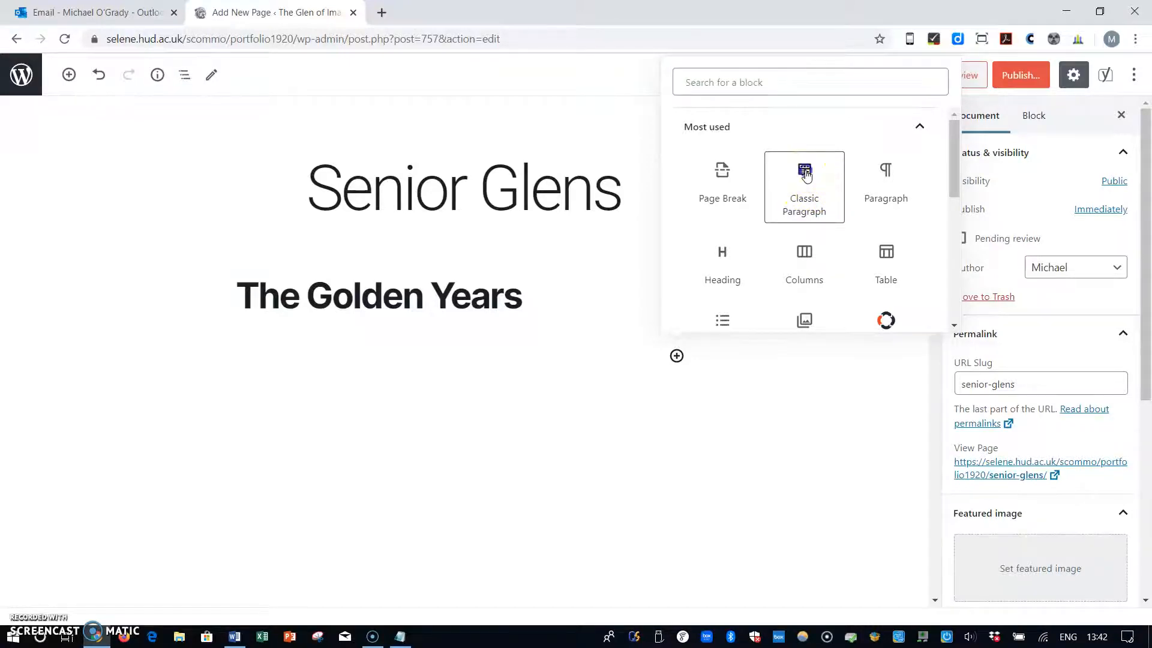
left_click(805, 174)
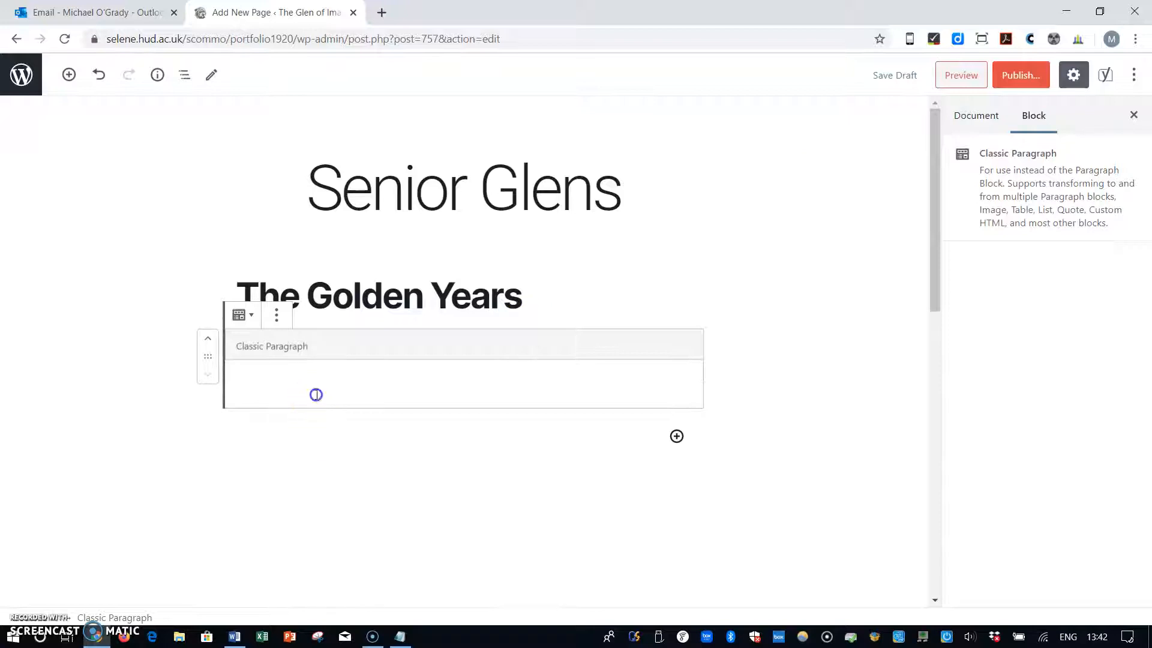
left_click(314, 394)
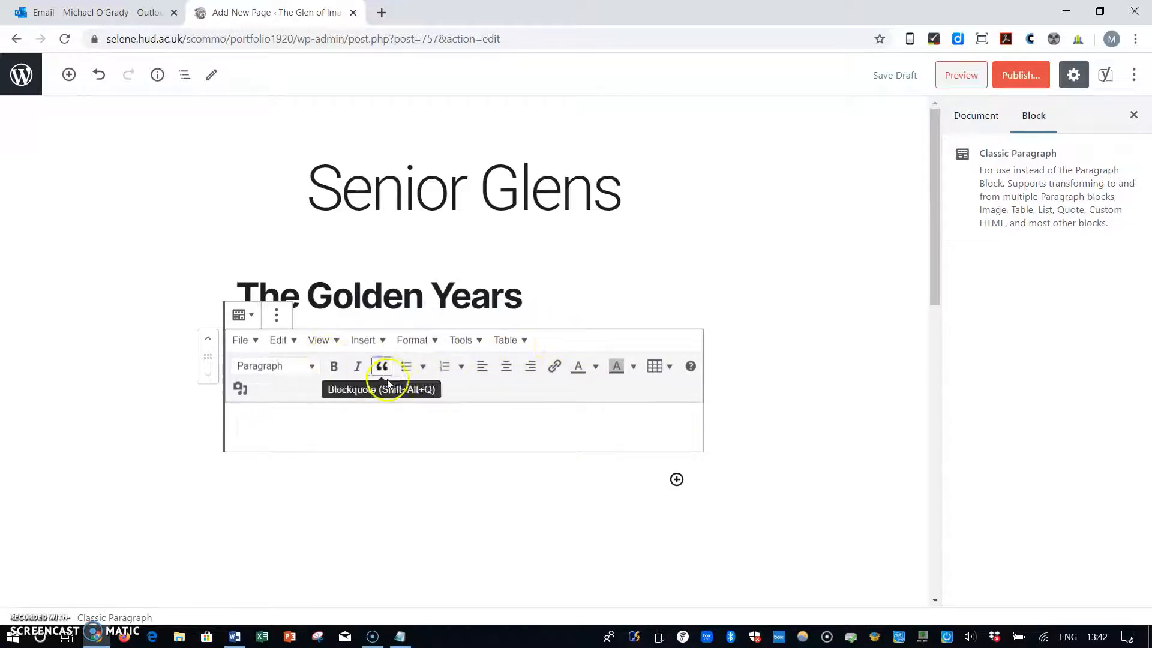
left_click(350, 419)
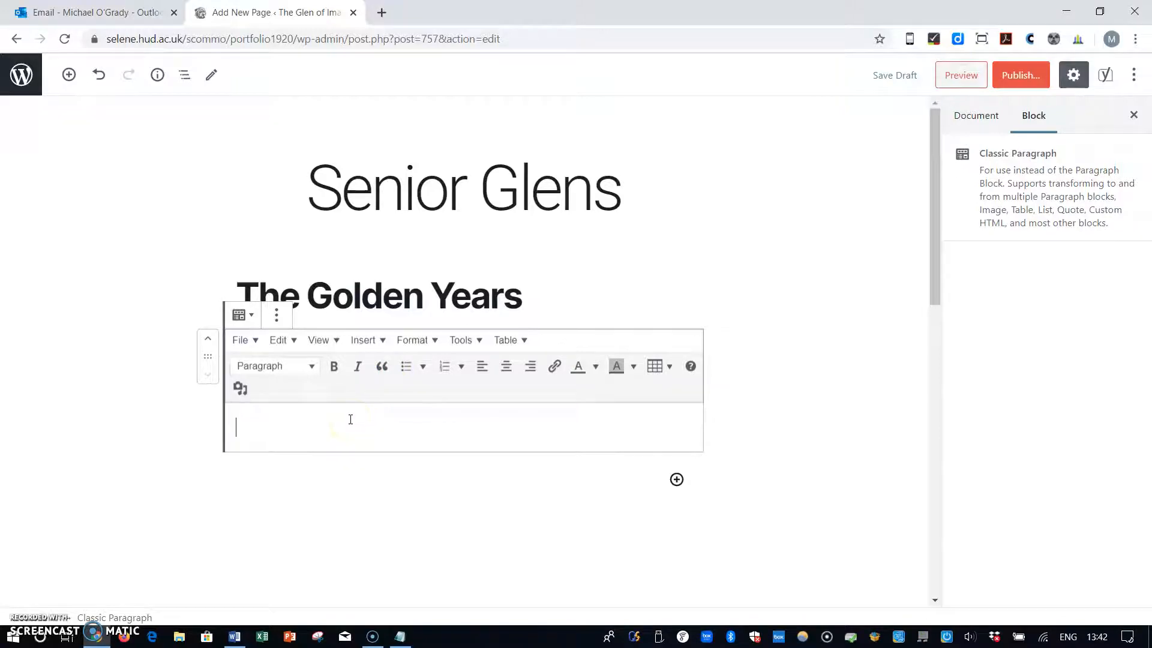
Step: Switch to the Word document and review the title and body paragraphs of "The Golden Years"
key("alt+Tab")
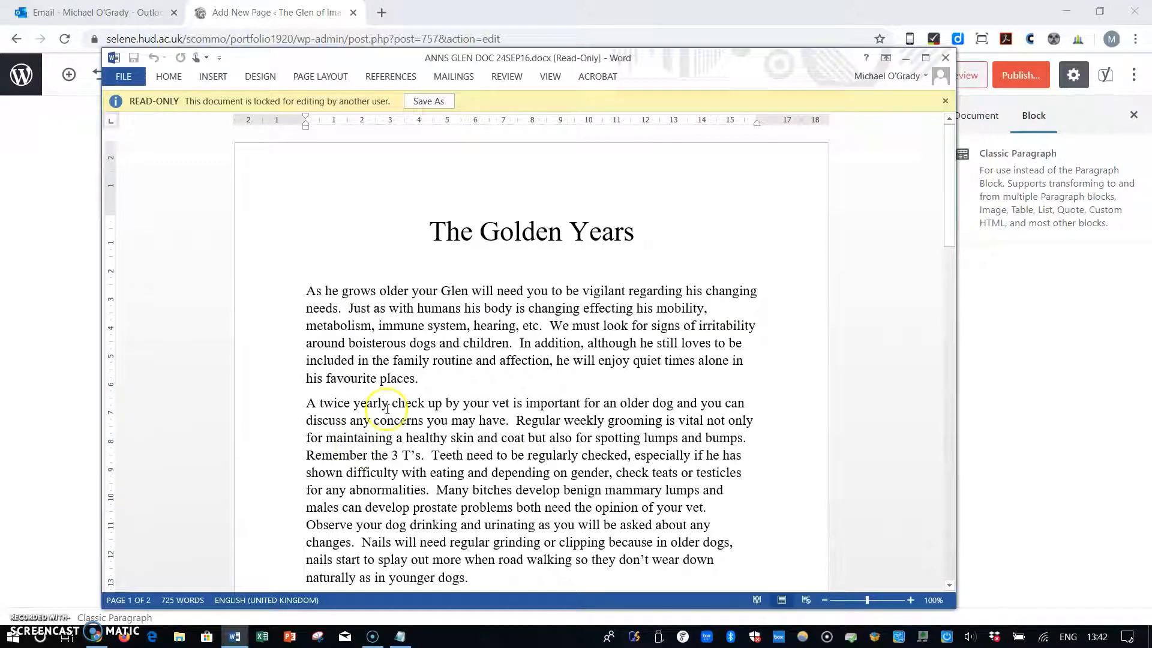
left_click(477, 336)
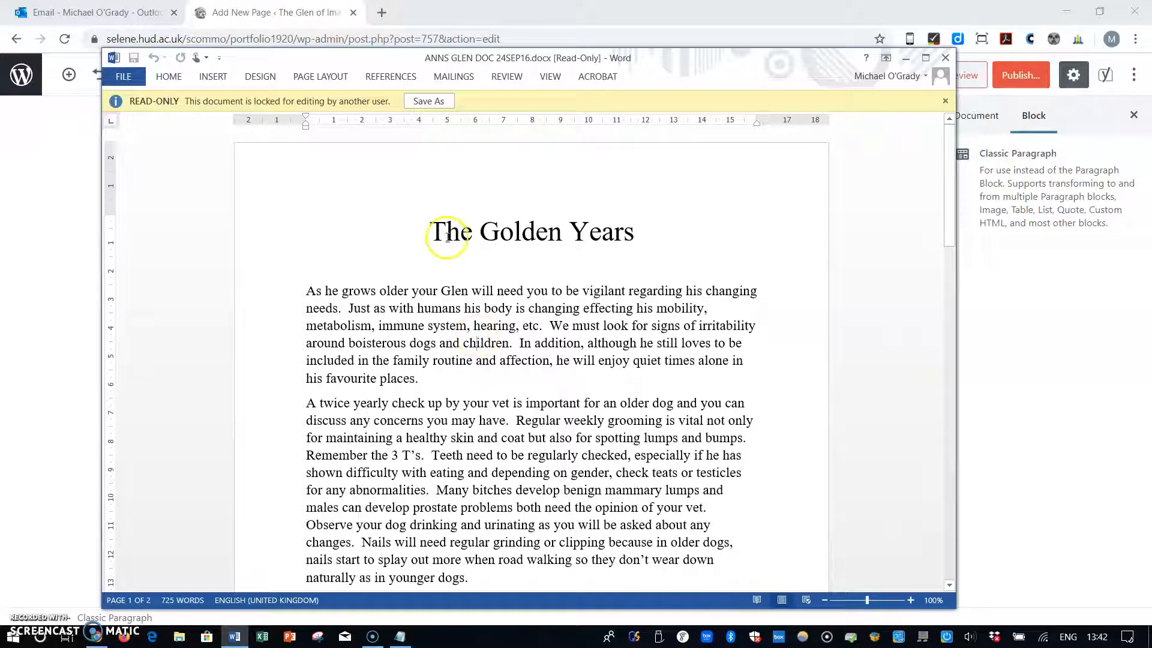
left_click_drag(433, 231, 639, 239)
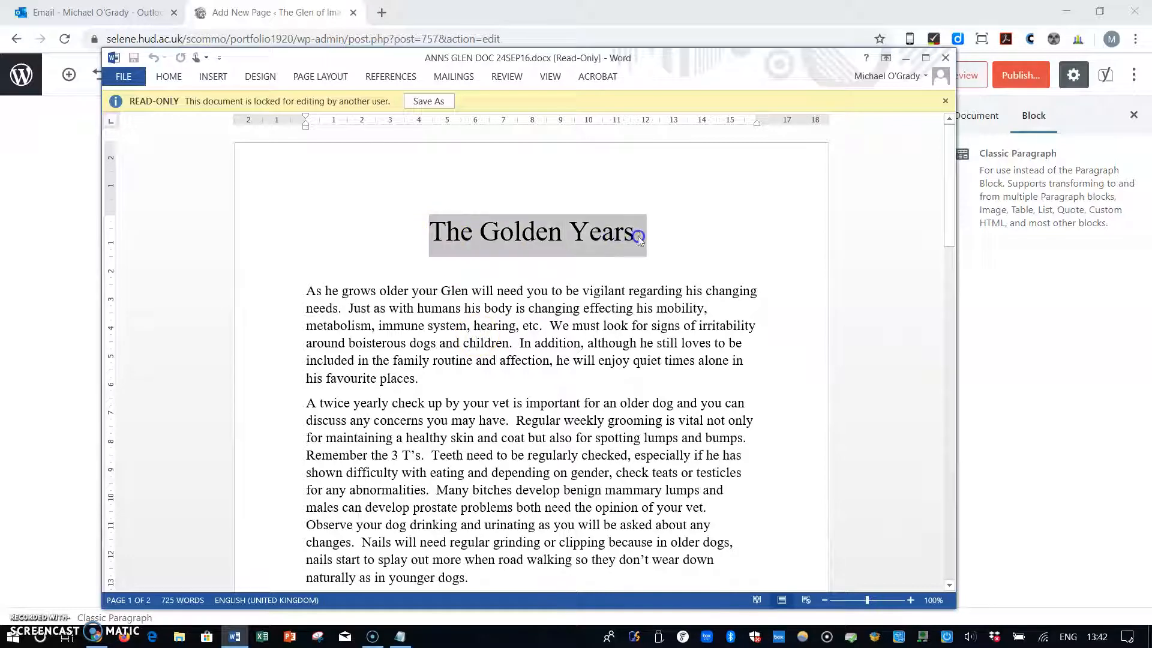
left_click(312, 443)
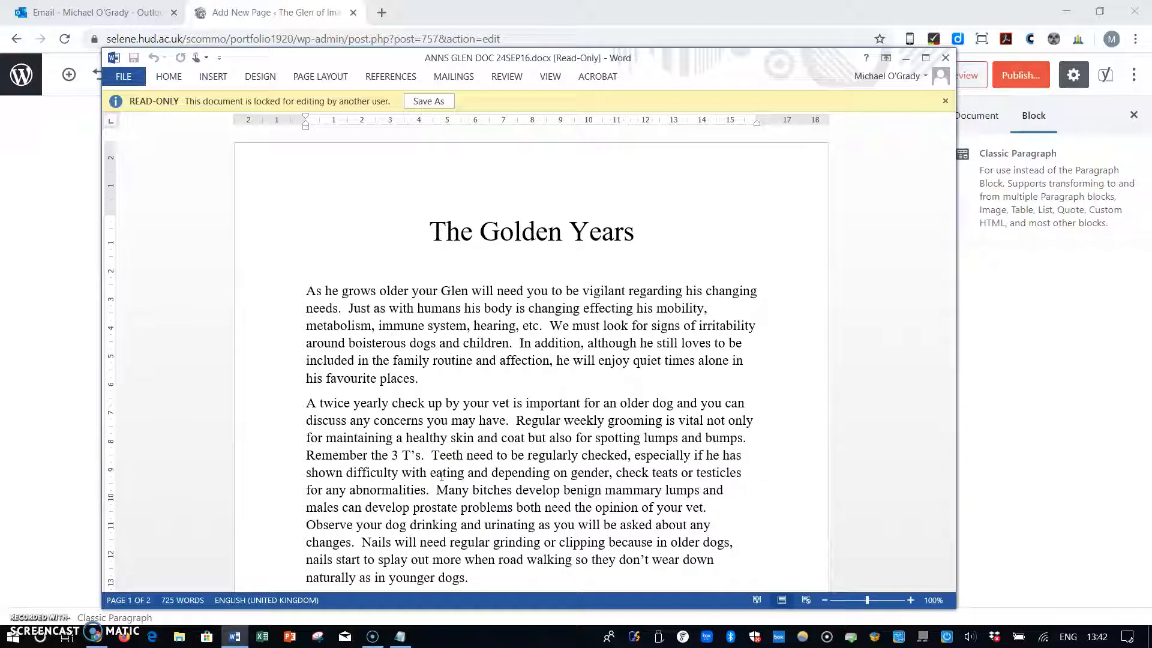
scroll(441, 476, "down", 5)
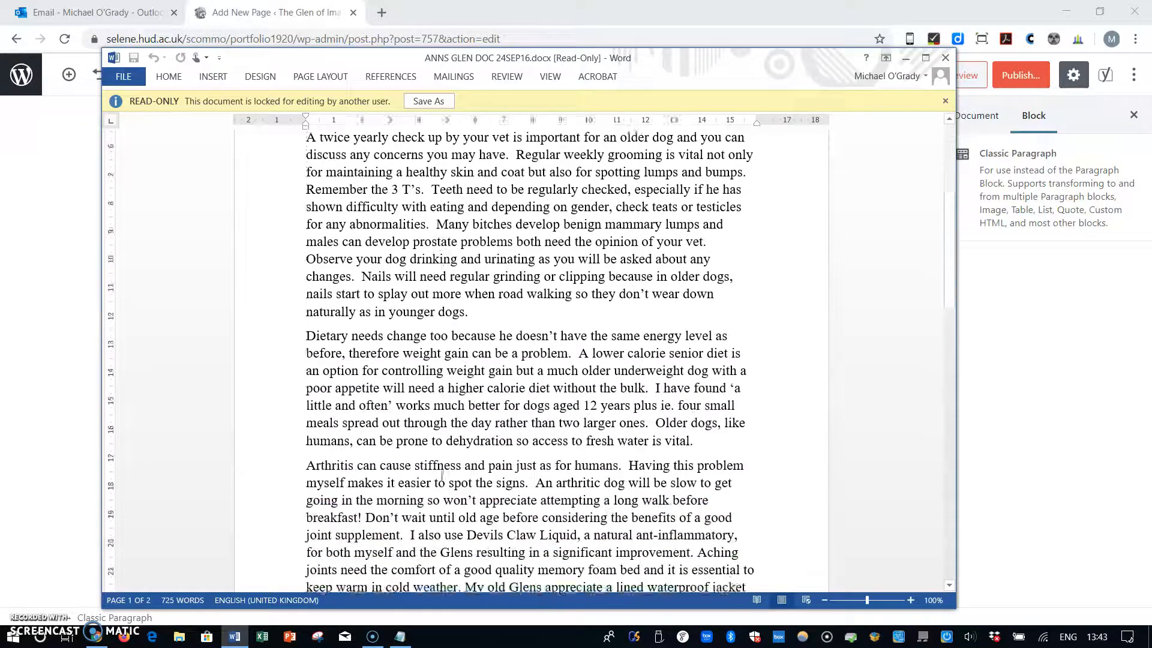
scroll(442, 476, "up", 2)
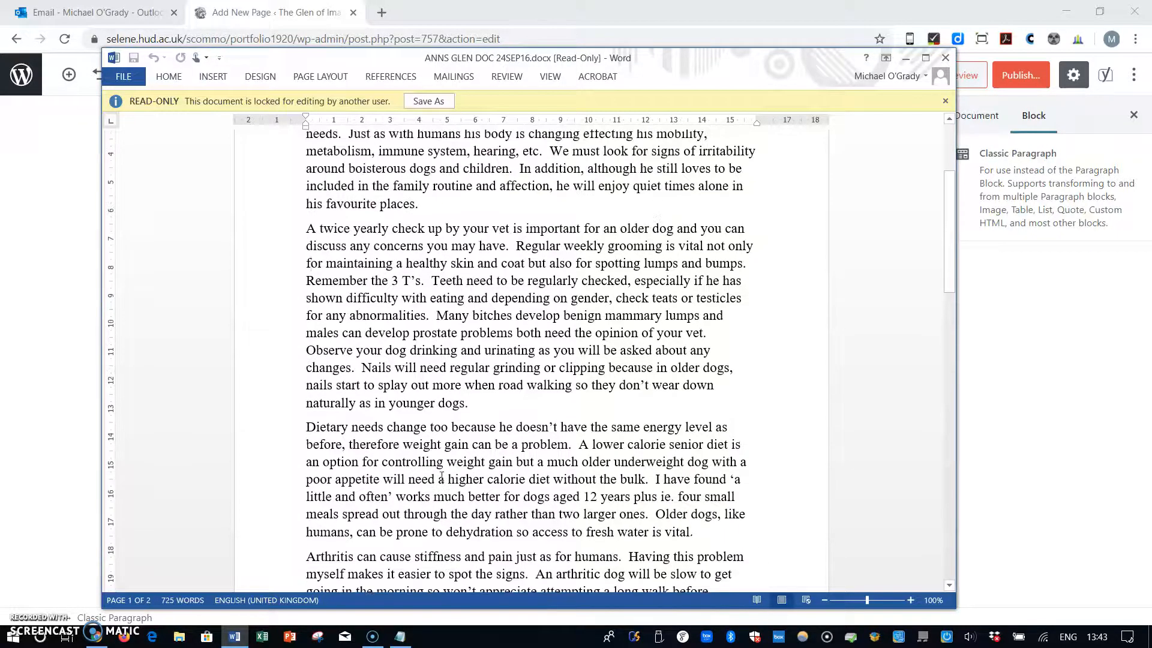
scroll(441, 476, "down", 2)
scroll(442, 474, "up", 1)
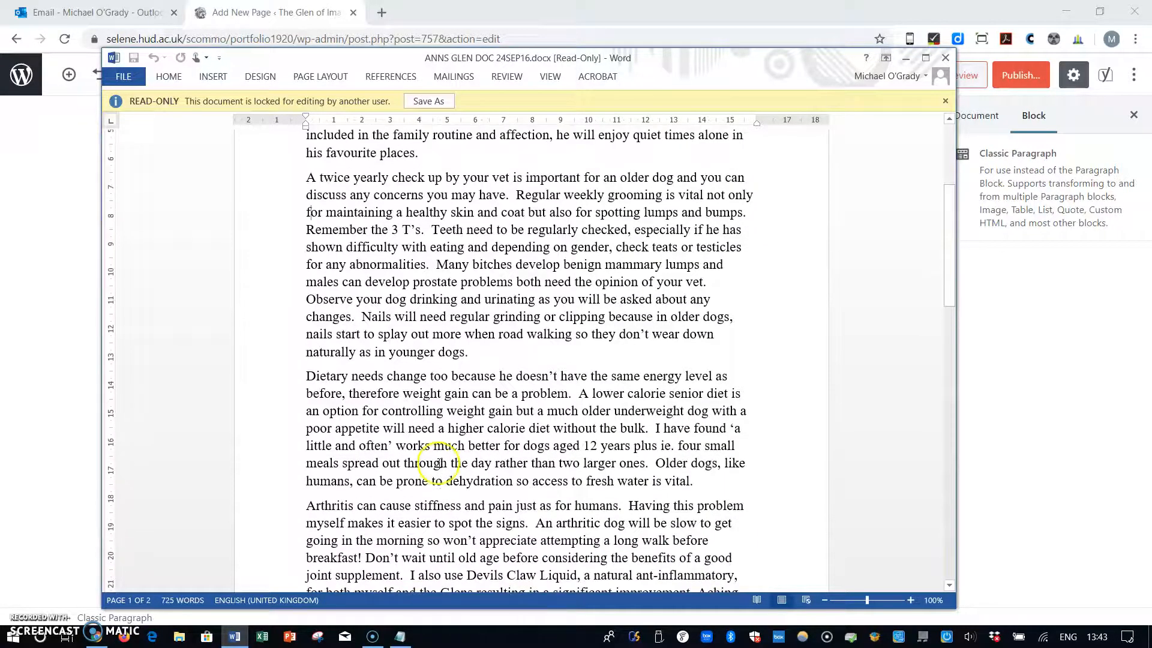
Step: Review the remaining body paragraphs in the Word document, highlighting the vet check-up, arthritis and Contacts passages, and deselect the text
left_click(307, 176)
left_click_drag(308, 177, 474, 351)
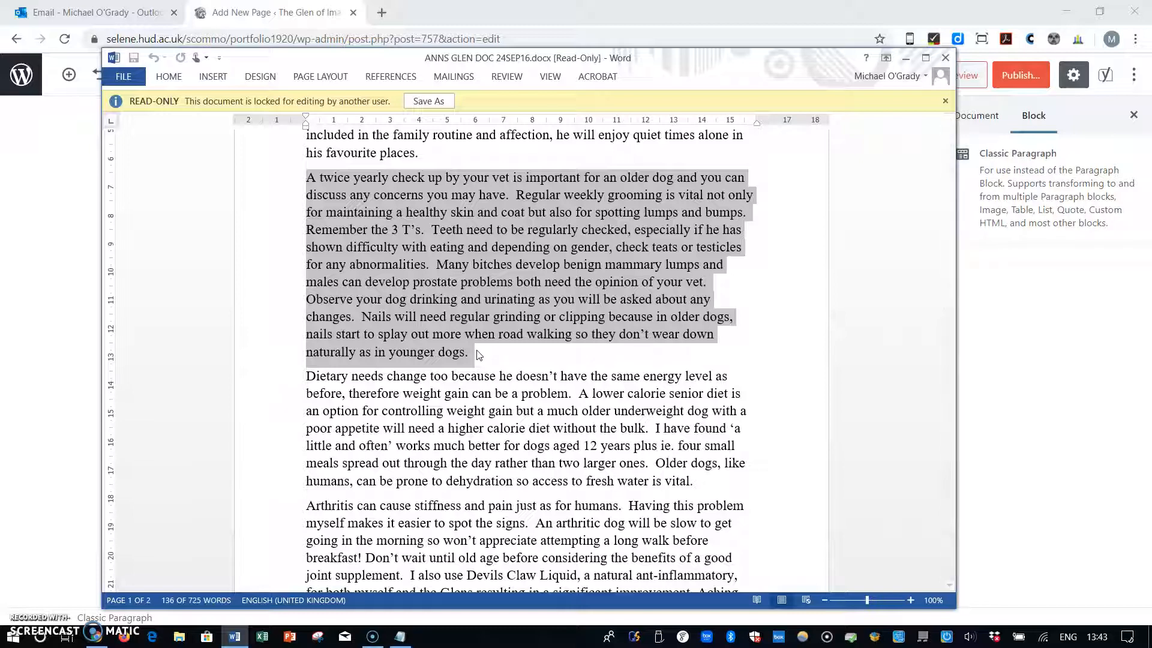
scroll(479, 354, "down", 1)
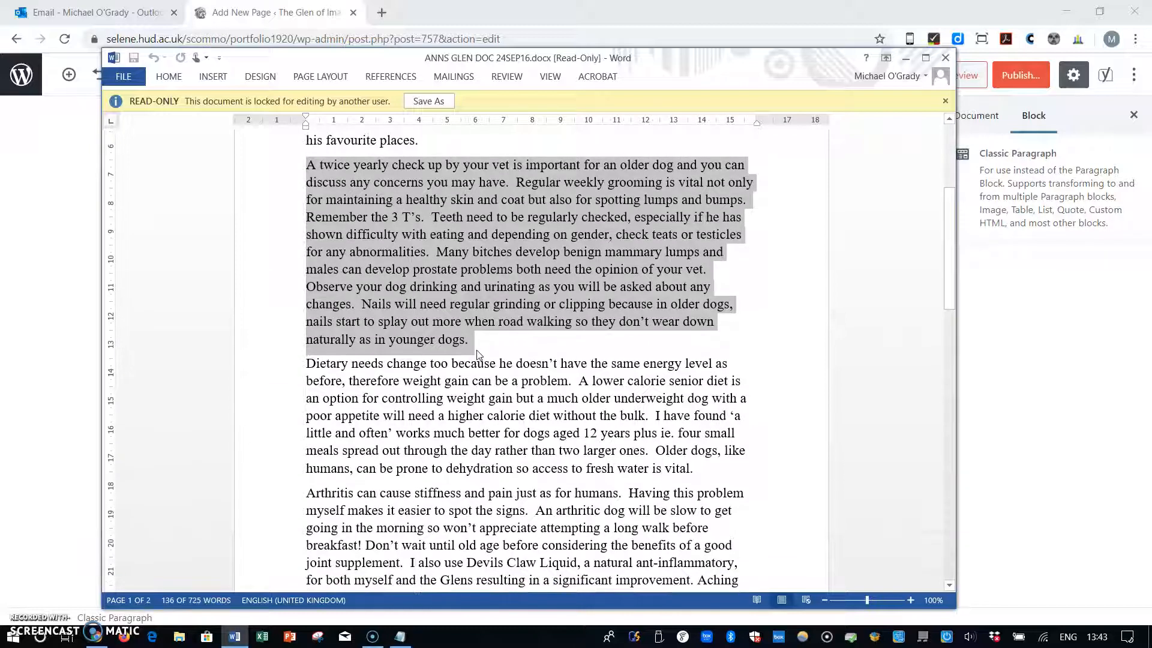
scroll(479, 354, "down", 7)
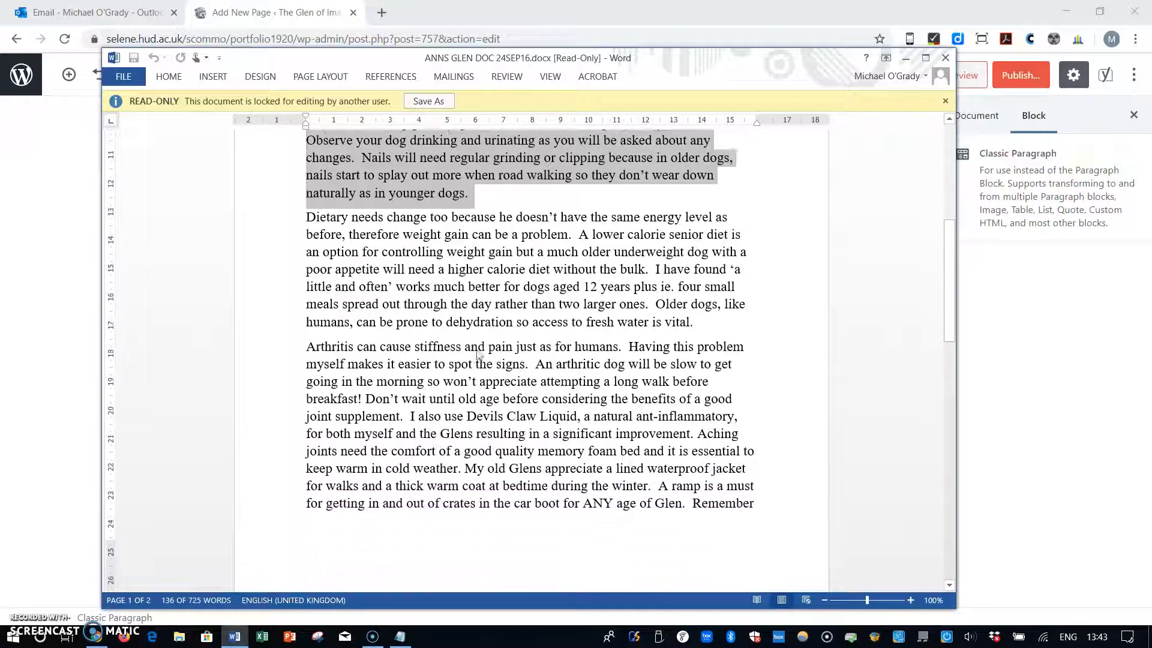
scroll(478, 351, "up", 2)
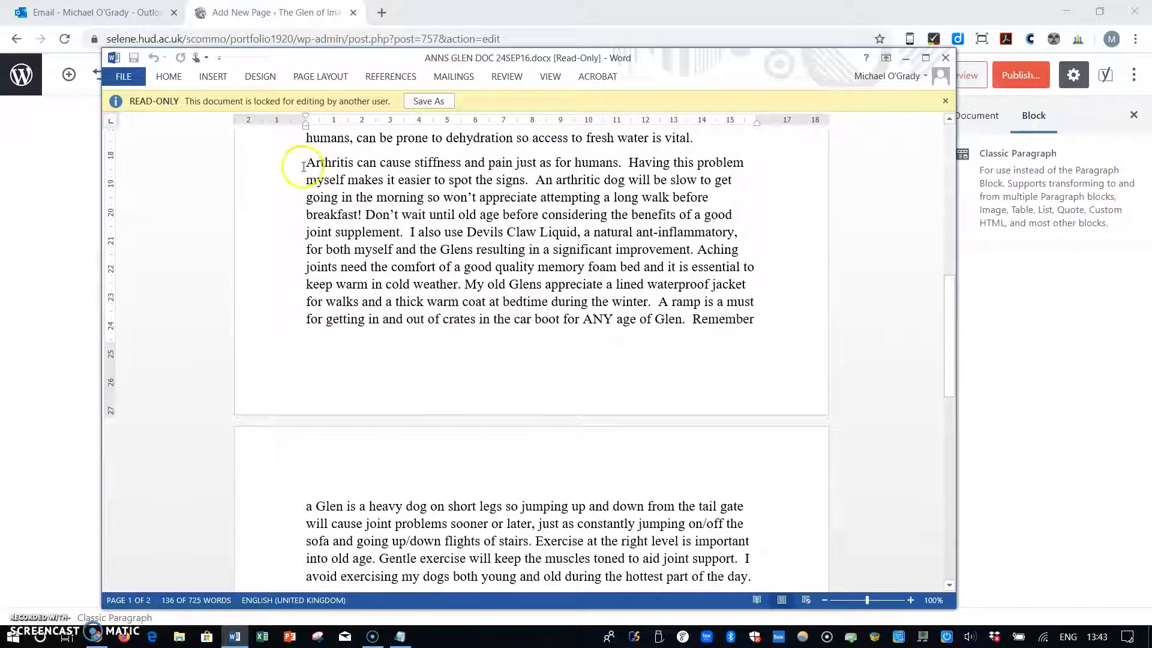
left_click_drag(306, 159, 747, 575)
scroll(747, 575, "down", 8)
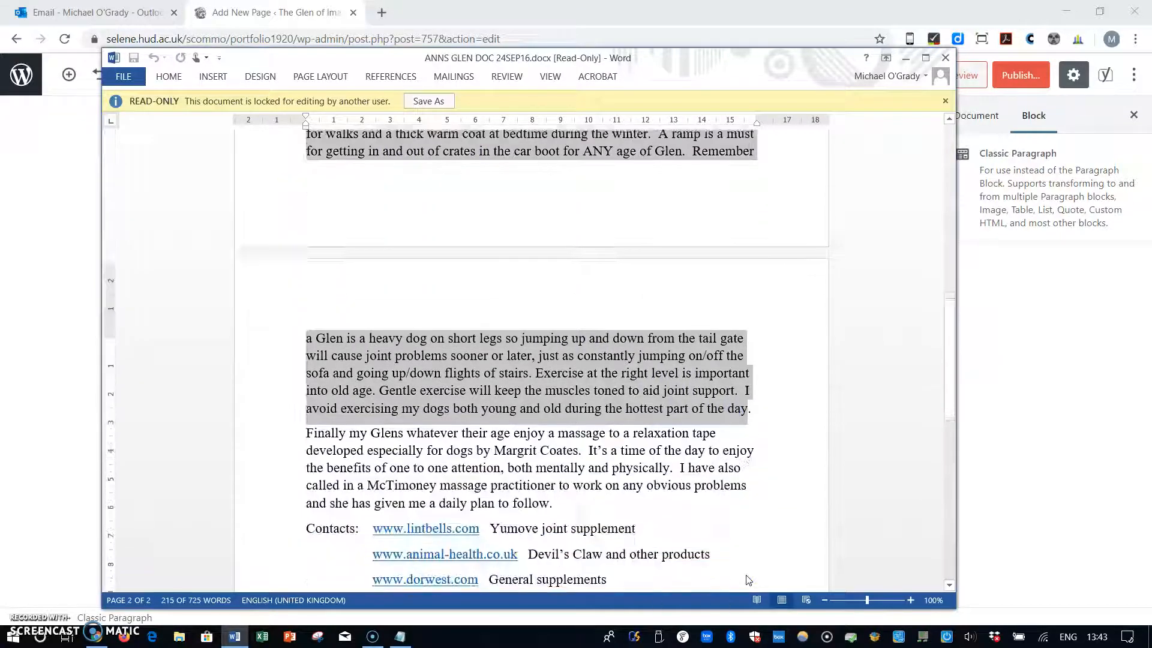
scroll(747, 575, "down", 1)
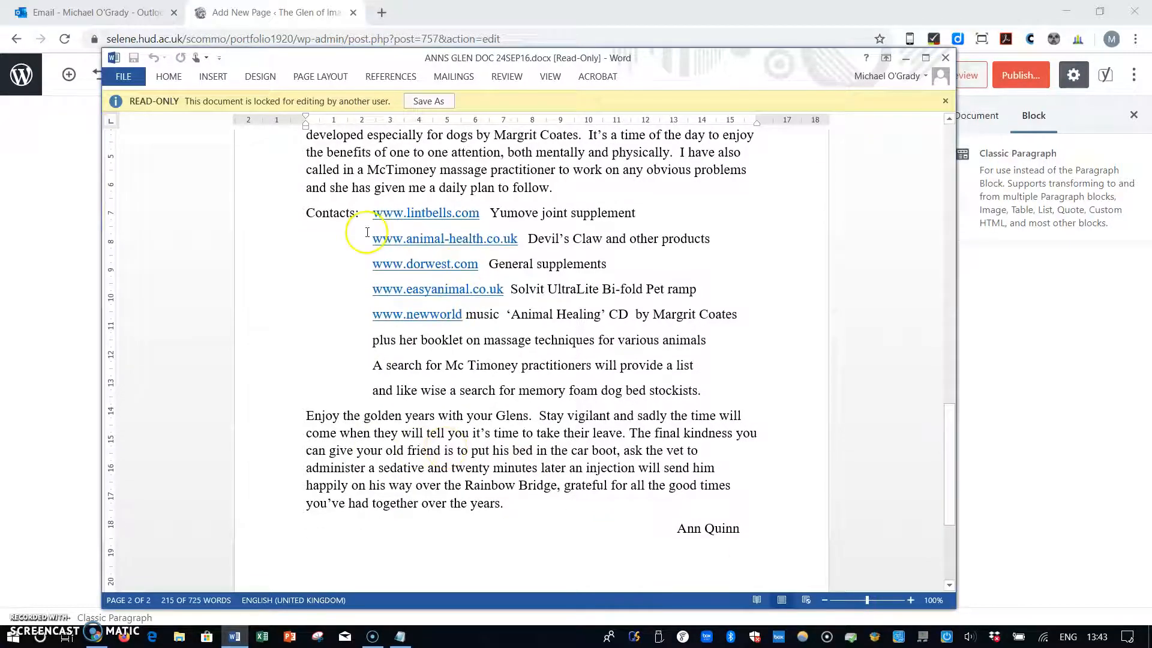
left_click_drag(371, 215, 686, 385)
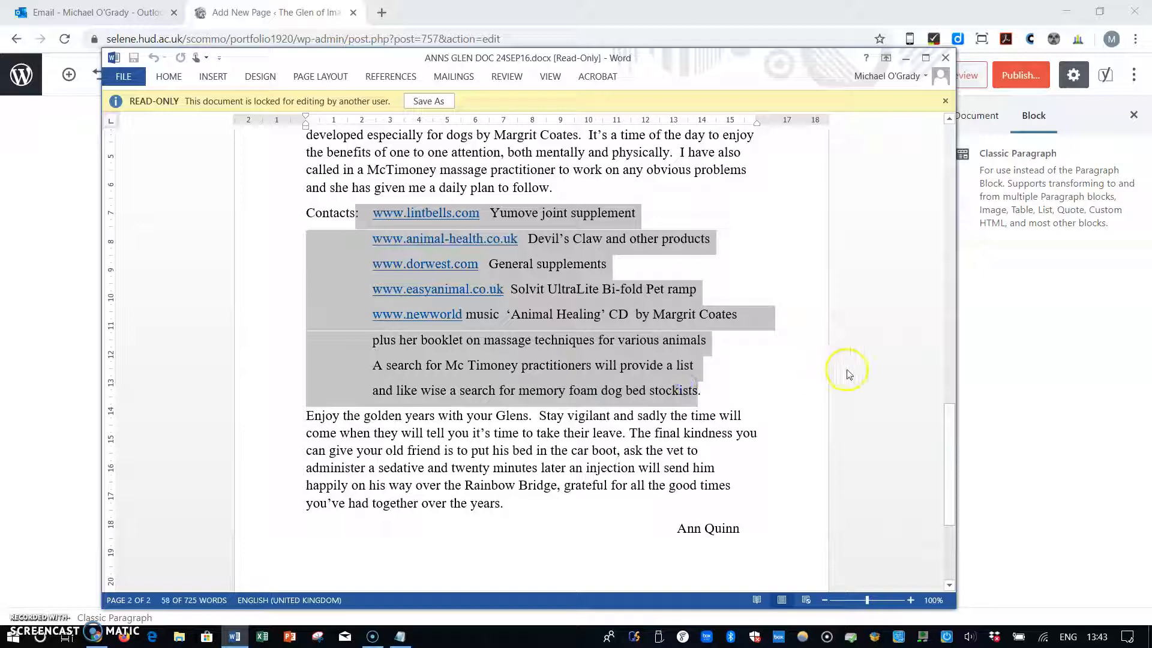
left_click(754, 407)
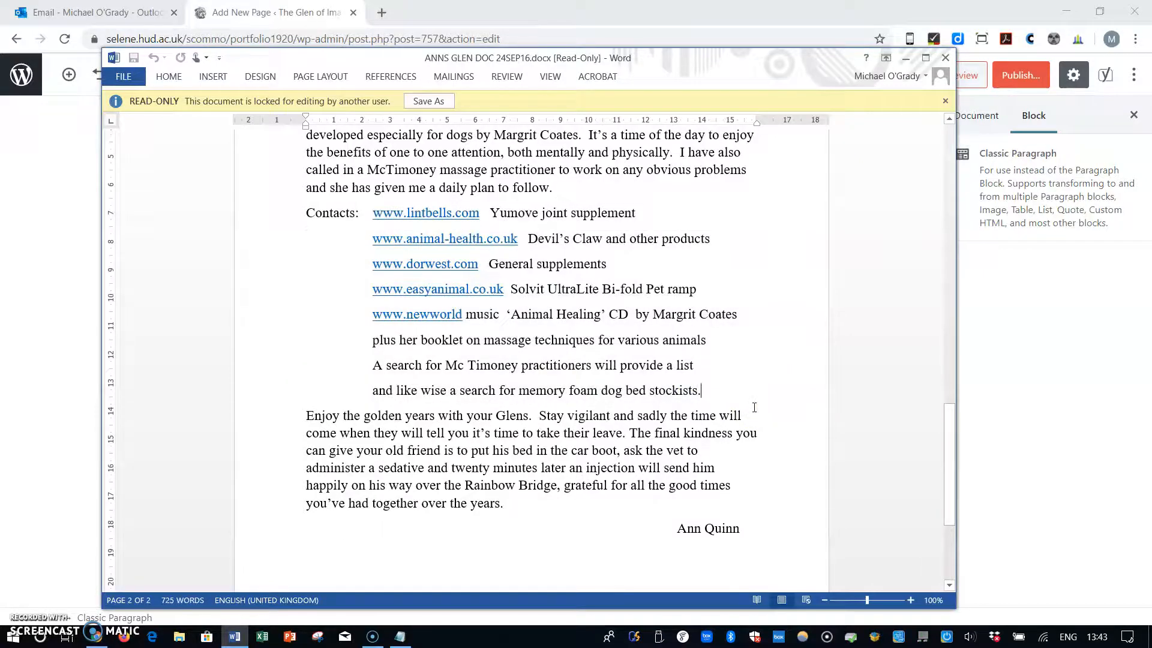
Step: Select the entire "The Golden Years" document from the title to the end and copy it
scroll(755, 407, "up", 10)
scroll(754, 408, "up", 3)
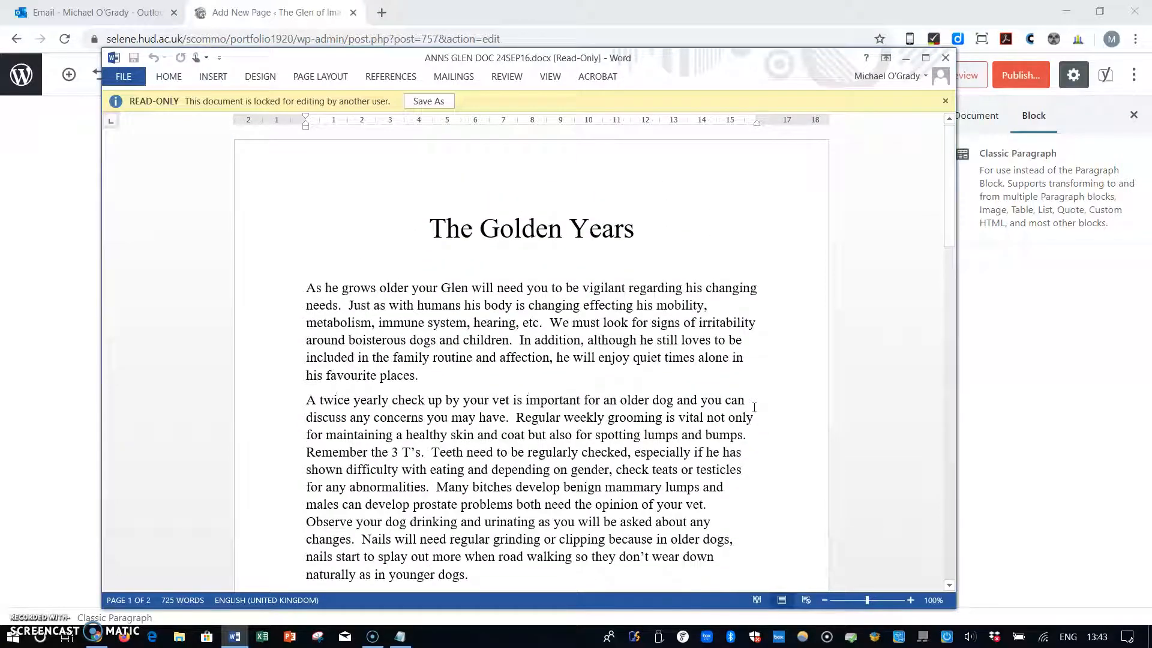
key("ctrl+a")
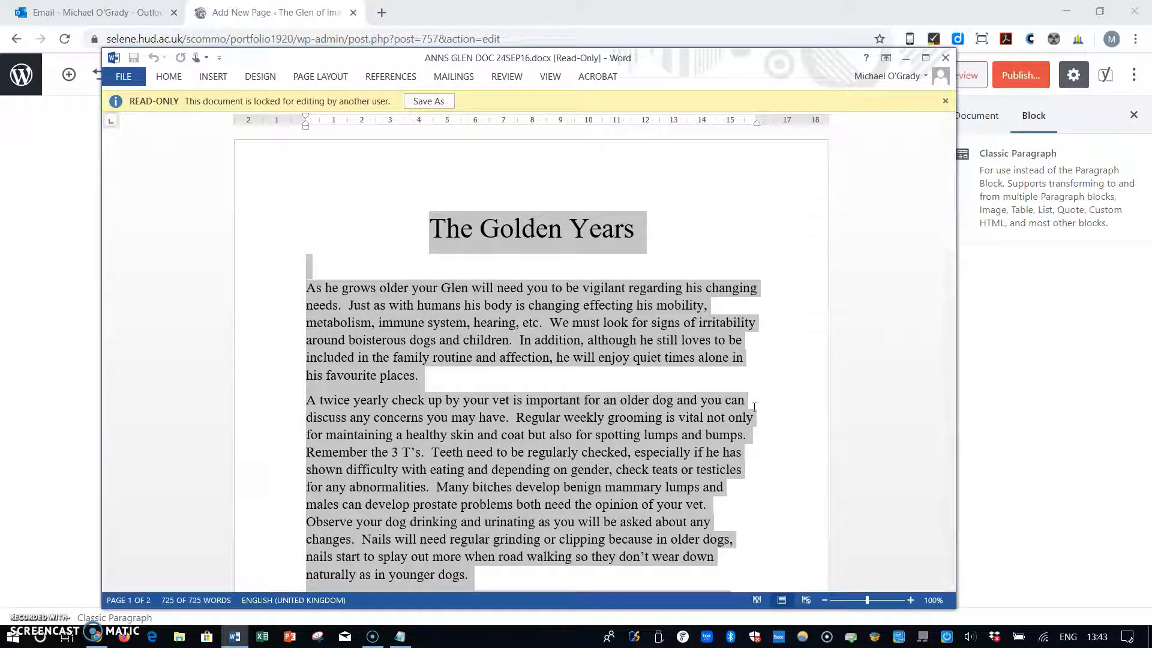
left_click(725, 360)
right_click(726, 360)
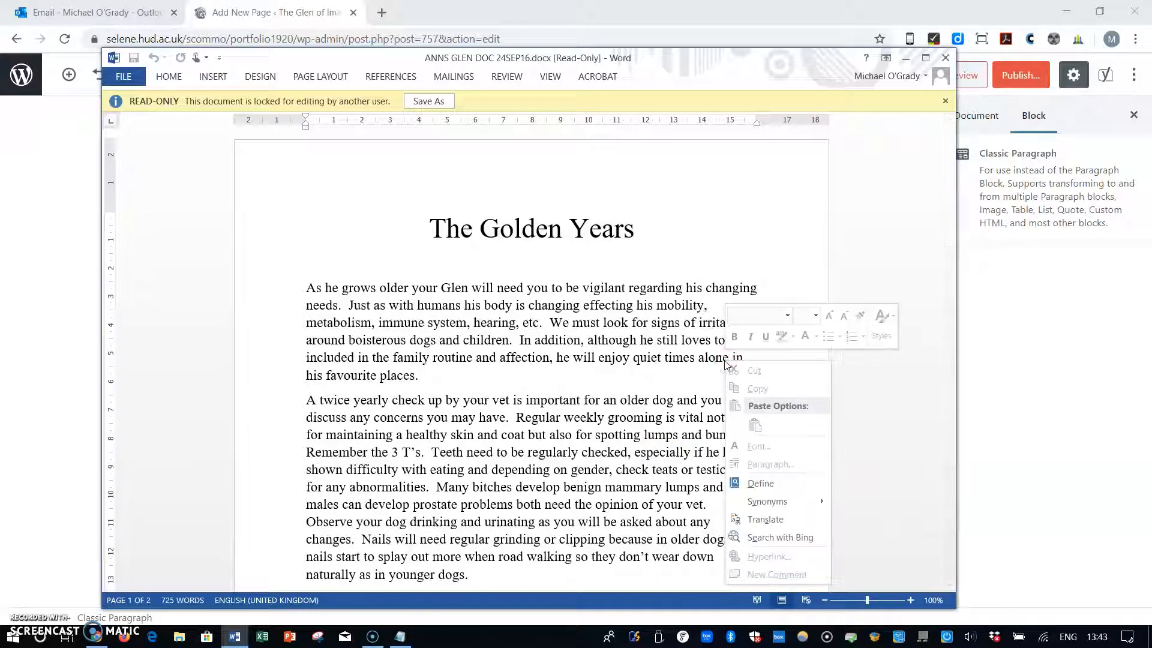
left_click(679, 401)
key("ctrl+a")
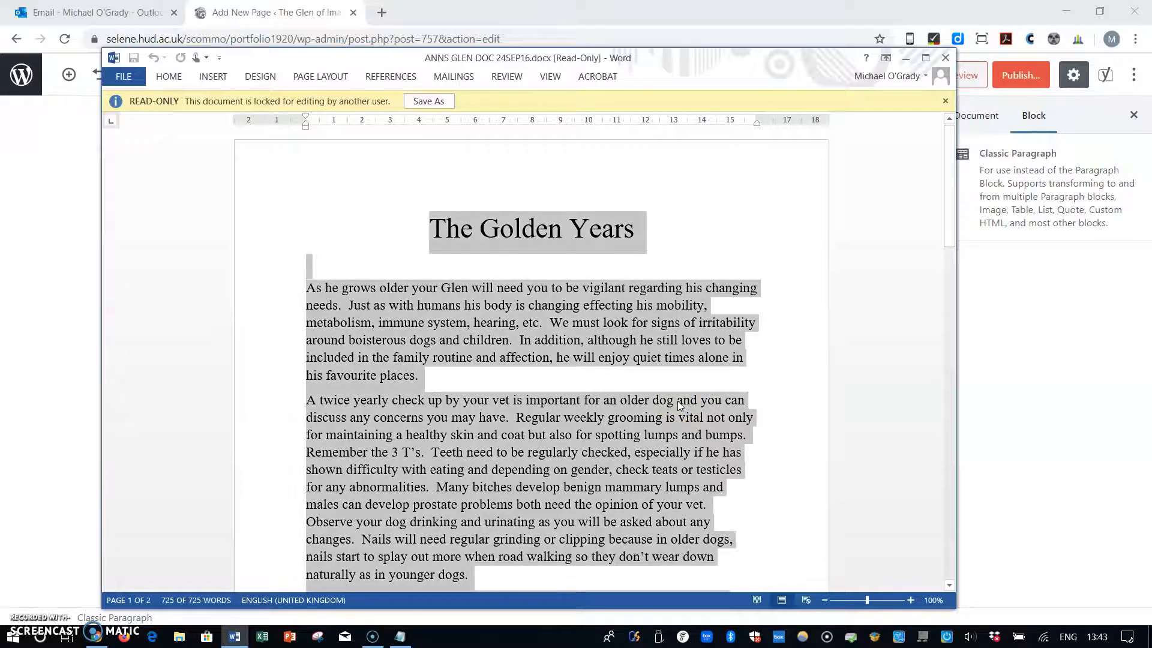
right_click(680, 406)
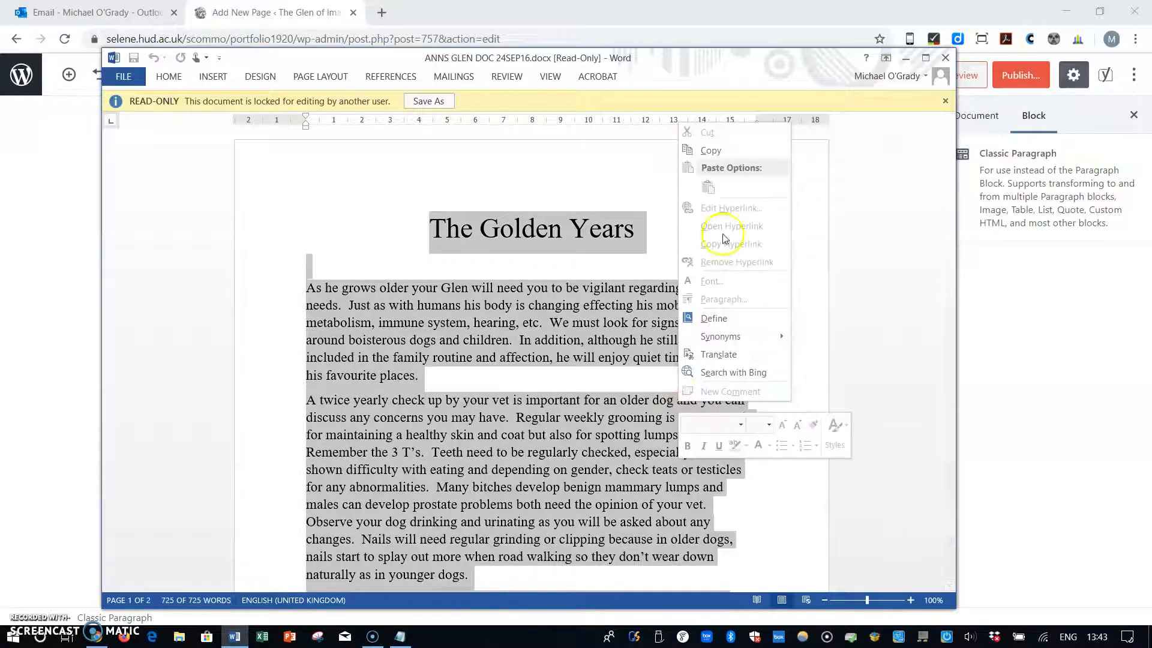
left_click(717, 151)
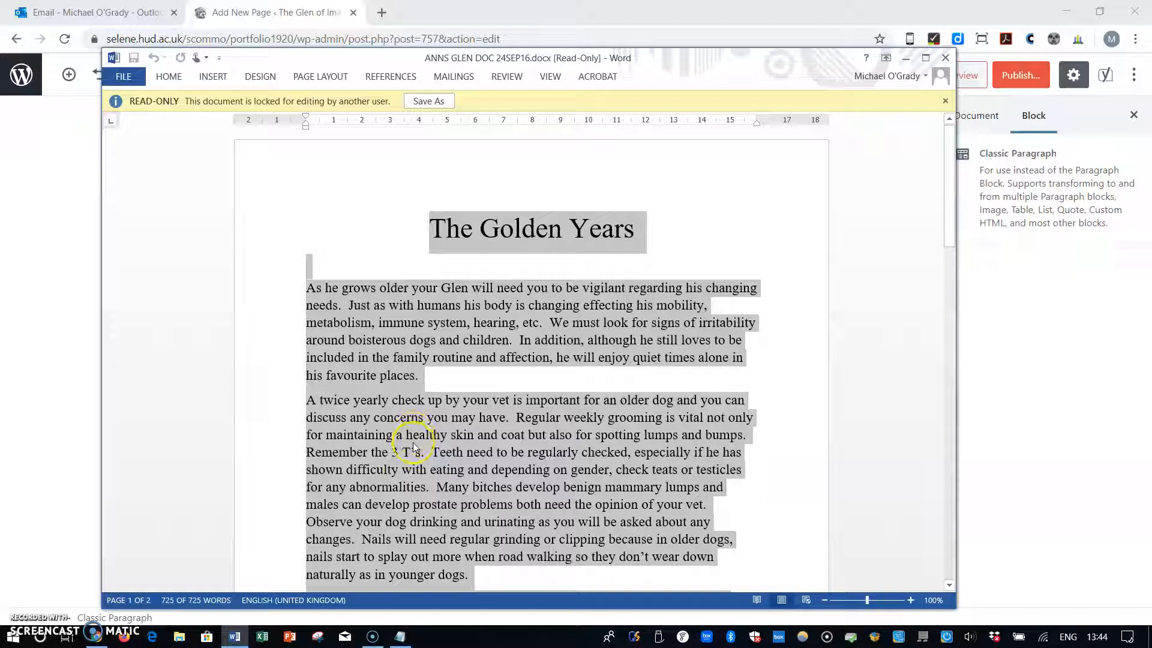
Step: Switch to the empty Notepad document, move its window clear of the screen edge, and paste the copied article as plain text
key("alt+Tab")
key("alt+Tab")
key("alt+Tab")
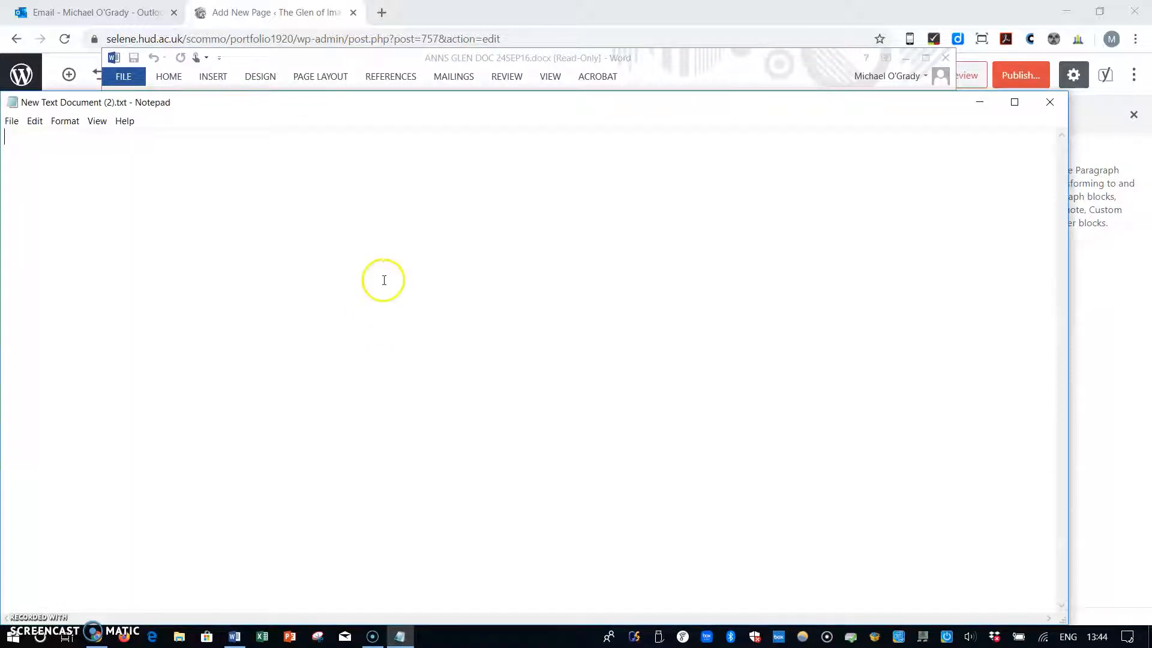
left_click_drag(430, 102, 479, 39)
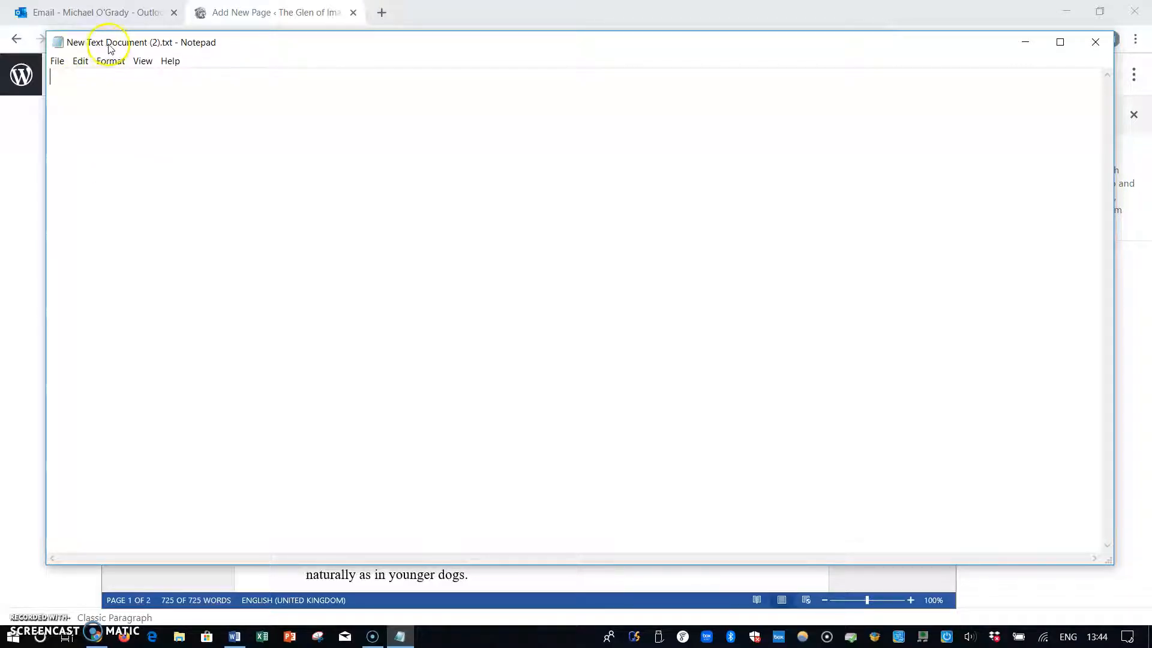
key("ctrl+v")
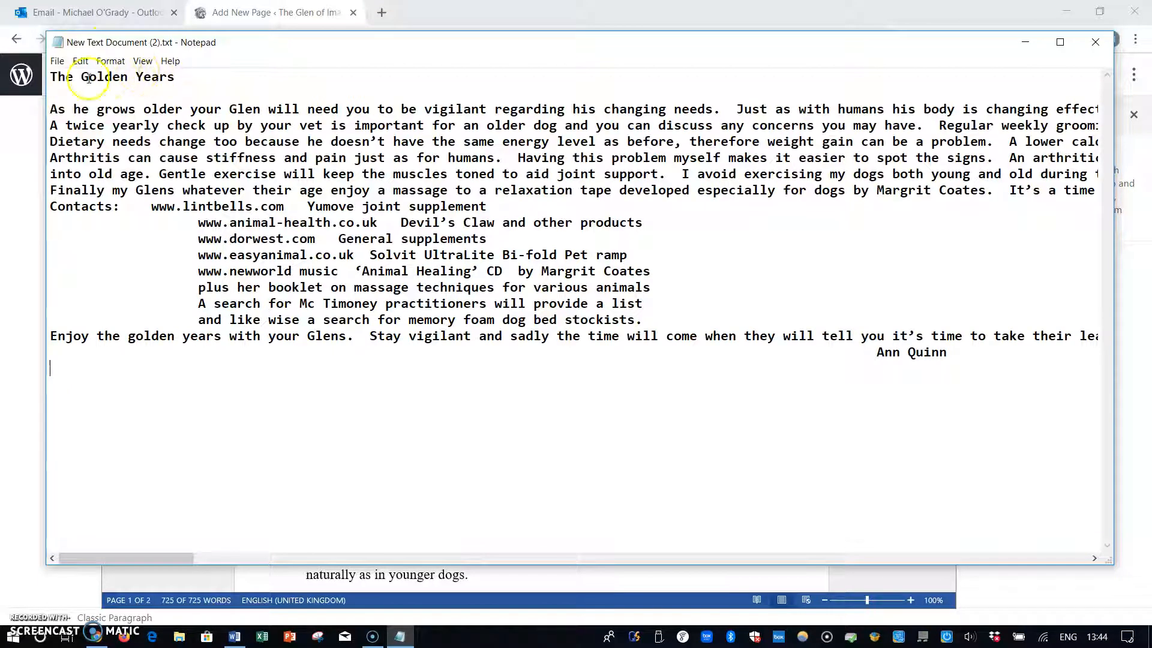
Step: Delete the "The Golden Years" title and the blank line beneath it from the Notepad text
left_click_drag(55, 77, 190, 75)
key("Delete")
key("Delete")
key("Delete")
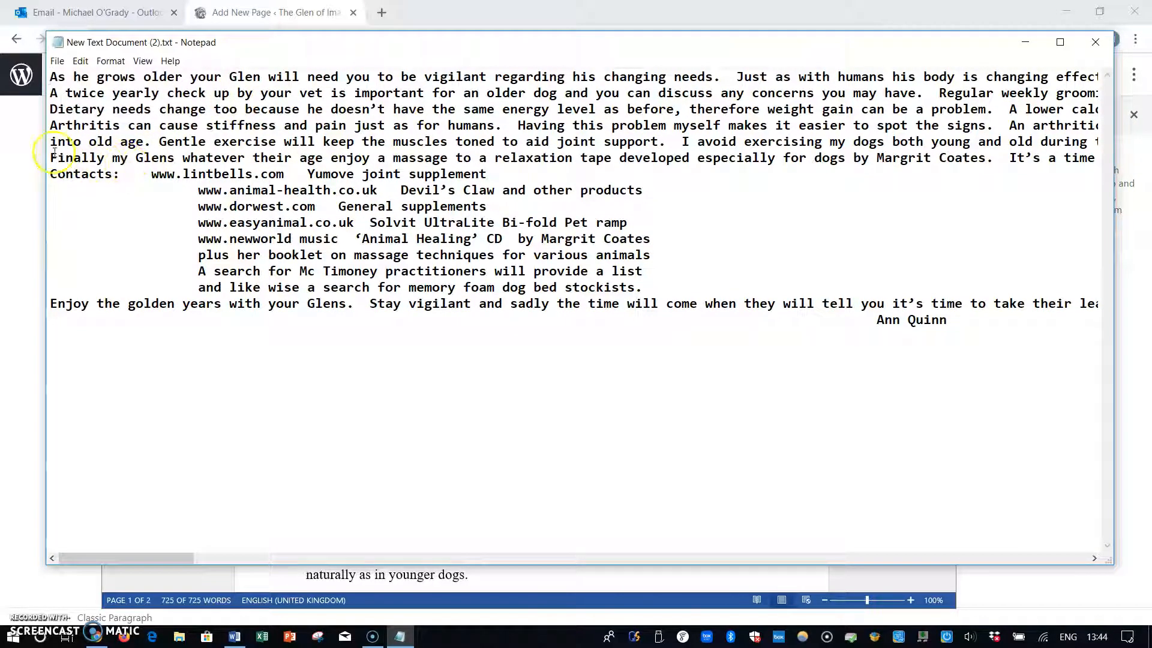
Step: Copy the Notepad text from "As he grows older" through "Contacts:" and paste it into the Classic Paragraph block in the WordPress page
left_click_drag(50, 77, 124, 173)
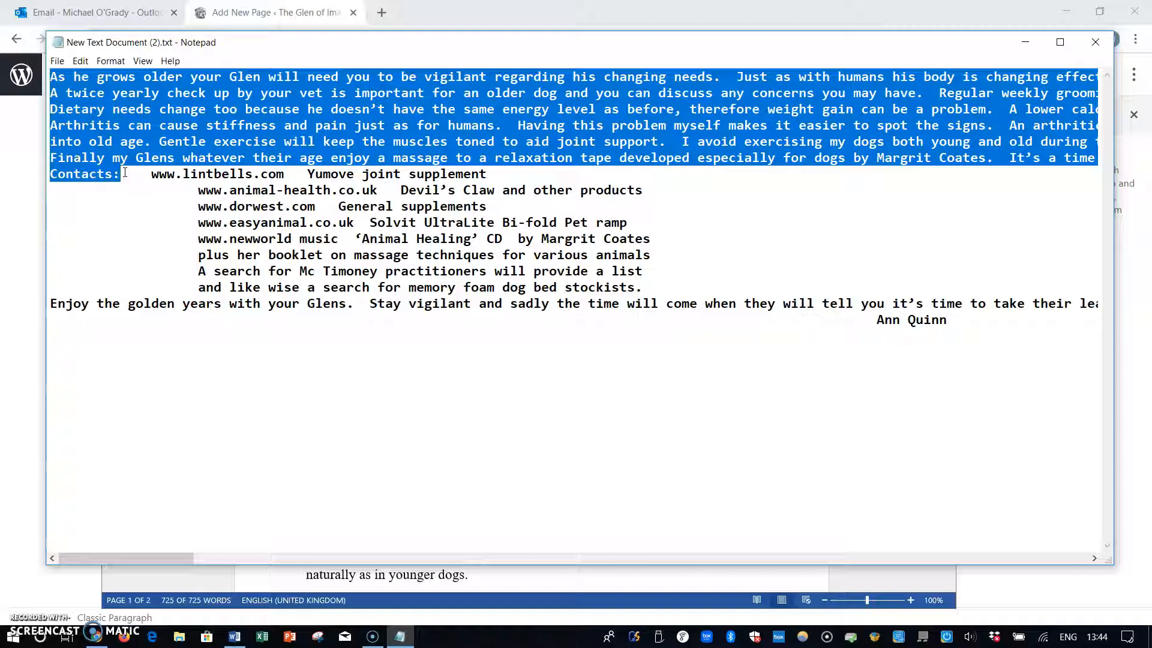
key("alt+Tab")
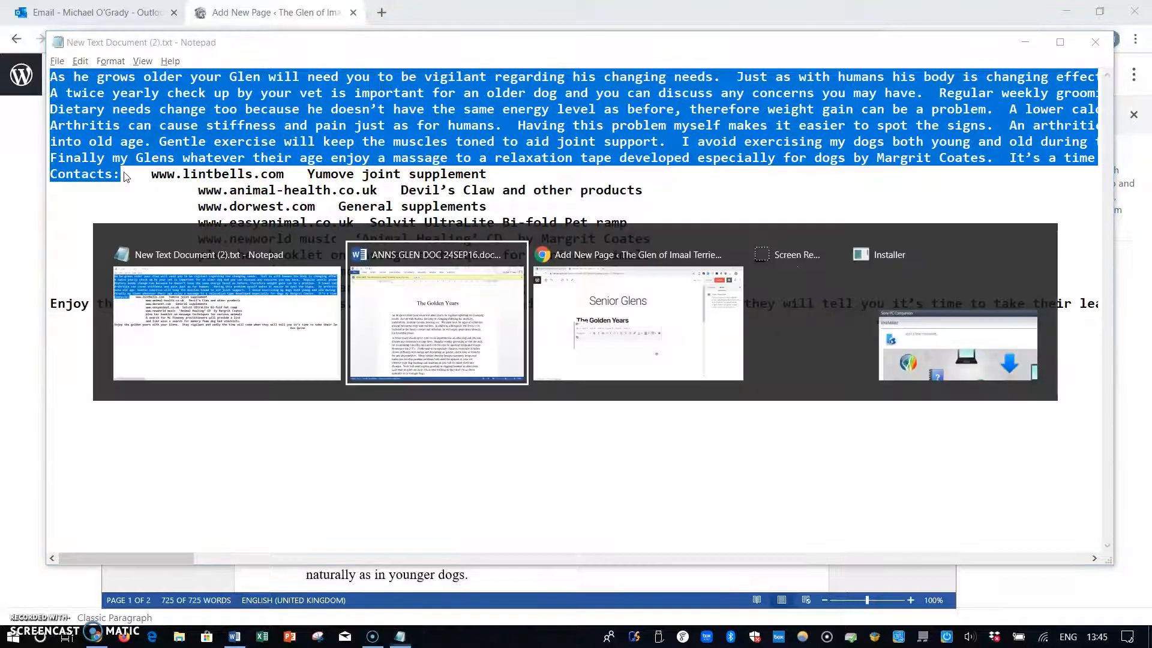
key("alt+Tab")
key("alt+Tab")
key("alt+Tab")
key("alt+Tab")
key("alt+Tab")
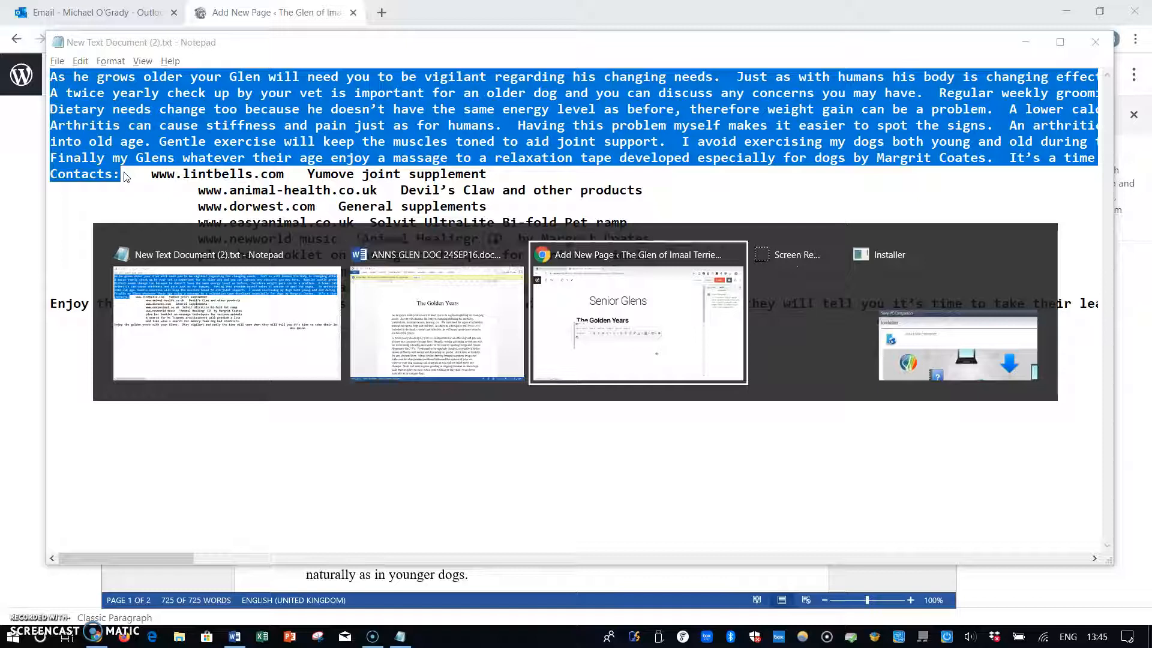
key("alt+Tab")
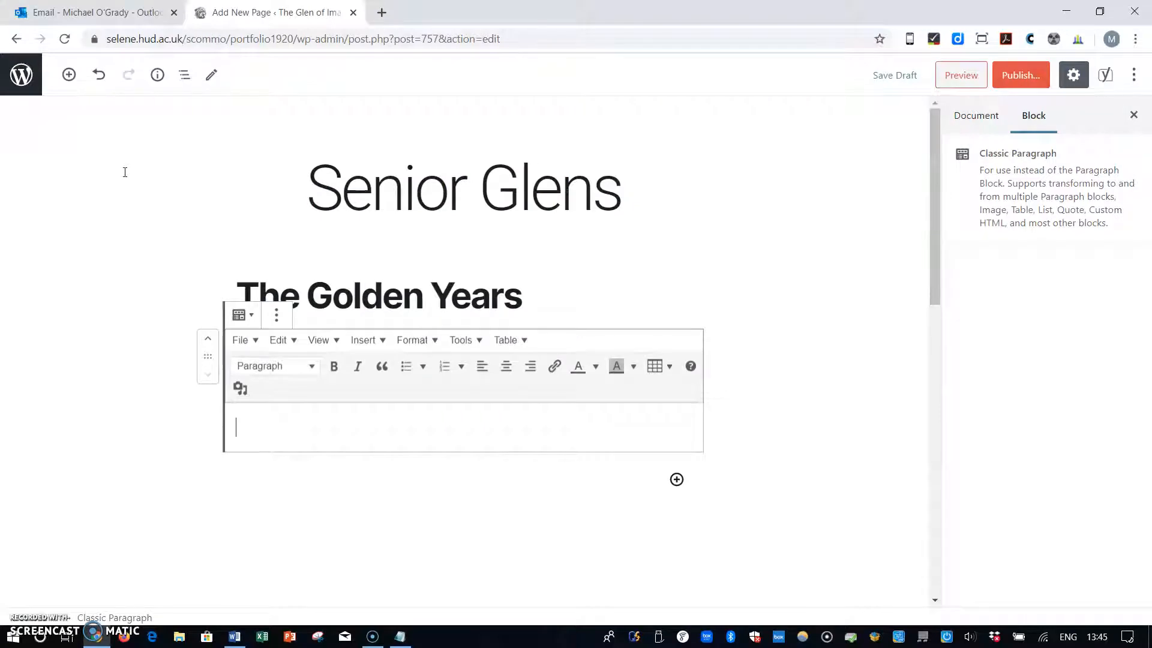
type("As he grows older your Glen will need you to be vigilant regarding his changing needs. Just as with humans his body is changing effecting his mobility, metabolism, immune system, hearing, etc. We must look for signs of irritability around boisterous dogs and children. In addition, although he still loves to be included in the family routine and affection, he will enjoy quiet times alone in his favourite places.")
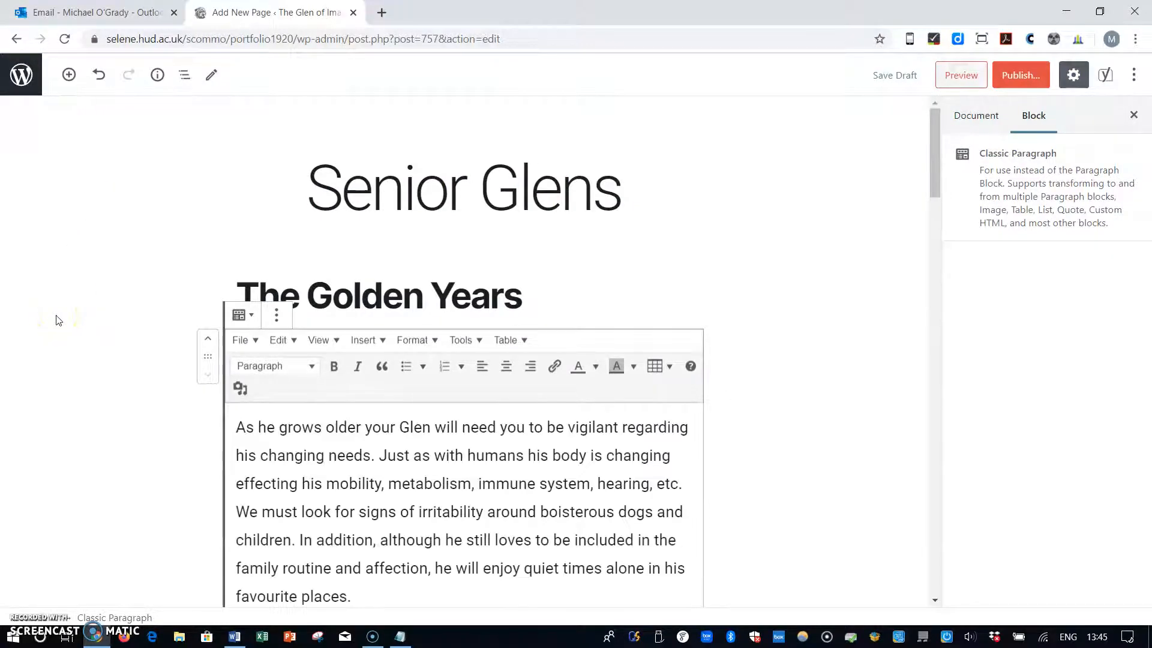
Step: Replace the line break after "favourite places." with a paragraph break, so "A twice yearly check up" starts a separate paragraph
scroll(58, 321, "down", 4)
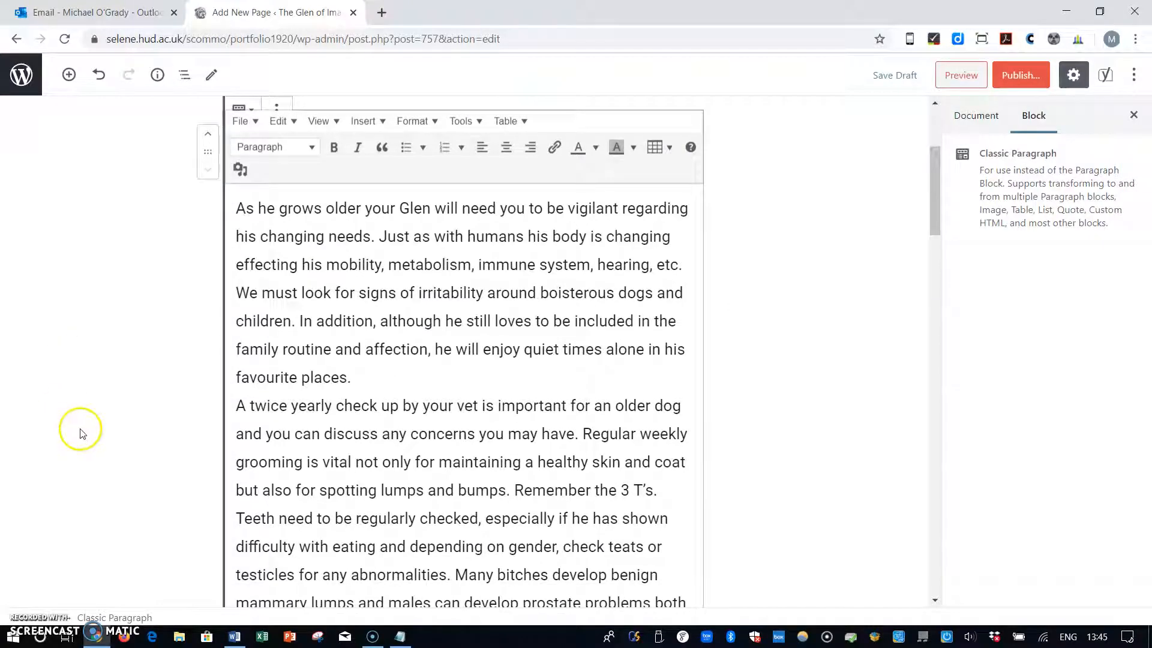
left_click(364, 384)
left_click(354, 381)
key("Delete")
key("Return")
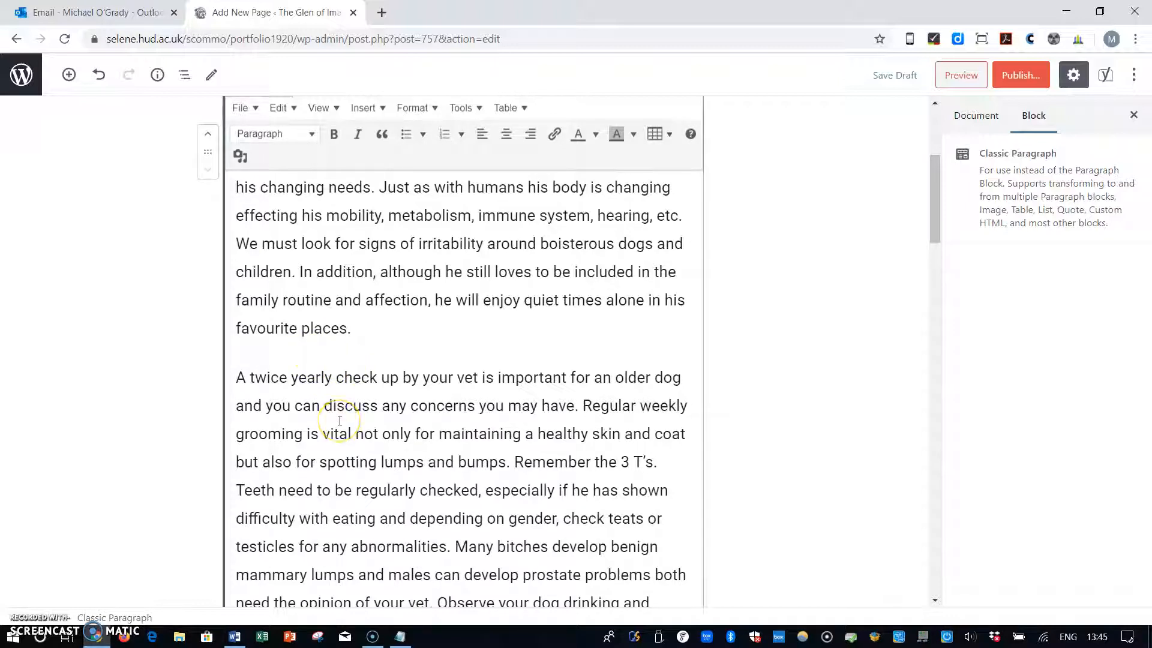
Step: Split the vet check-up paragraph after "abnormalities." so "Many bitches develop benign mammary lumps" begins a new paragraph
scroll(339, 420, "down", 4)
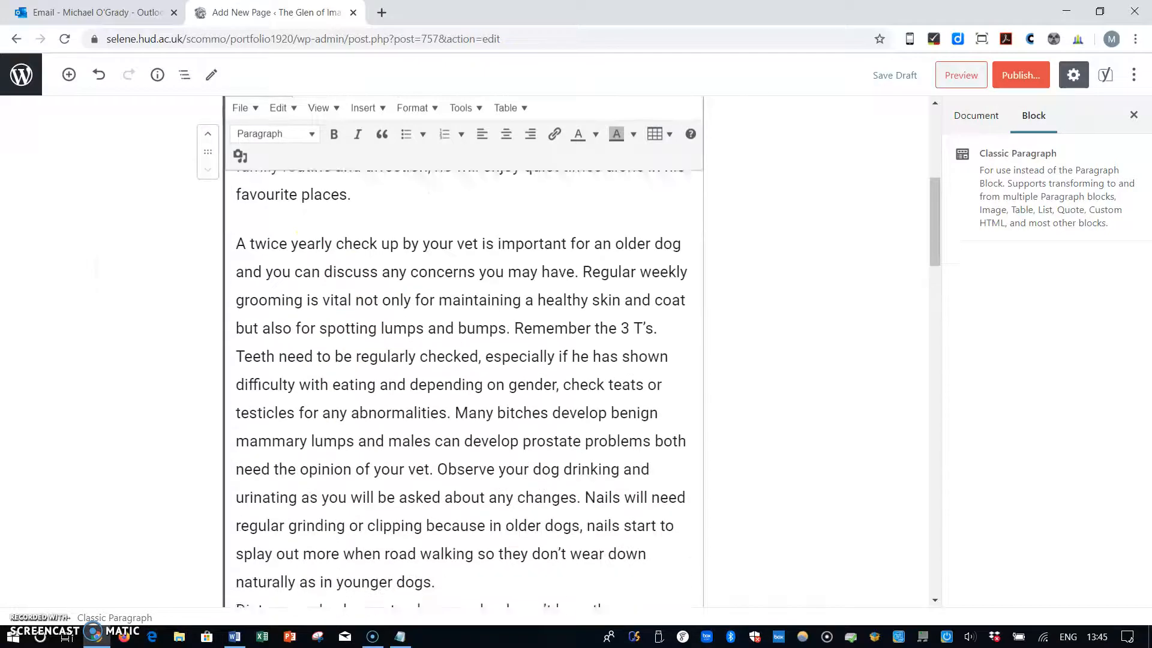
scroll(340, 420, "up", 1)
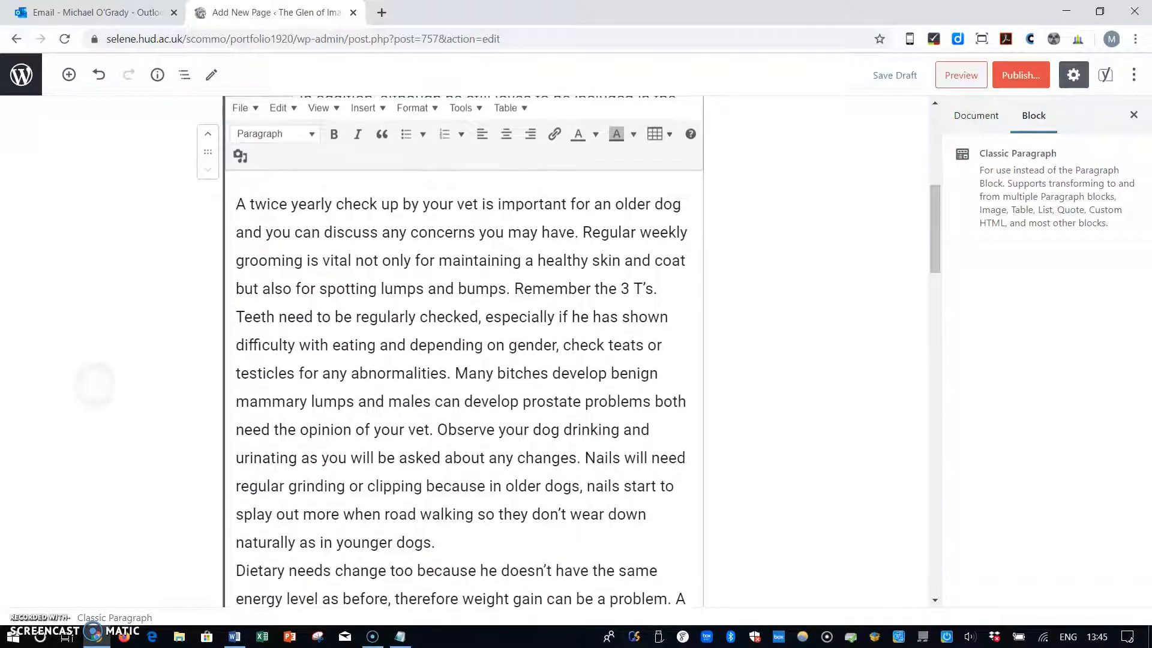
left_click(455, 369)
key("Return")
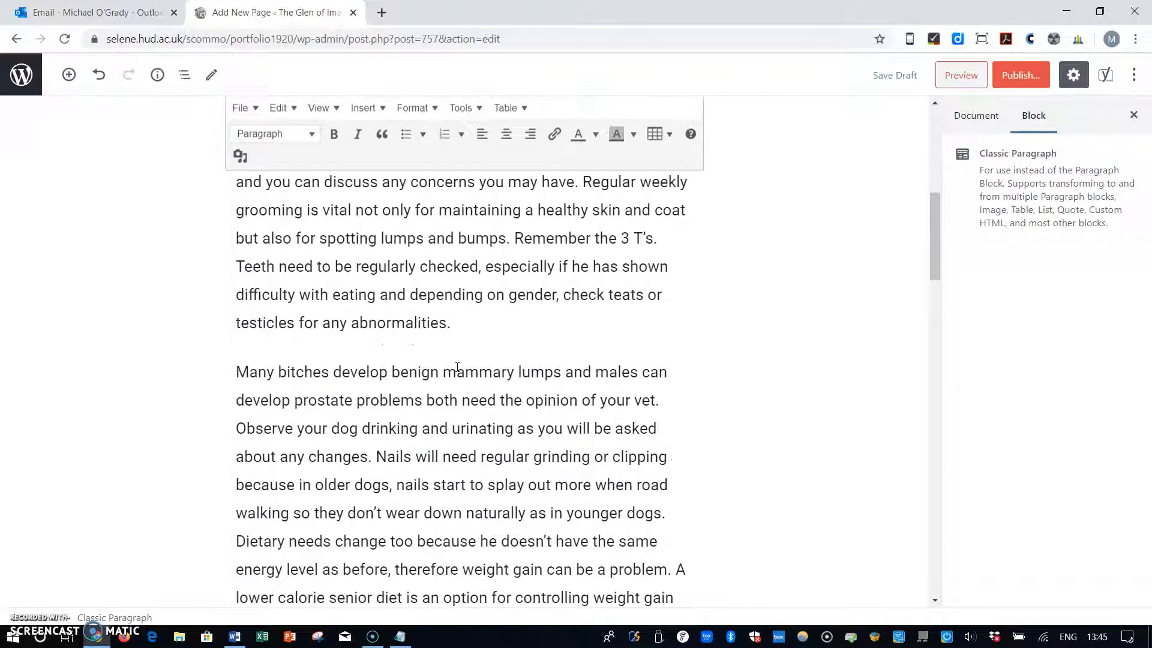
Step: Insert a paragraph break after "weight gain can be a problem." so "A lower calorie senior diet" begins a new paragraph
scroll(457, 367, "down", 3)
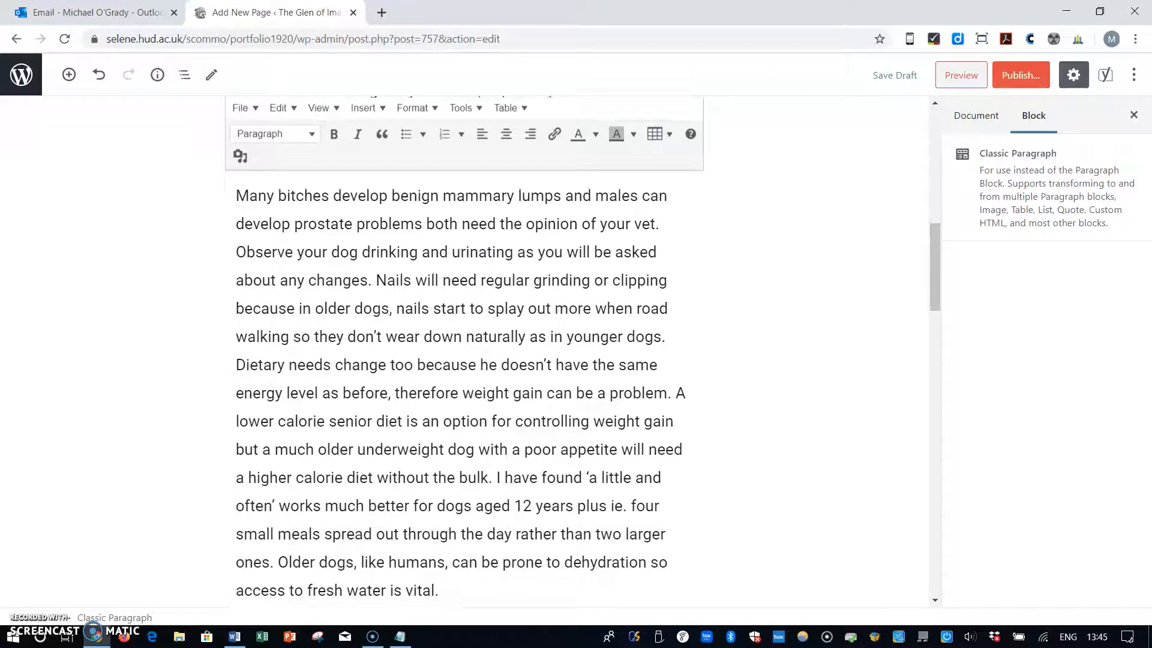
scroll(457, 367, "up", 1)
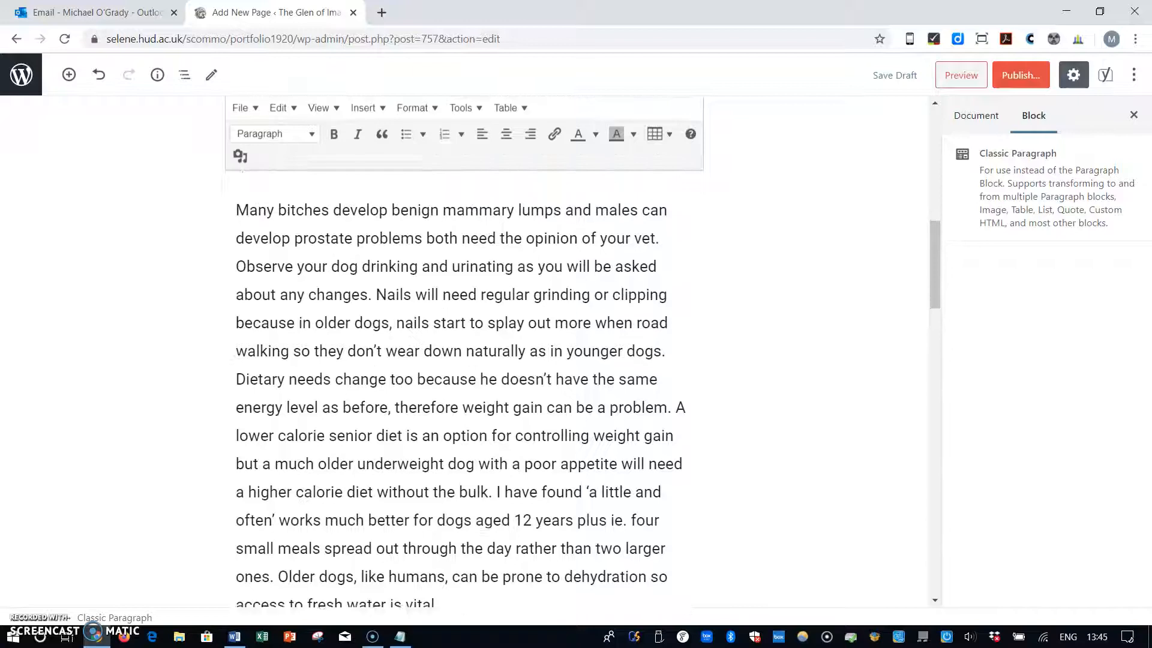
scroll(457, 368, "down", 2)
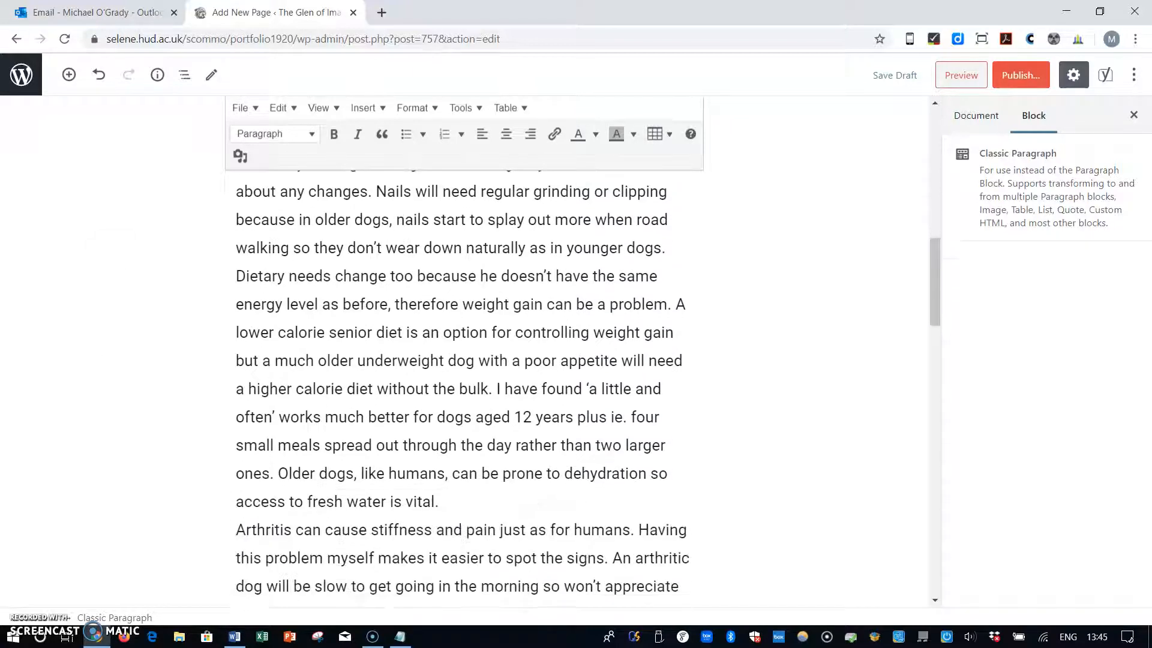
left_click(679, 304)
key("Return")
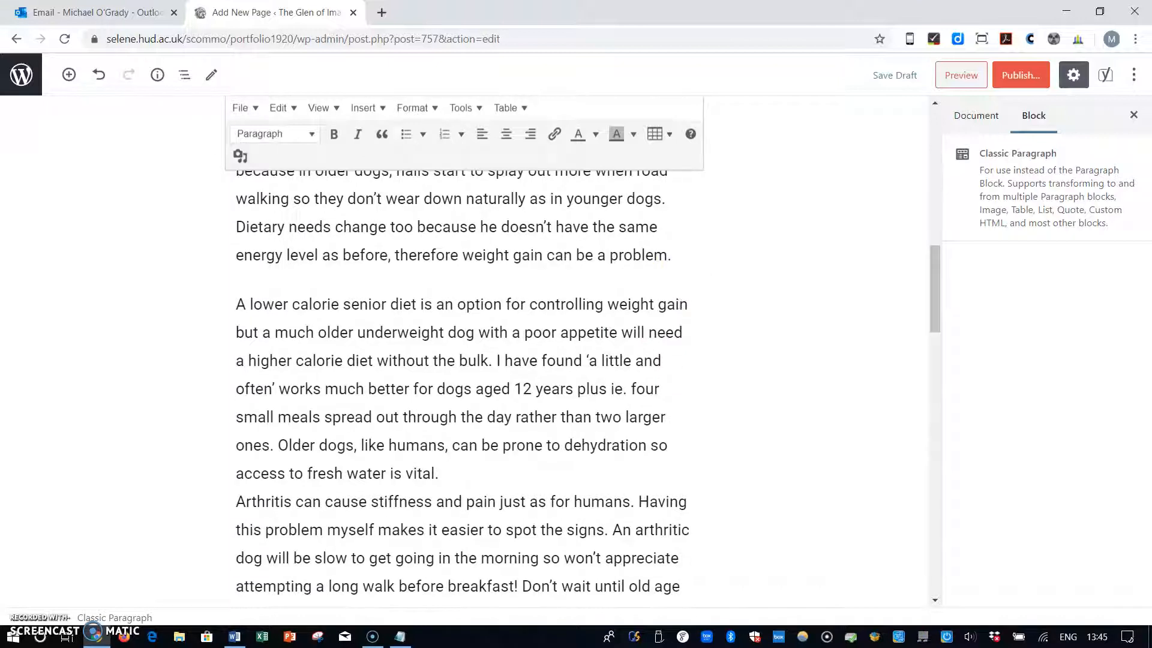
Step: Replace the line break after "access to fresh water is vital." with a paragraph break before "Arthritis can cause stiffness"
scroll(457, 367, "down", 2)
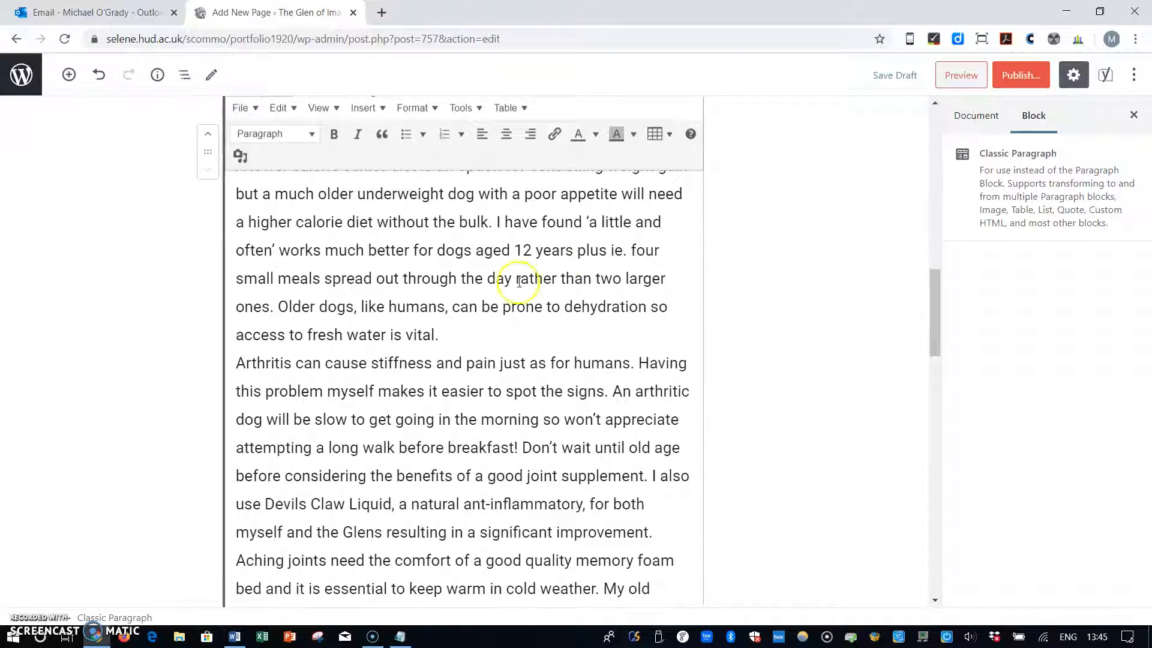
left_click(452, 335)
key("Delete")
key("Return")
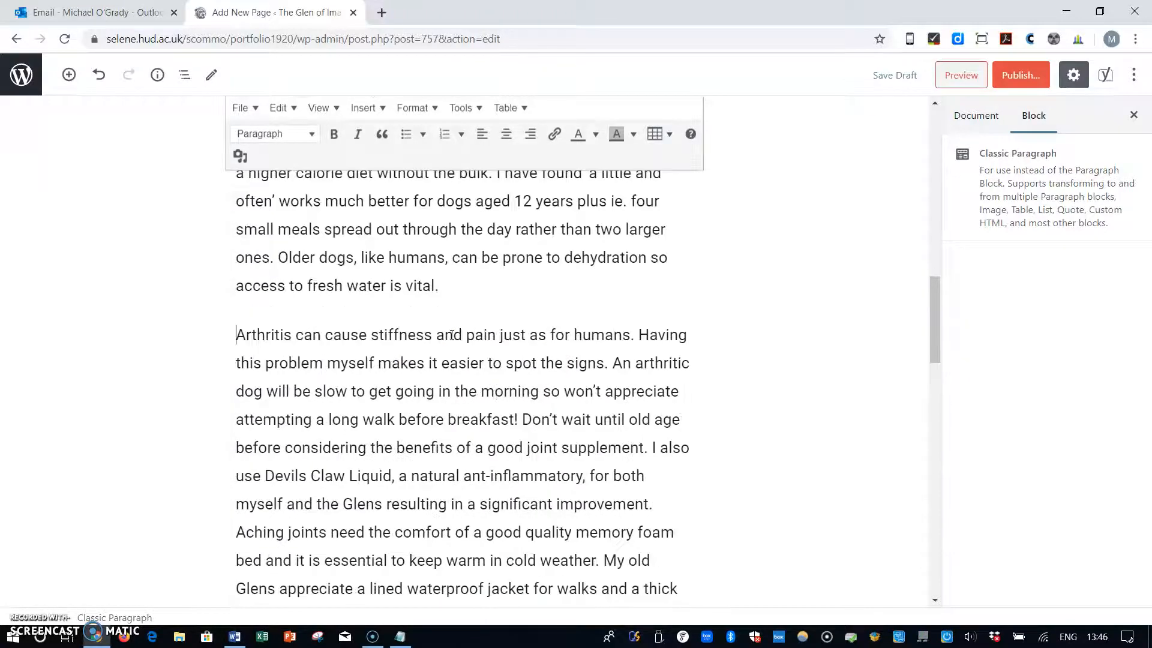
scroll(452, 334, "down", 2)
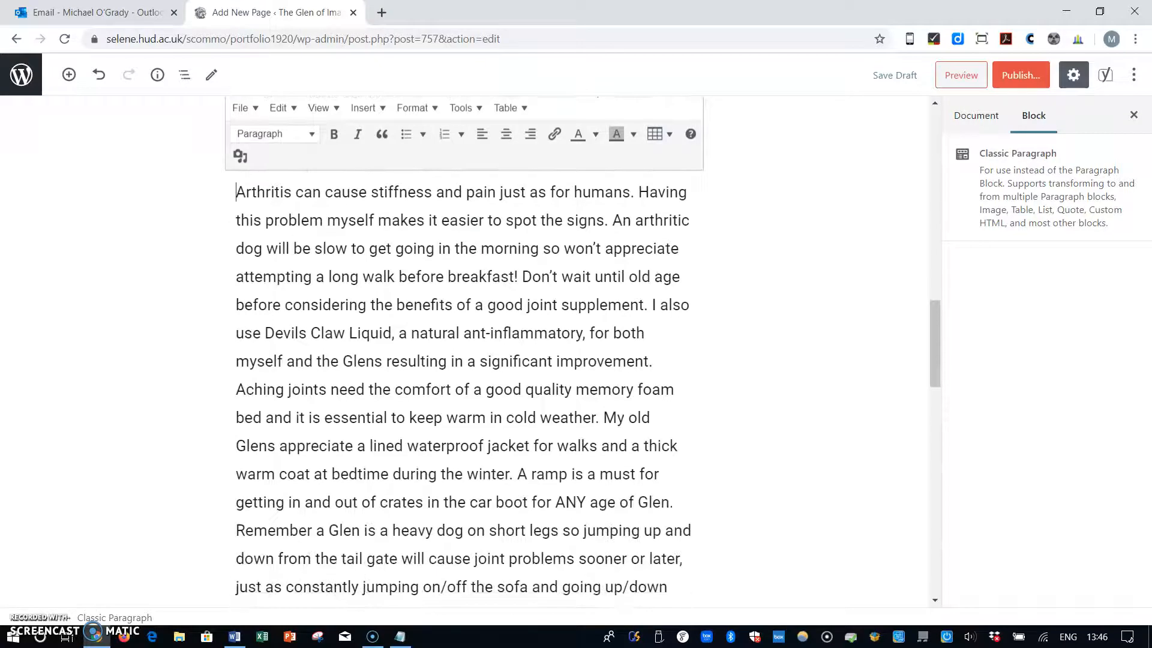
Step: Insert a paragraph break before "Aching joints need the comfort" in the arthritis text
scroll(468, 390, "down", 2)
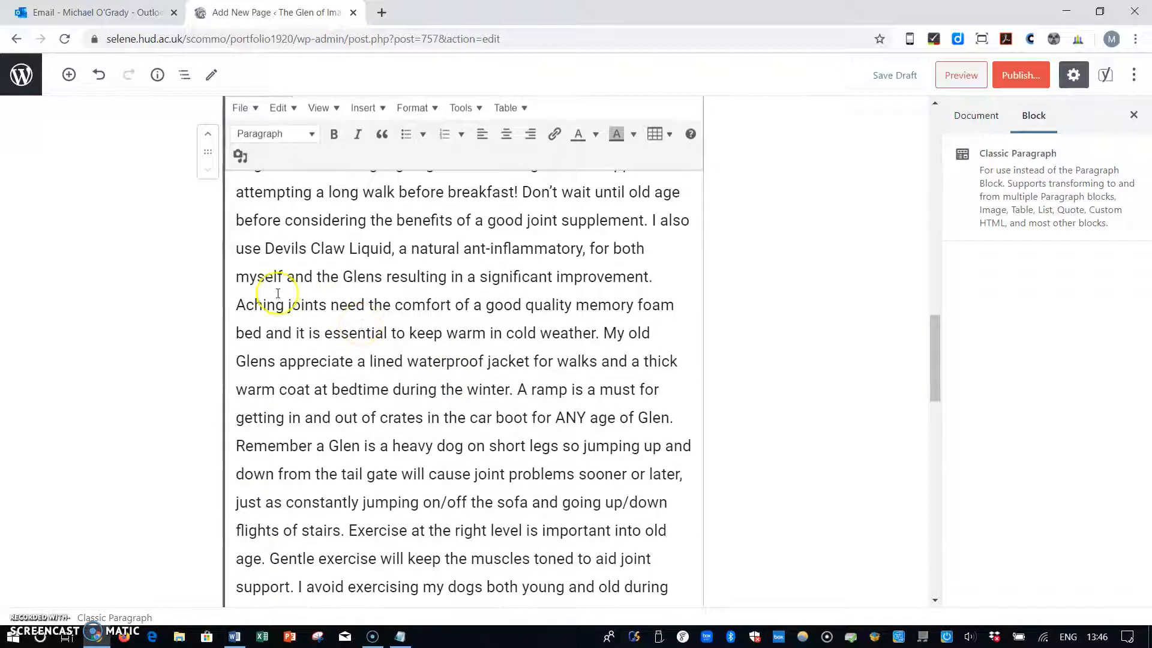
left_click(235, 305)
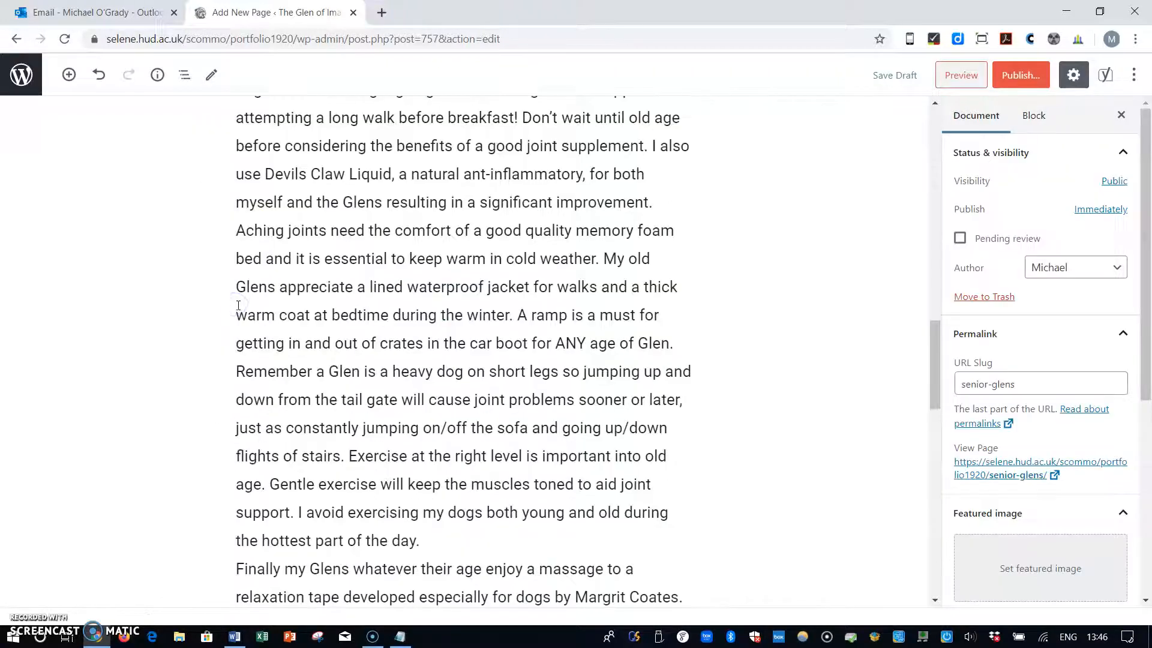
scroll(381, 342, "down", 1)
scroll(381, 342, "up", 1)
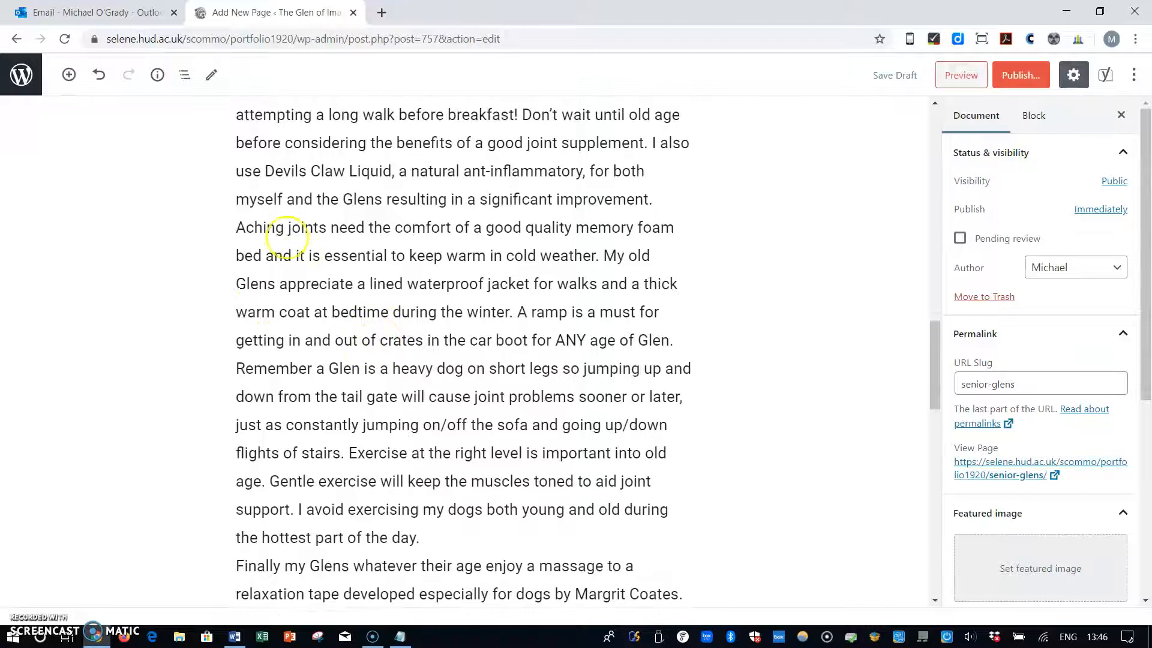
left_click(239, 228)
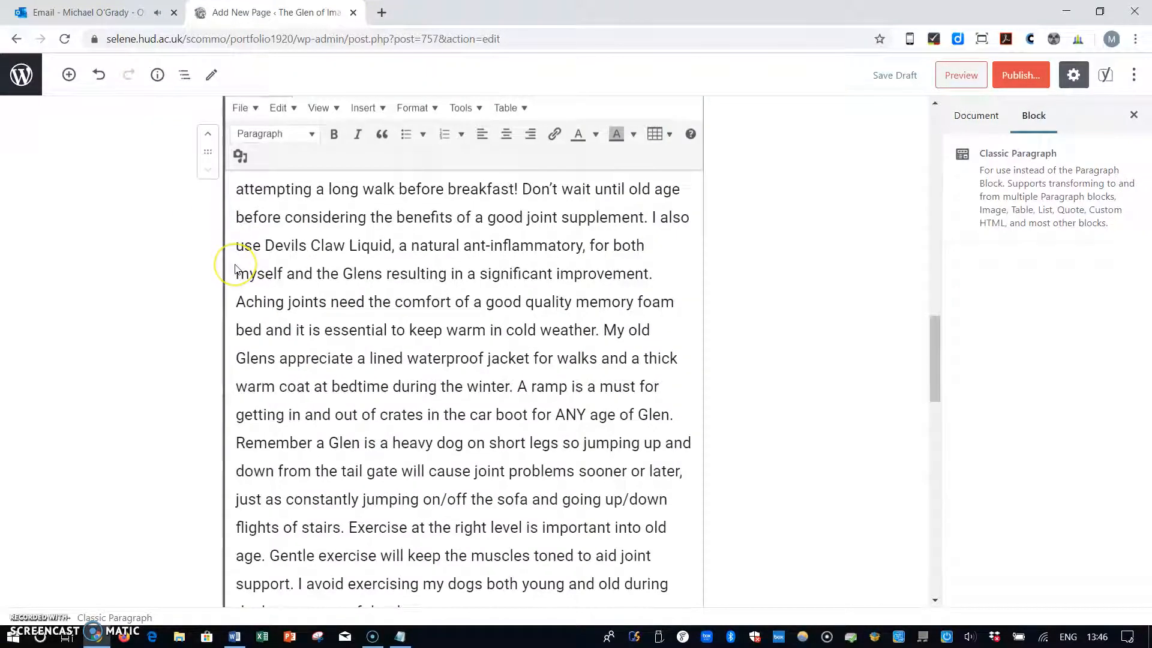
key("Return")
Step: Split the text after "flights of stairs." so "Exercise at the right level" begins a new paragraph
scroll(238, 270, "down", 3)
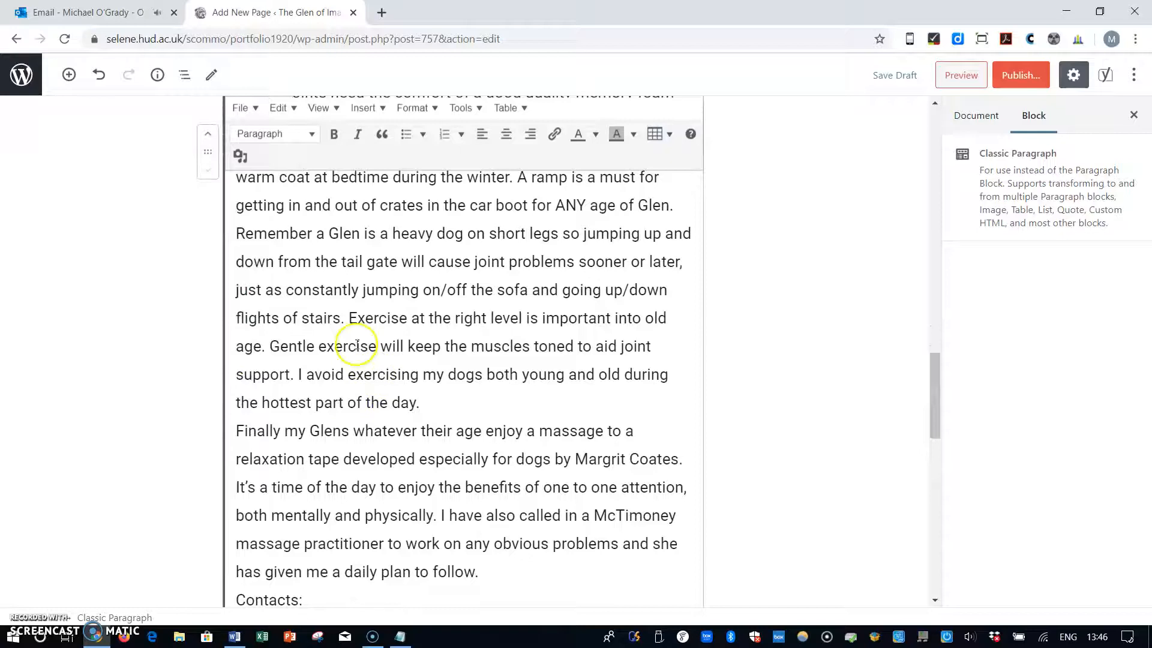
left_click(349, 318)
key("Return")
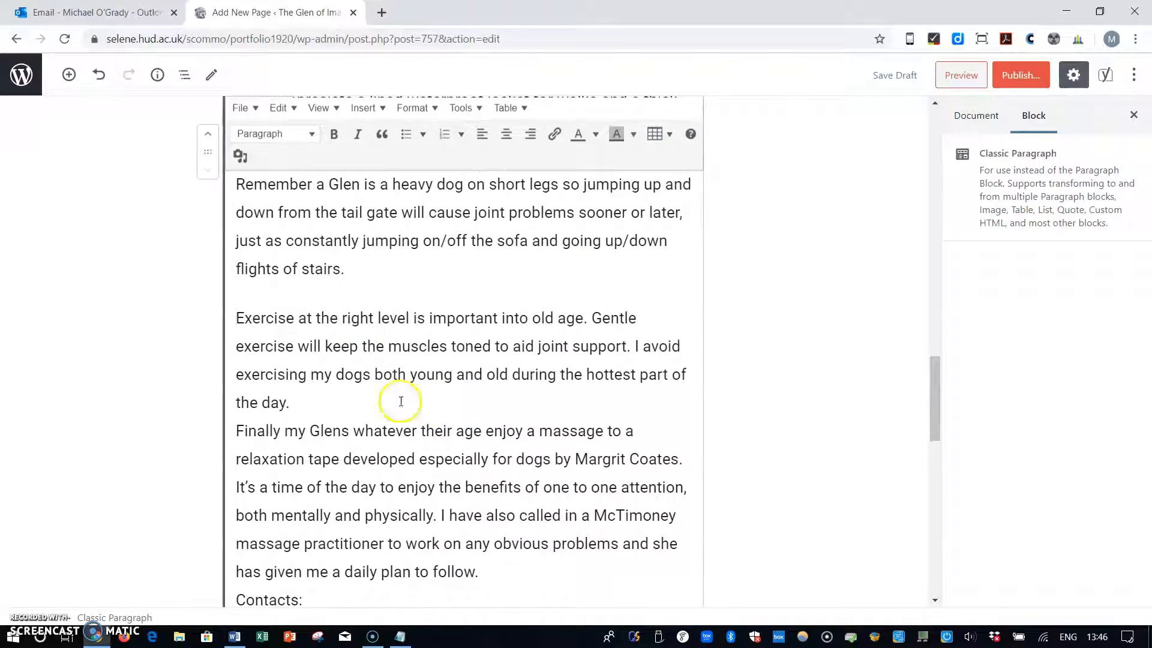
Step: Replace the line break after "the hottest part of the day." with a paragraph break before "Finally my Glens"
left_click(310, 402)
key("Delete")
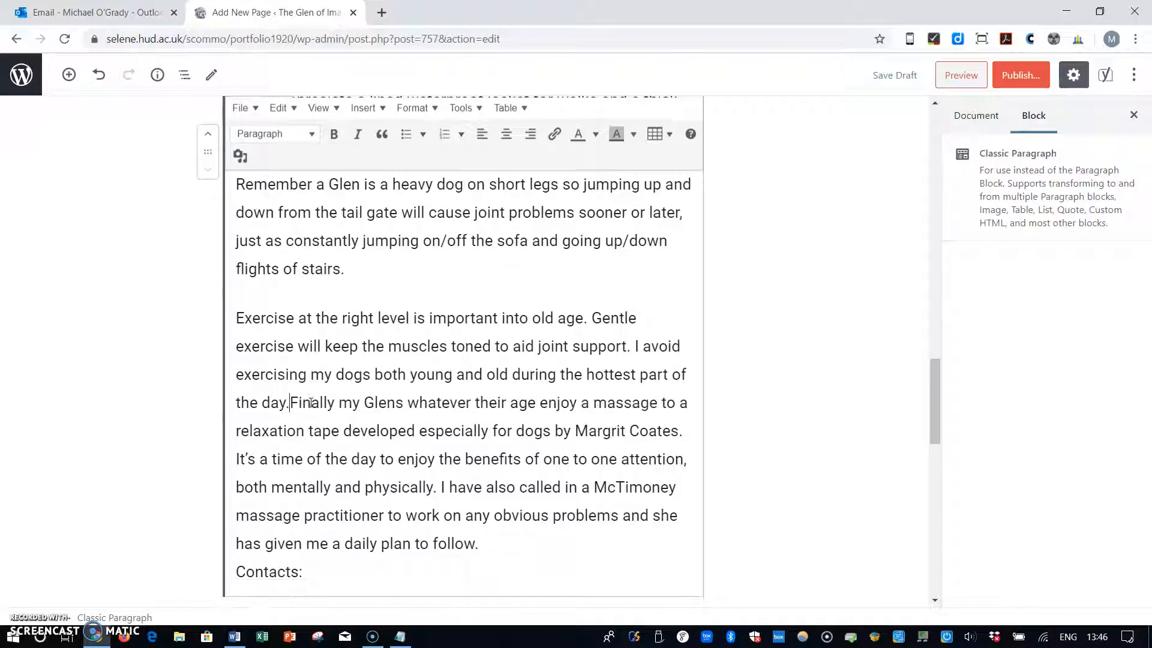
key("Return")
Step: Start a bulleted list on a new line below "Contacts:" at the end of the article
scroll(676, 453, "down", 3)
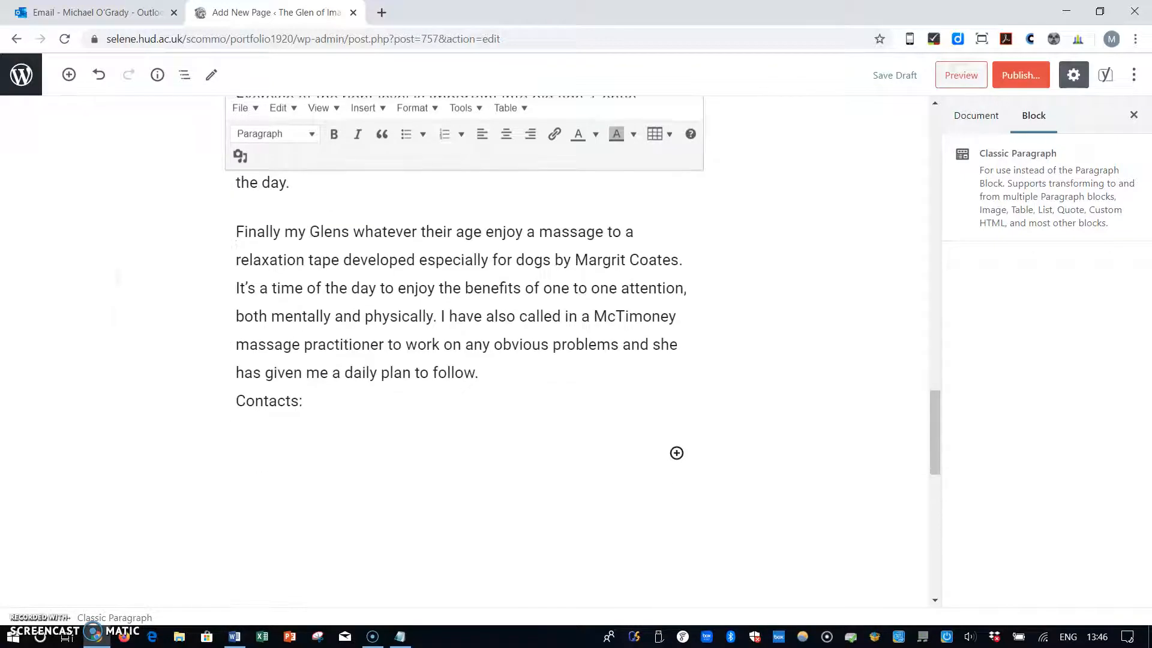
left_click(273, 483)
left_click(344, 357)
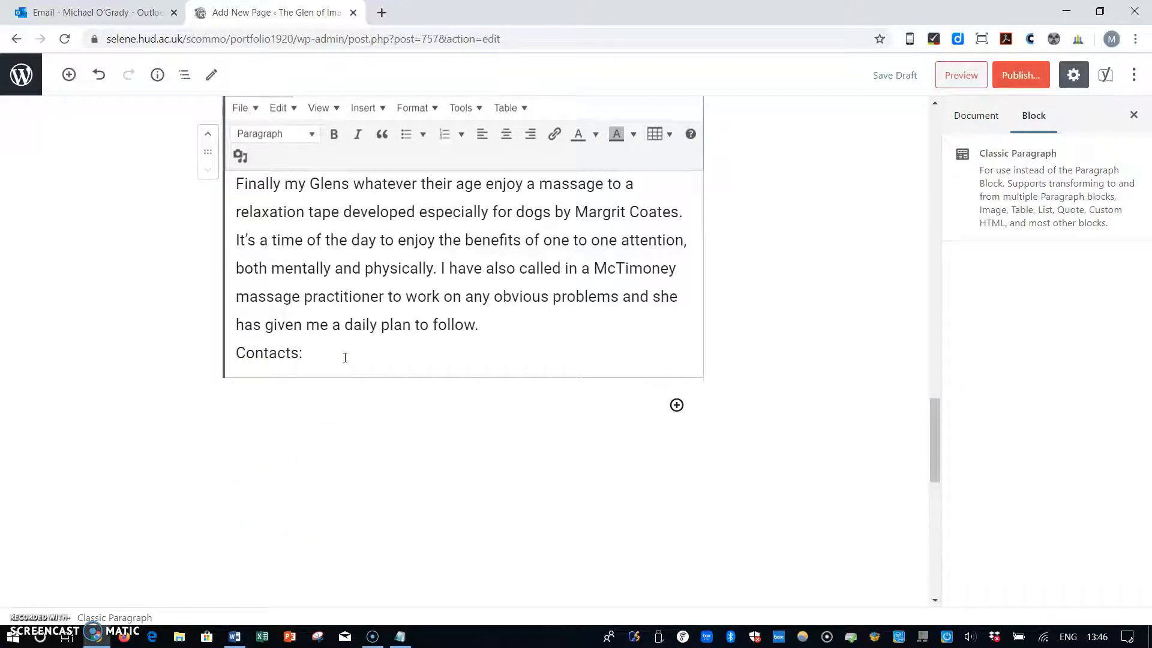
key("Return")
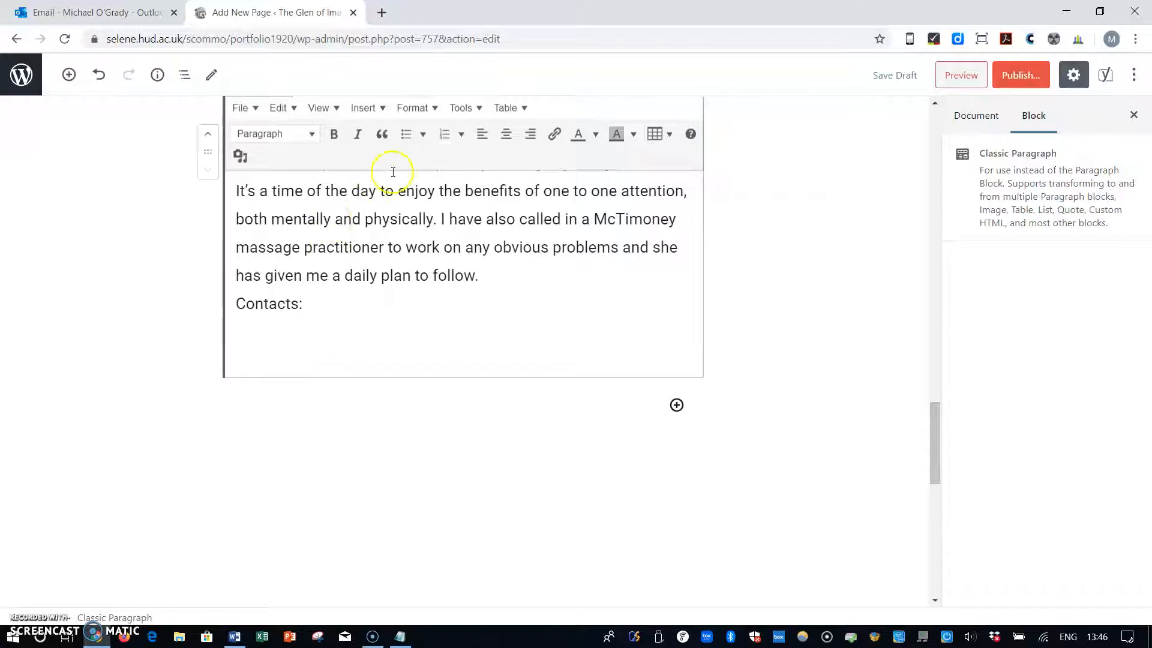
left_click(406, 135)
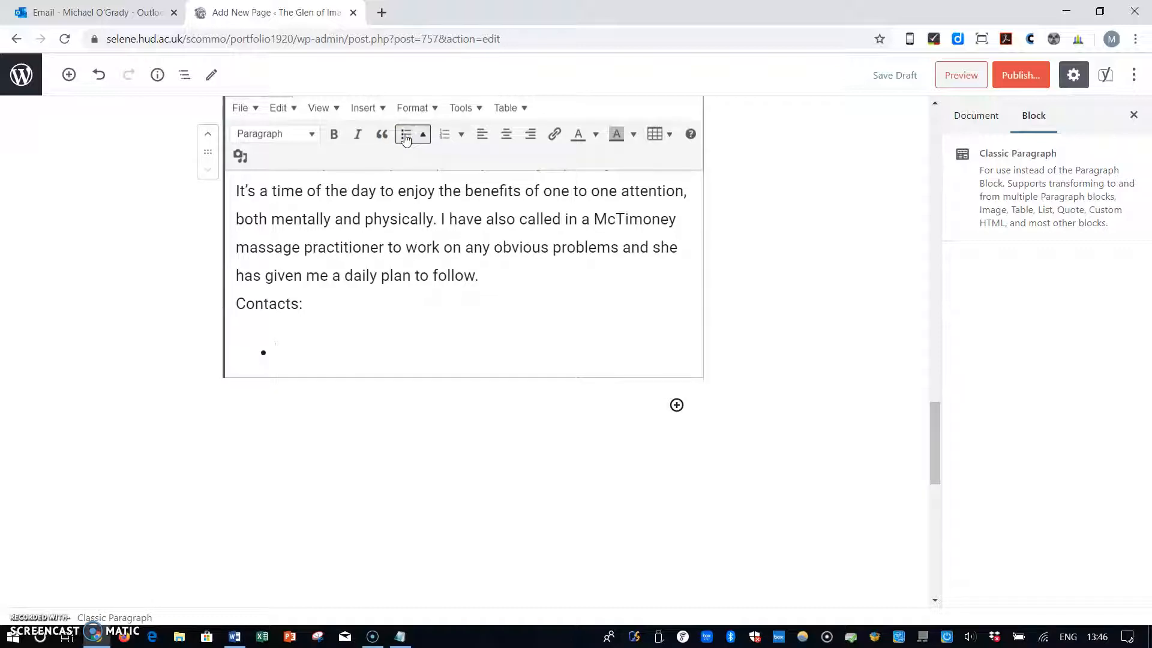
key("alt+Tab")
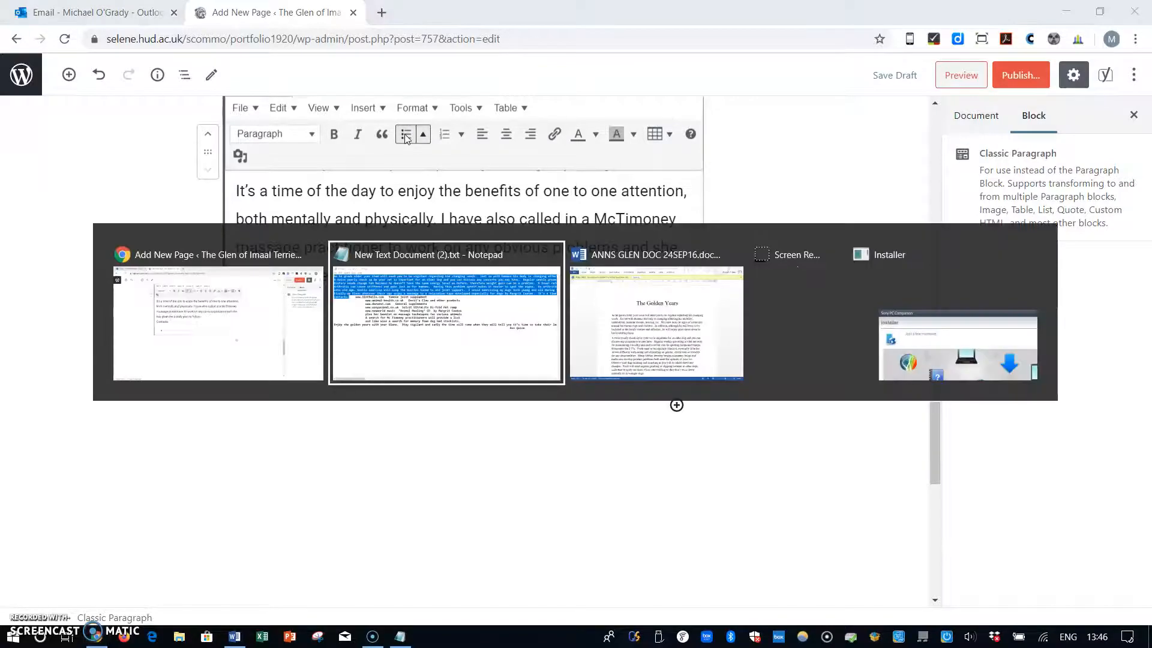
key("alt+Tab")
key("alt+Tab")
key("alt+Tab")
key("alt+Tab")
key("alt+Tab")
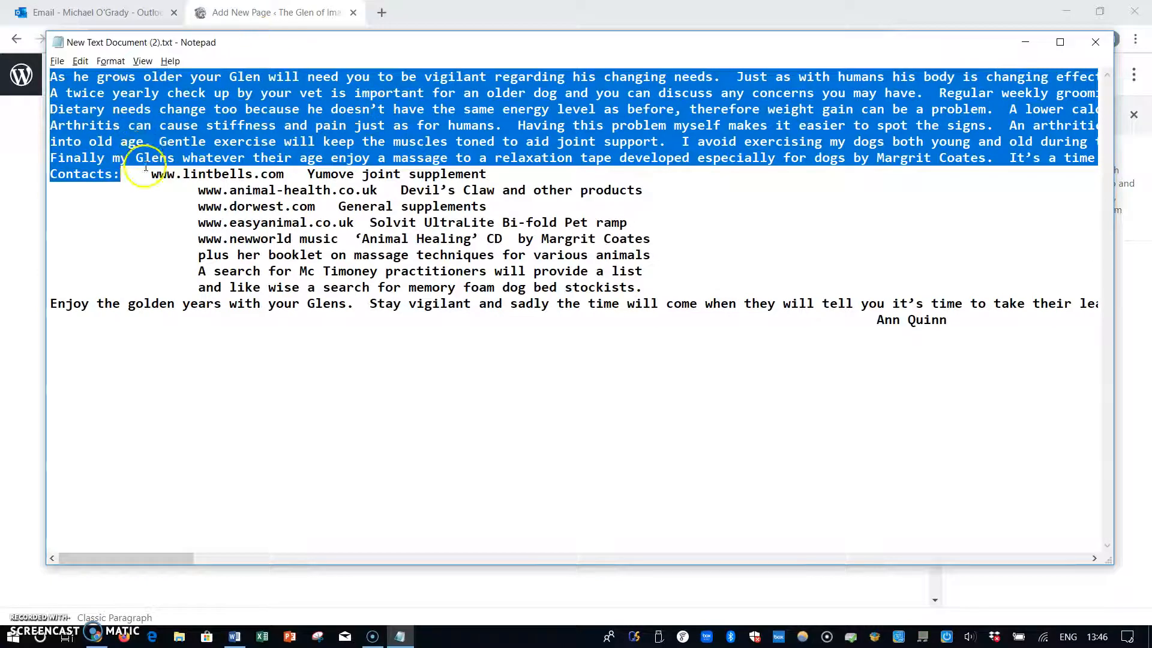
mouse_move(150, 175)
left_mouse_down()
mouse_move(234, 210)
mouse_move(420, 243)
mouse_move(543, 252)
mouse_move(591, 240)
mouse_move(658, 260)
left_mouse_up()
key("ctrl+c")
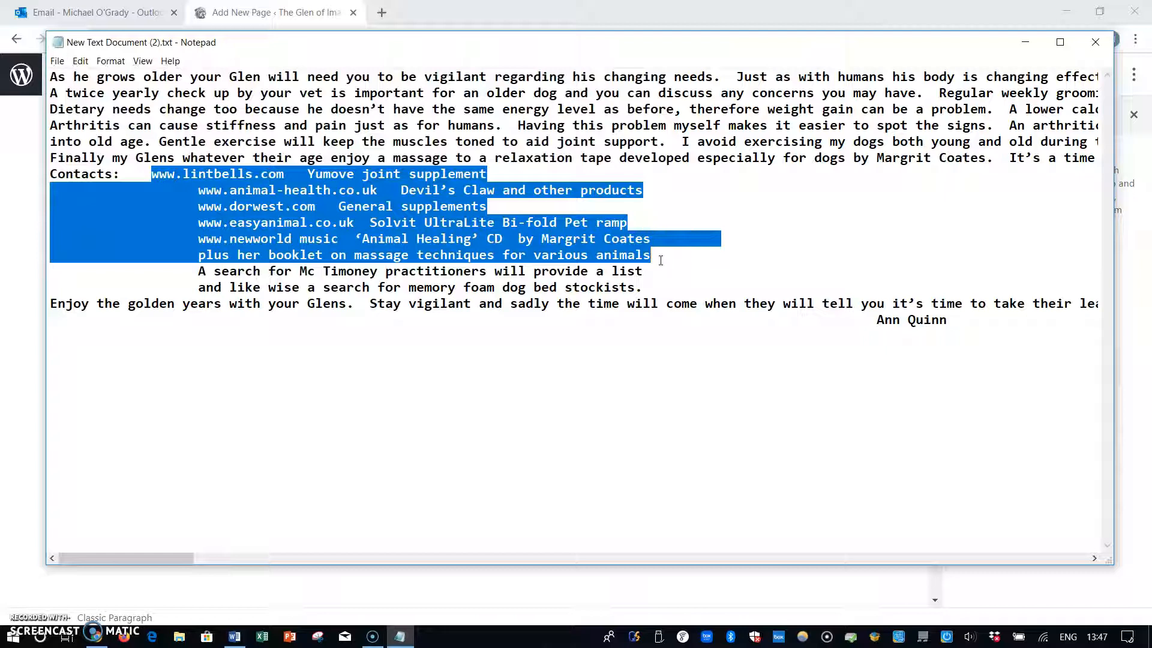
Step: Return to the WordPress page in Chrome and paste the copied contact lines into the empty bullet under "Contacts:"
key("alt+Tab")
key("alt+Tab")
key("alt+Tab")
key("alt+Tab")
key("alt+Tab")
key("alt+Tab")
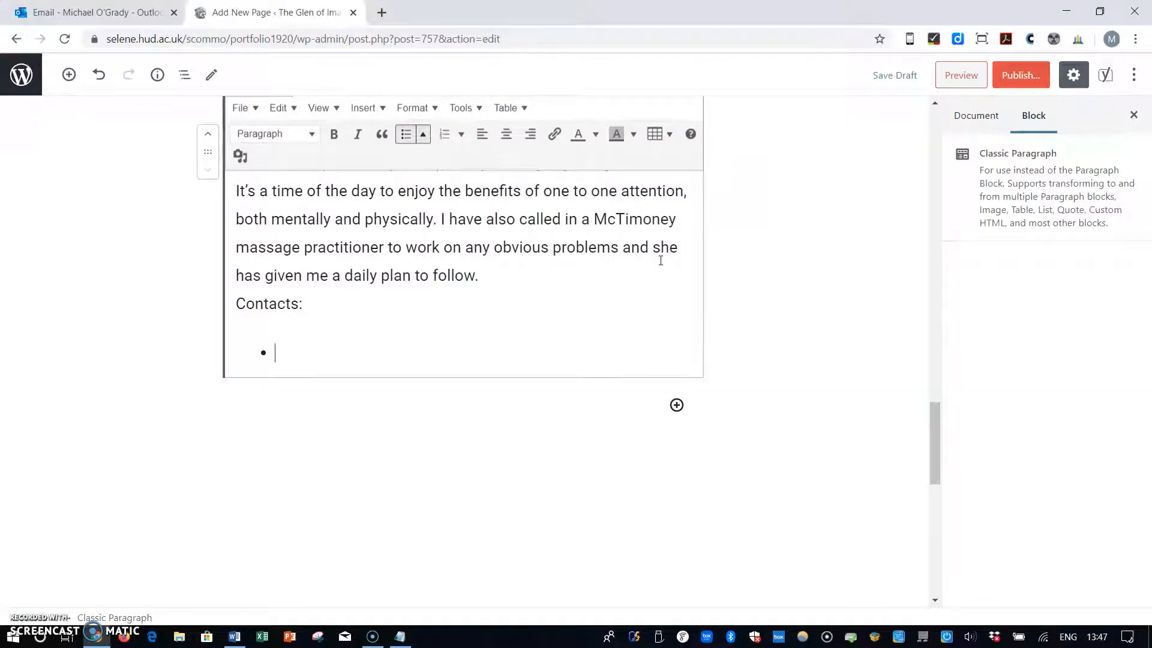
key("ctrl+v")
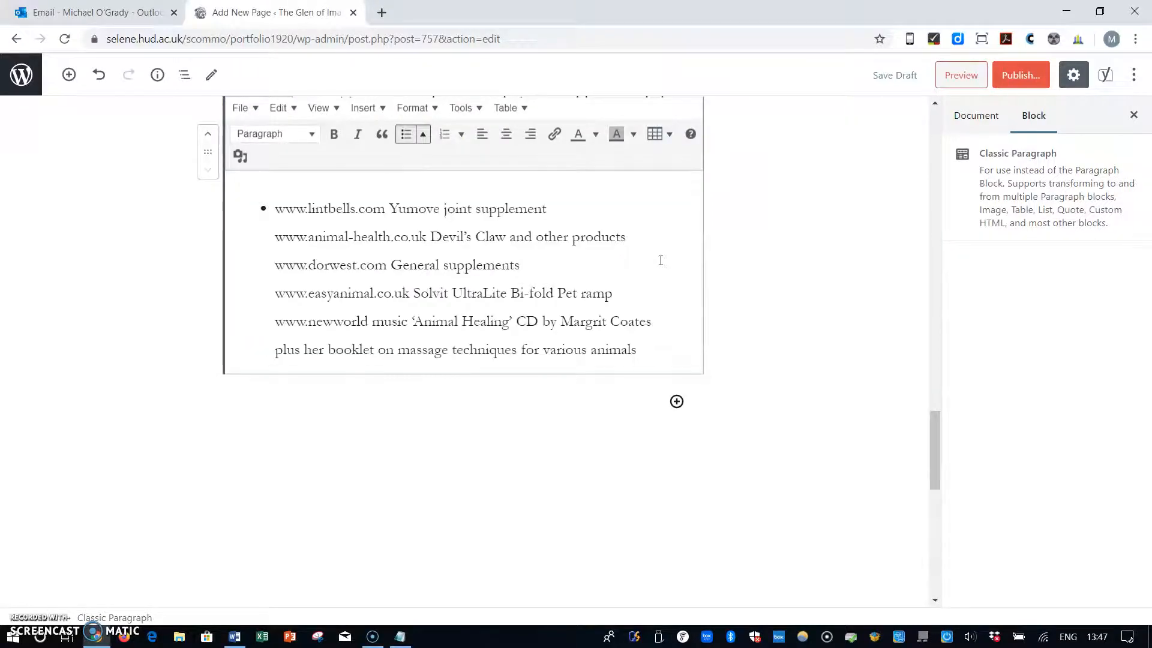
scroll(661, 260, "up", 2)
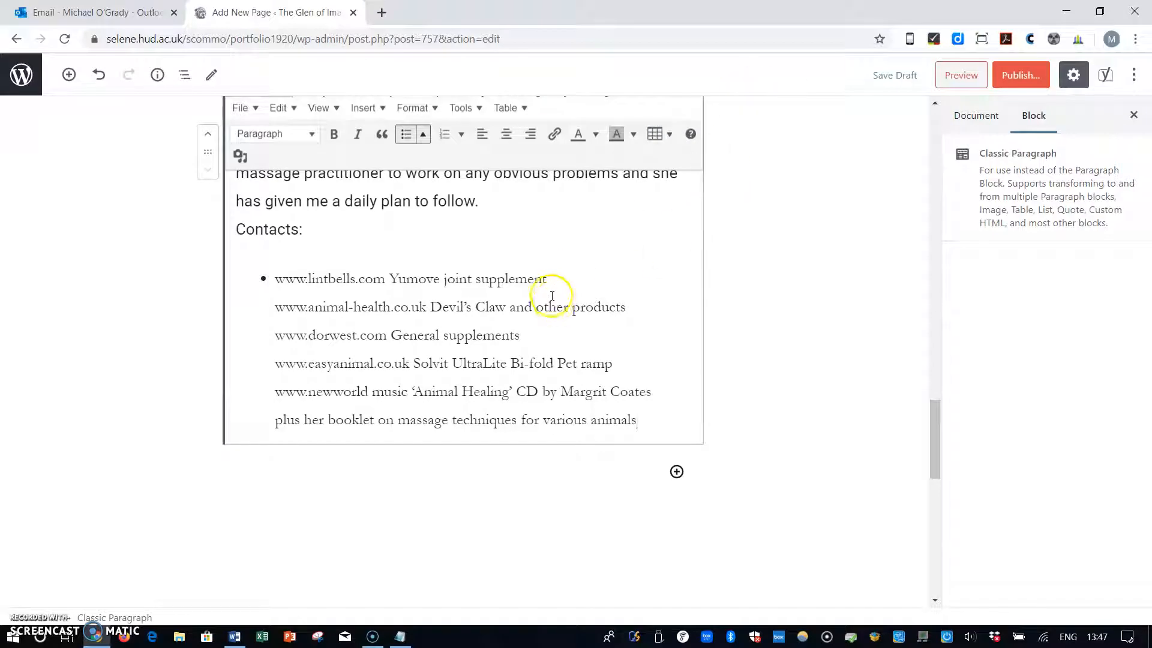
left_click(552, 280)
key("Delete")
key("Return")
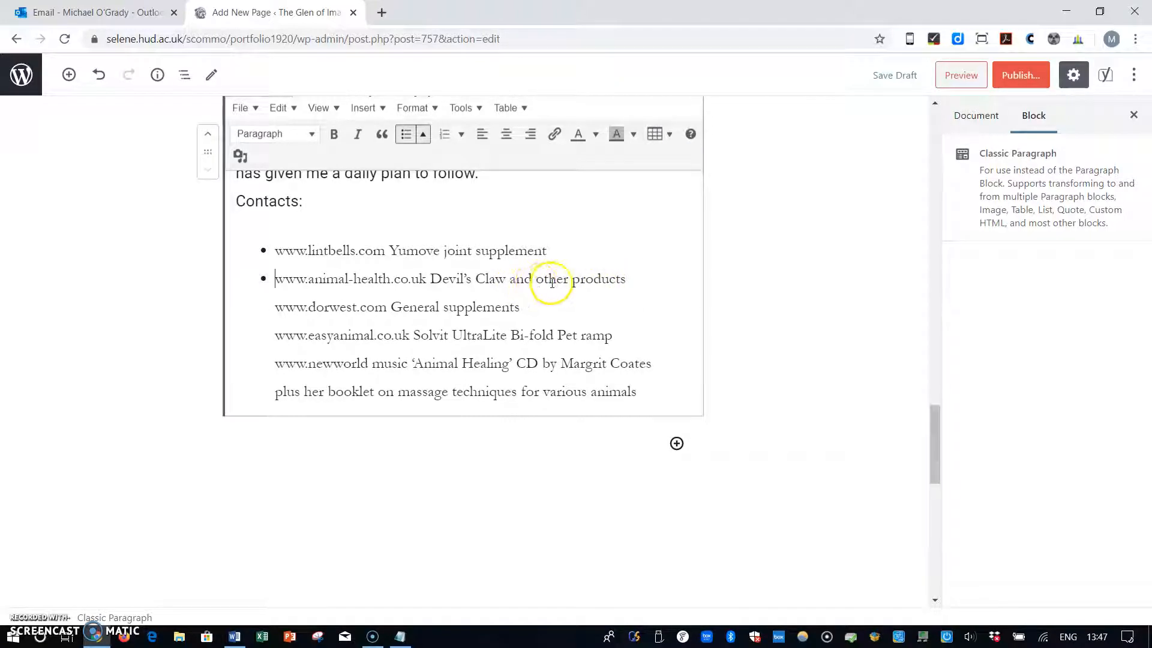
left_click(627, 281)
key("Delete")
key("Return")
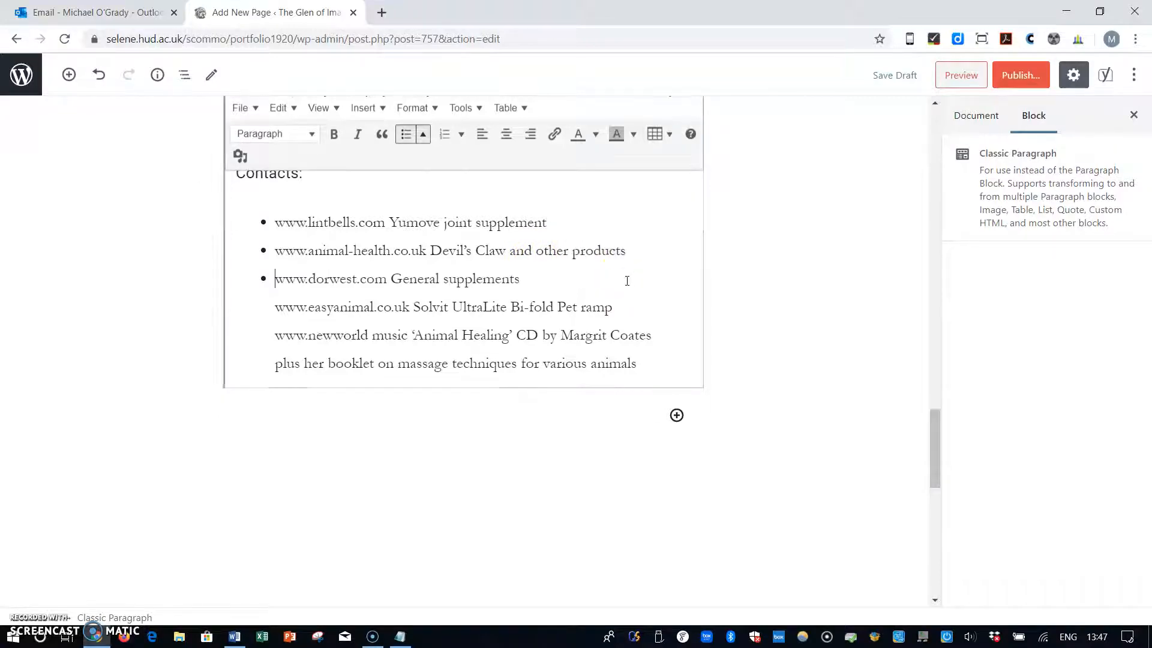
left_click_drag(620, 279, 529, 278)
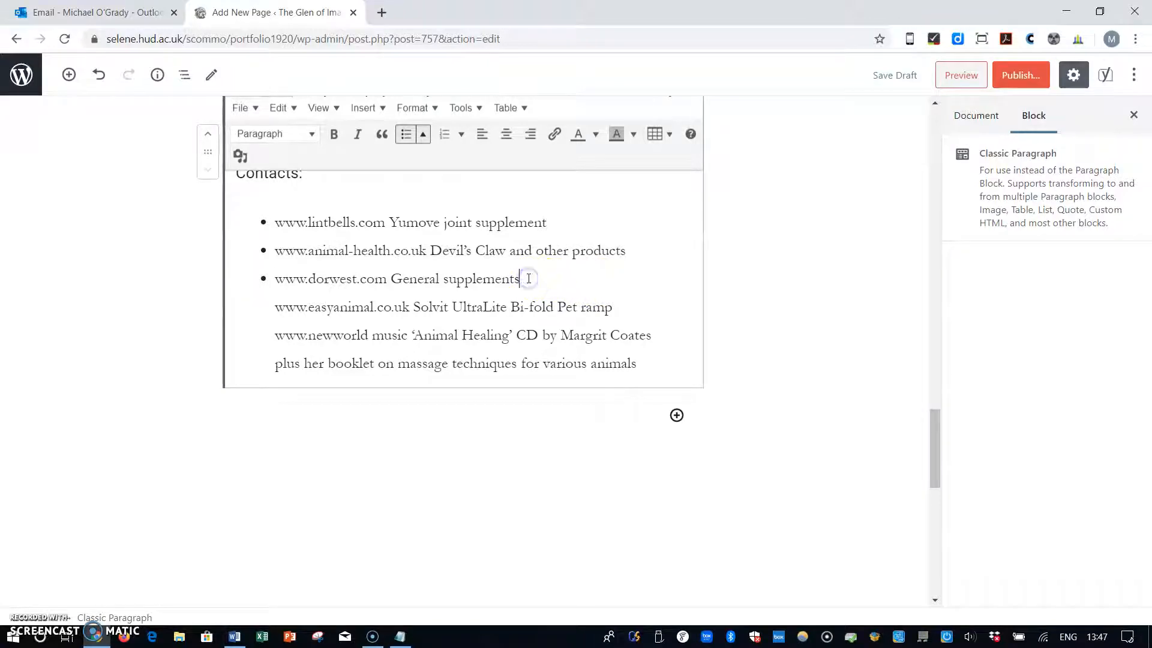
key("Delete")
key("Return")
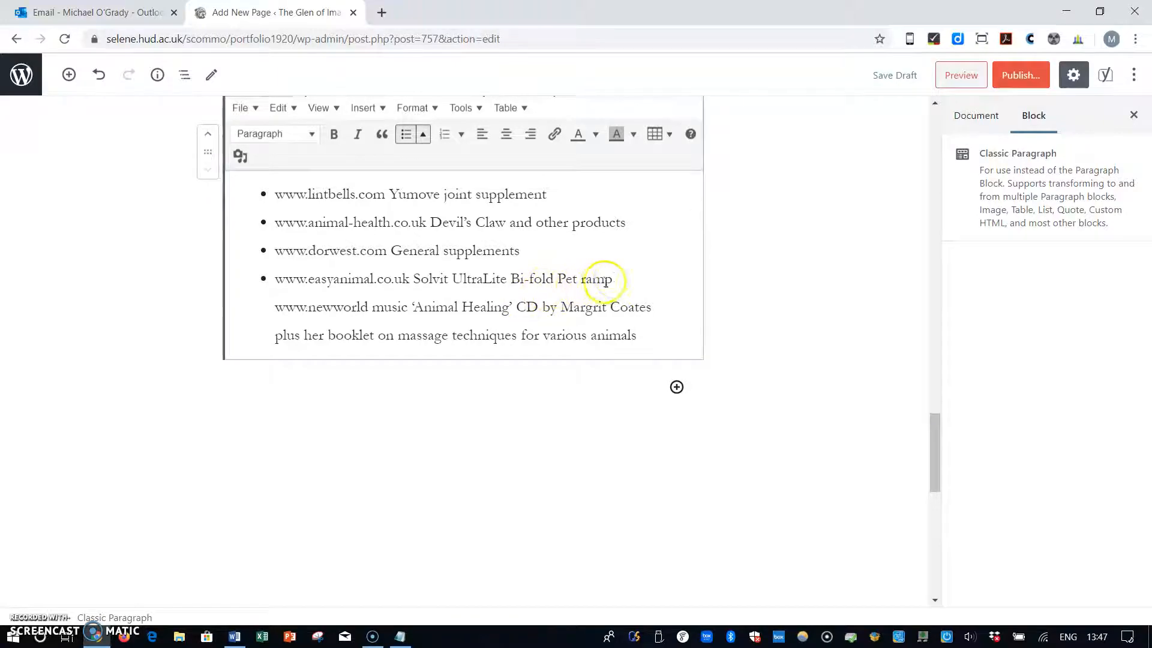
left_click(617, 277)
key("Delete")
key("Return")
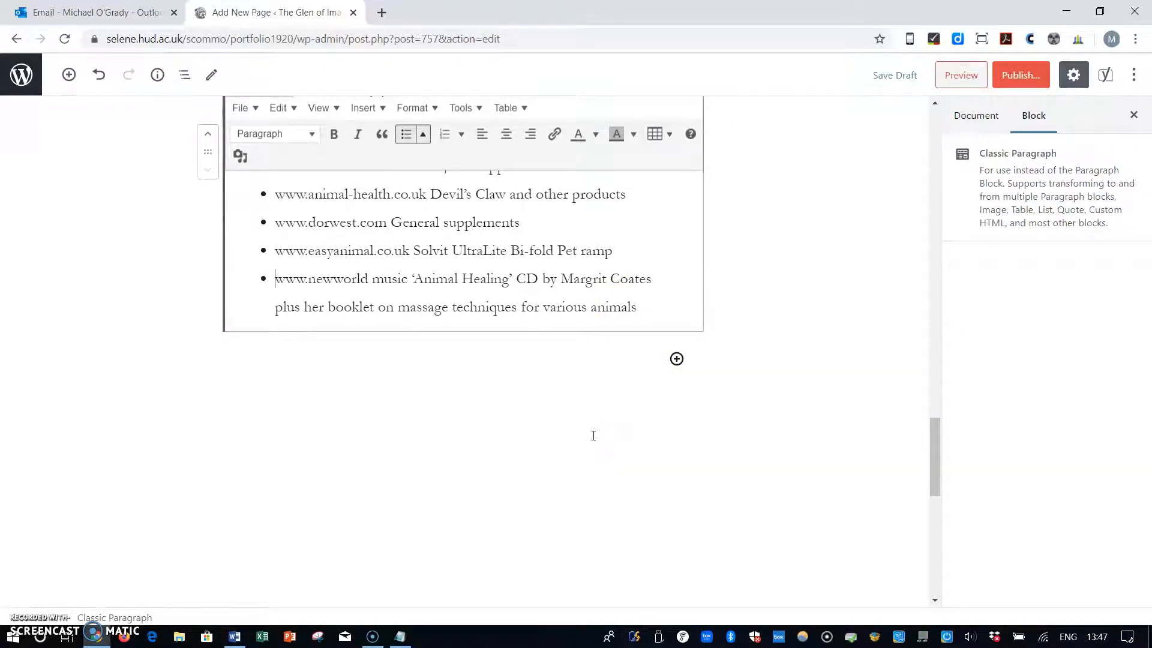
Step: Copy the remaining Notepad text, from "A search for Mc Timoney practitioners" through the author's name, and return to the WordPress page
key("alt+Tab")
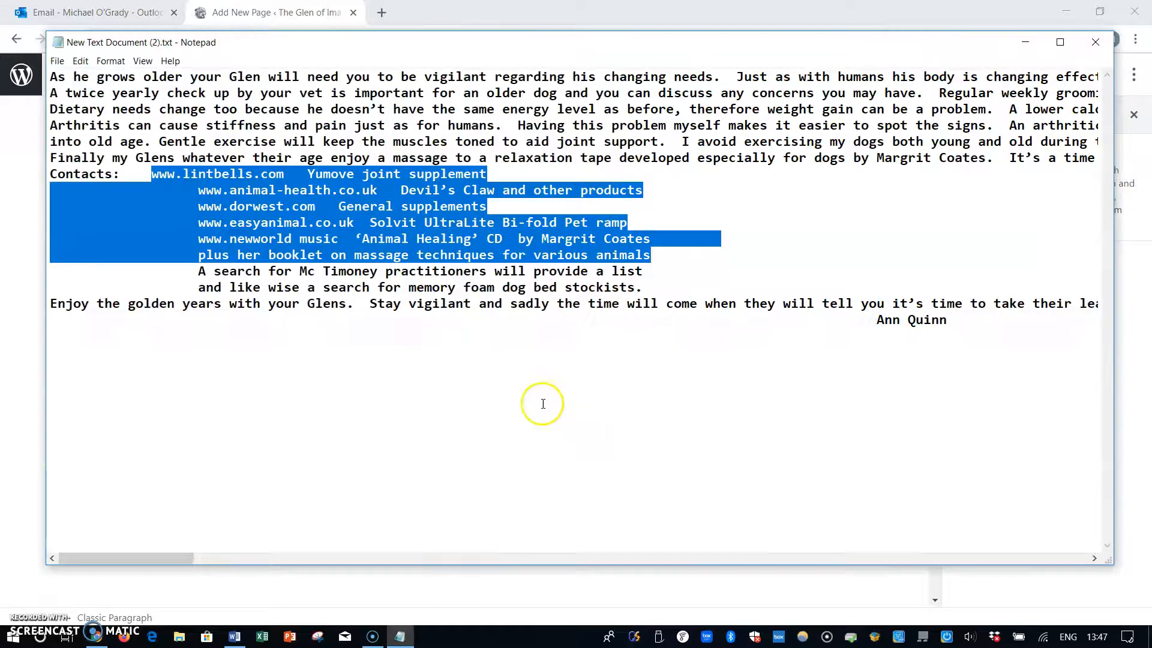
left_click_drag(200, 271, 955, 316)
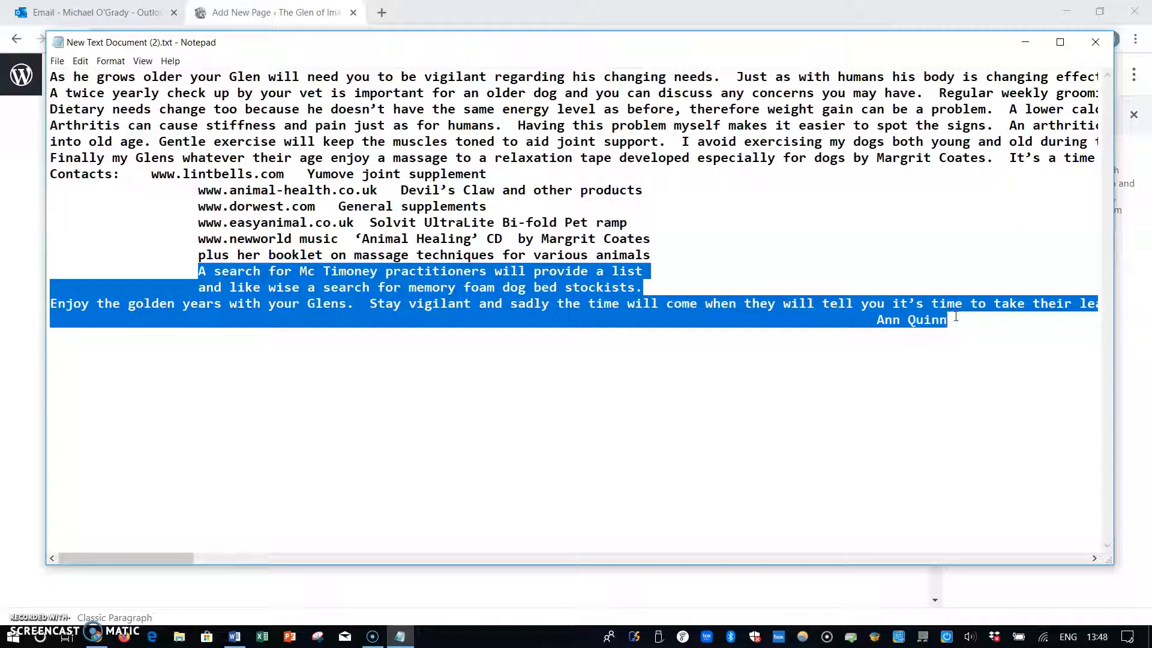
key("alt+Tab")
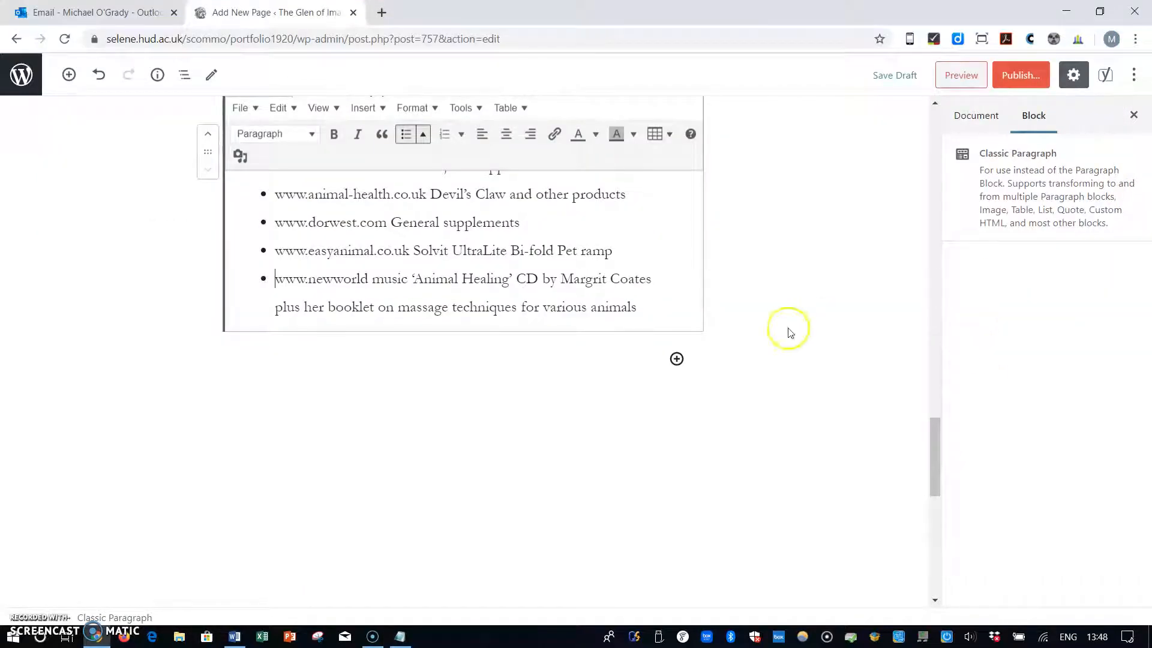
Step: End the bulleted list after "various animals" and paste the copied closing text as normal text below it
left_click(646, 309)
key("Return")
key("Return")
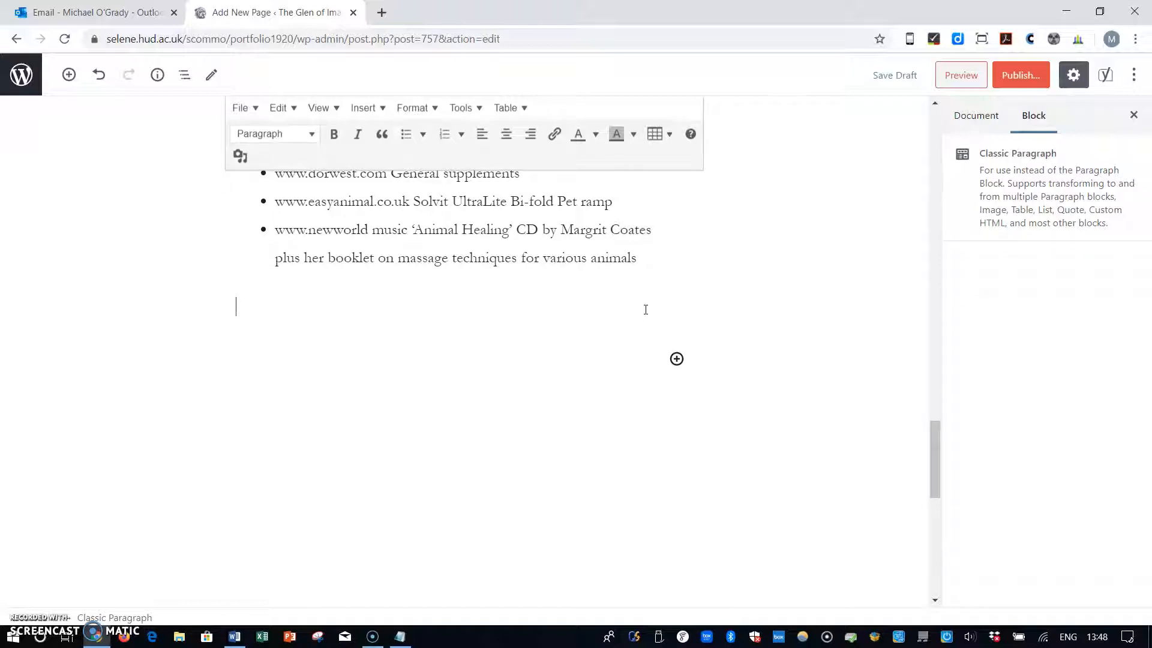
key("ctrl+v")
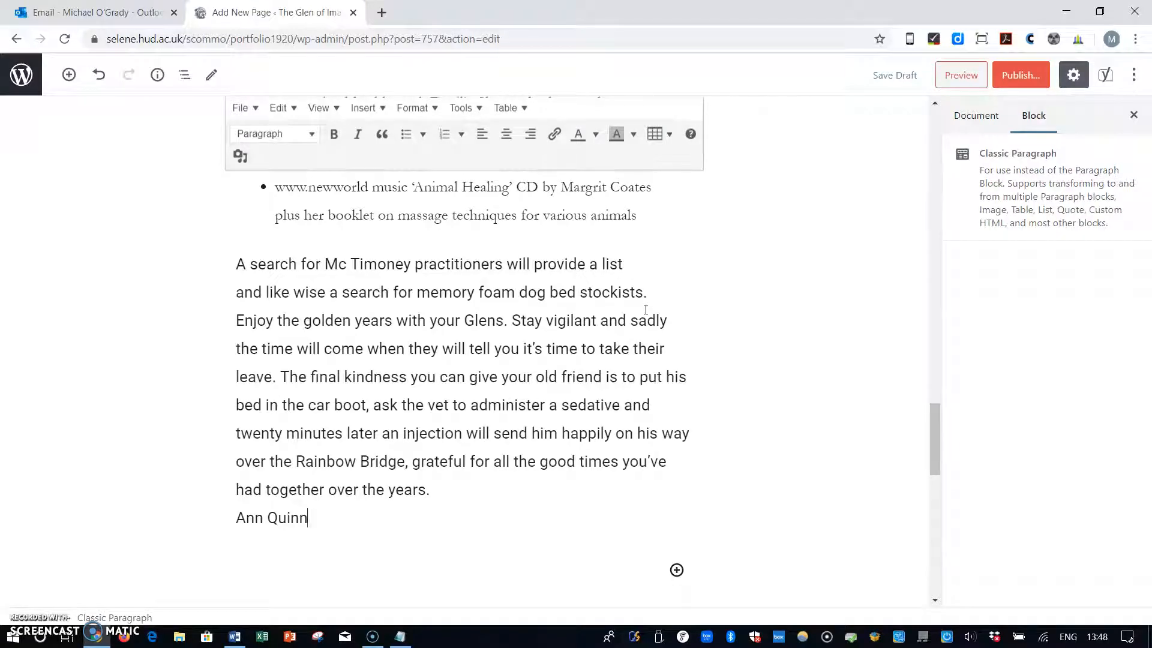
Step: Make the author's name on the last line of the article bold
key("ctrl+shift+Left")
key("ctrl+shift+Left")
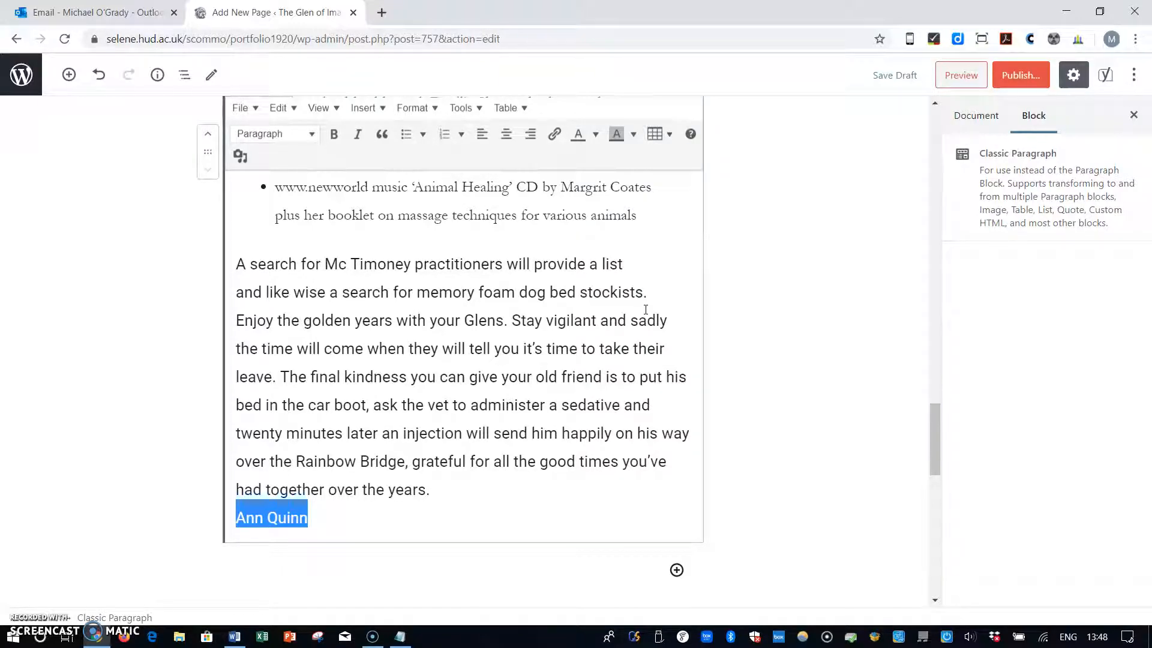
left_click(336, 134)
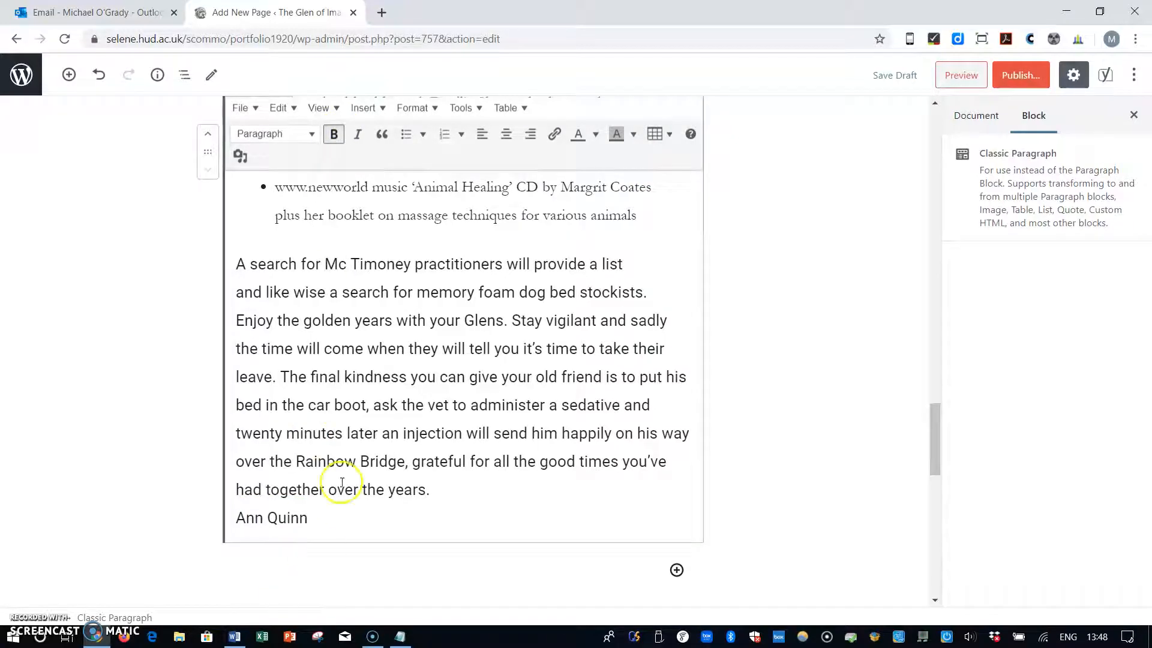
left_click_drag(309, 517, 239, 516)
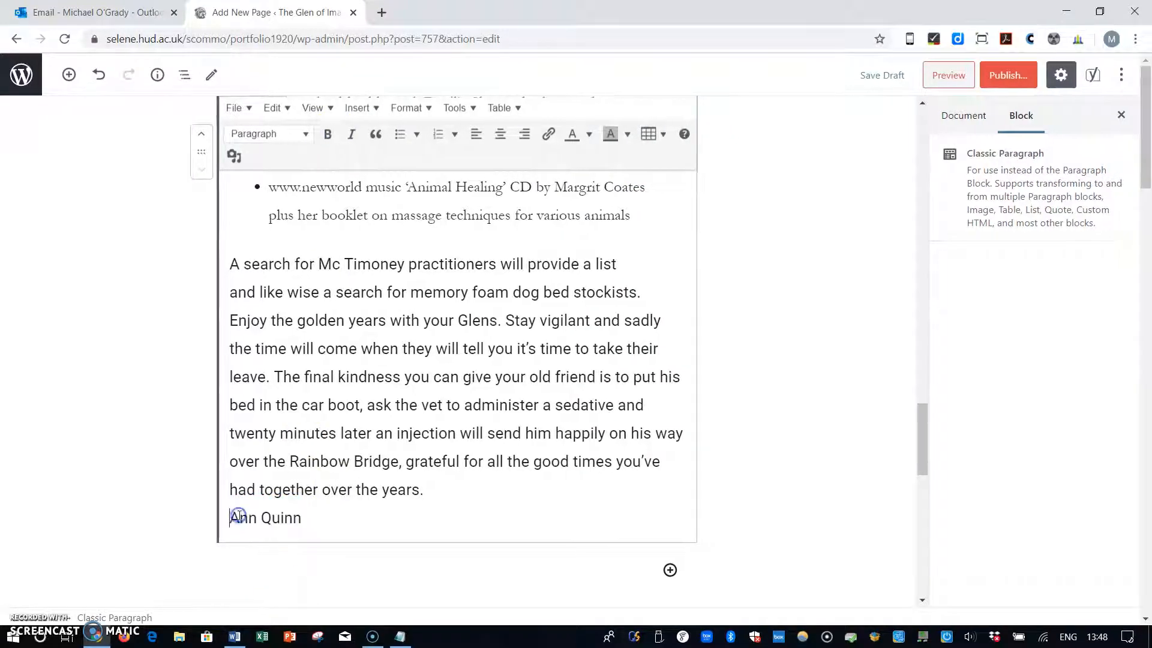
right_click(312, 517)
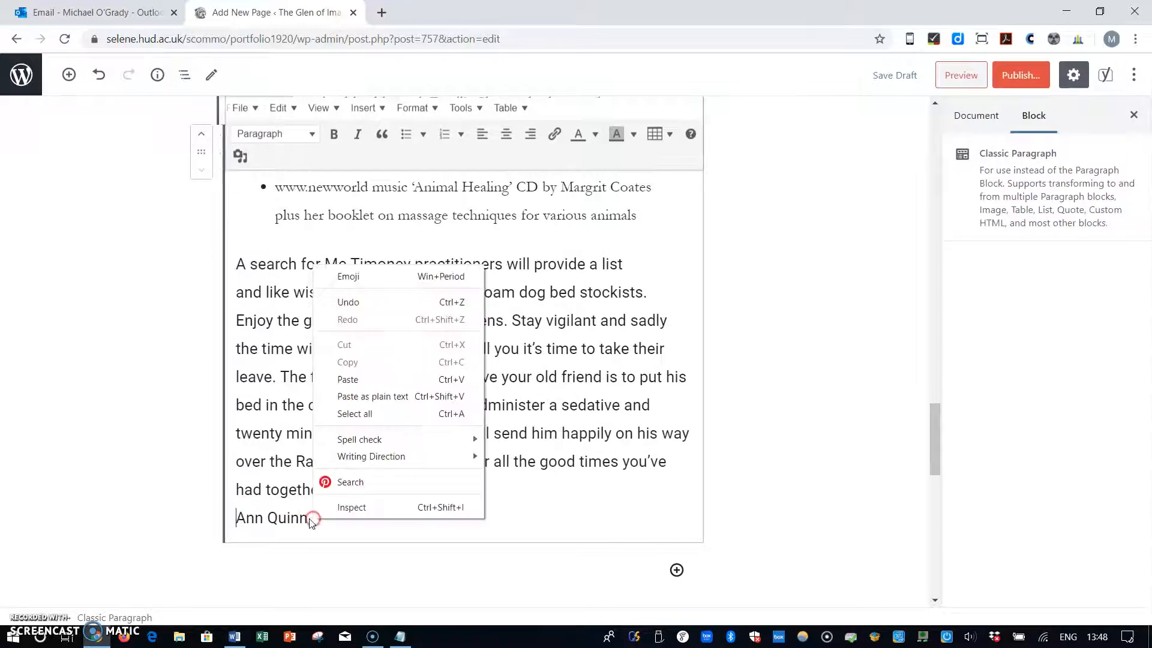
left_click(300, 520)
triple_click(299, 519)
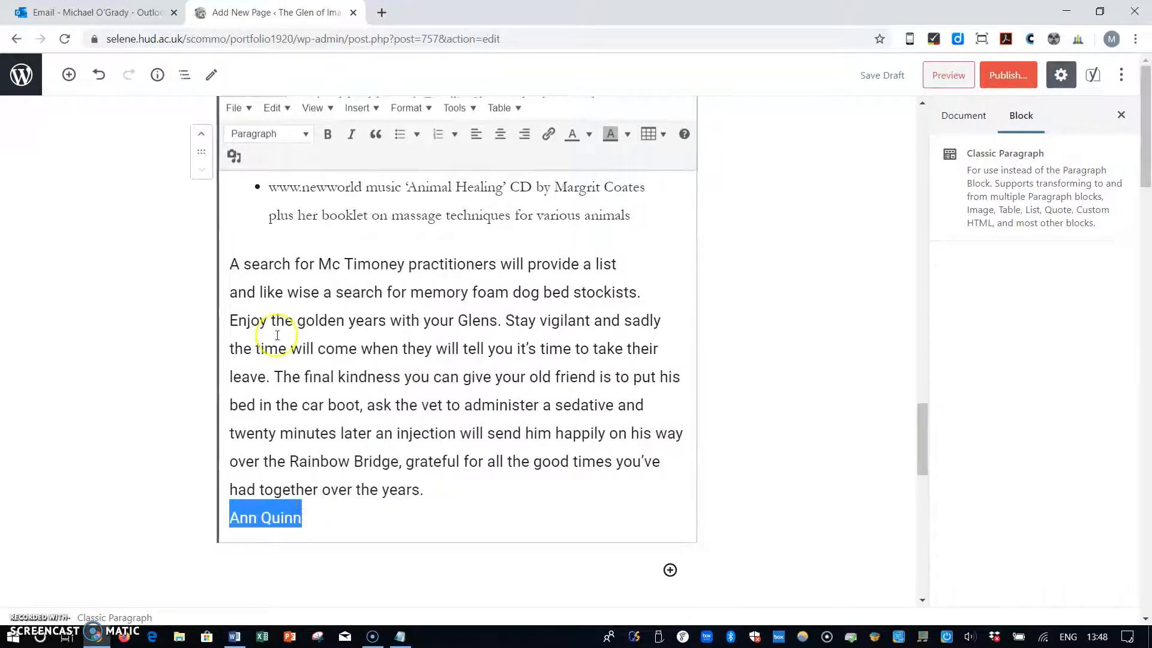
left_click(328, 135)
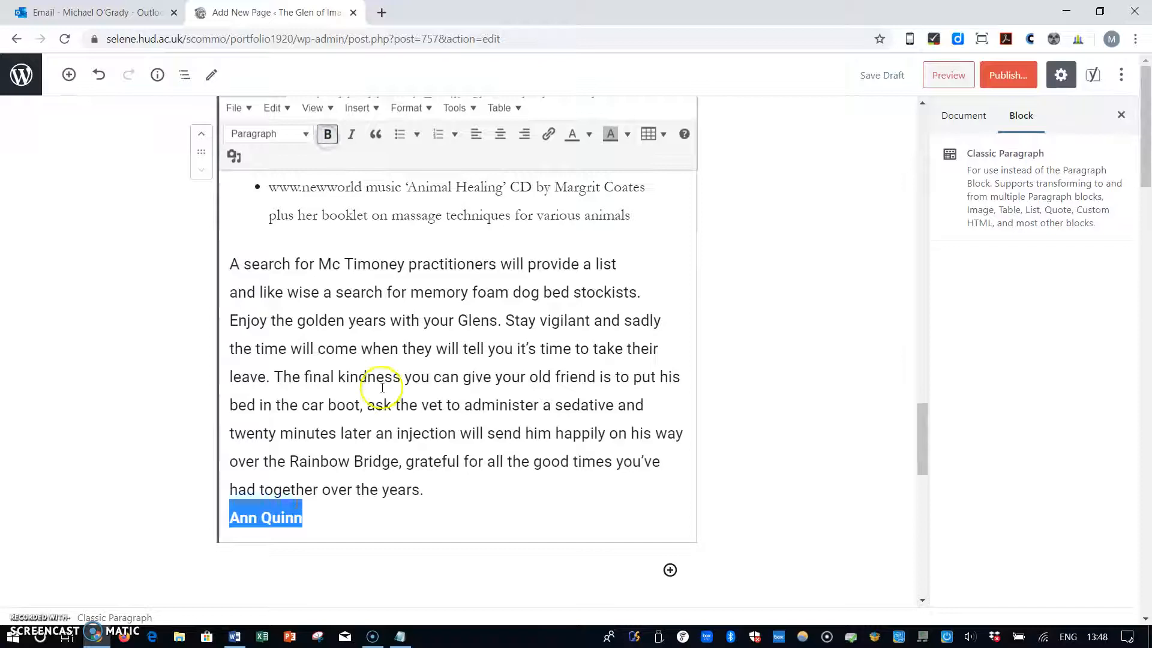
left_click(387, 457)
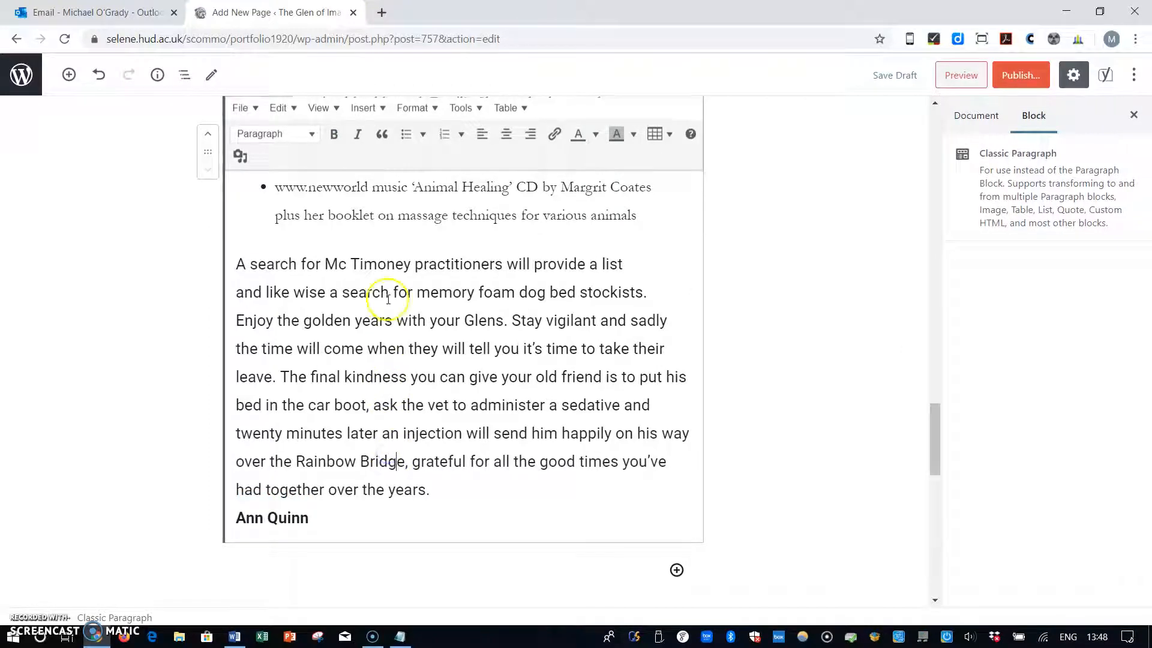
Step: Make "Mc Timoney practitioners" bold in the paragraph below the contacts list
left_click_drag(327, 264, 502, 268)
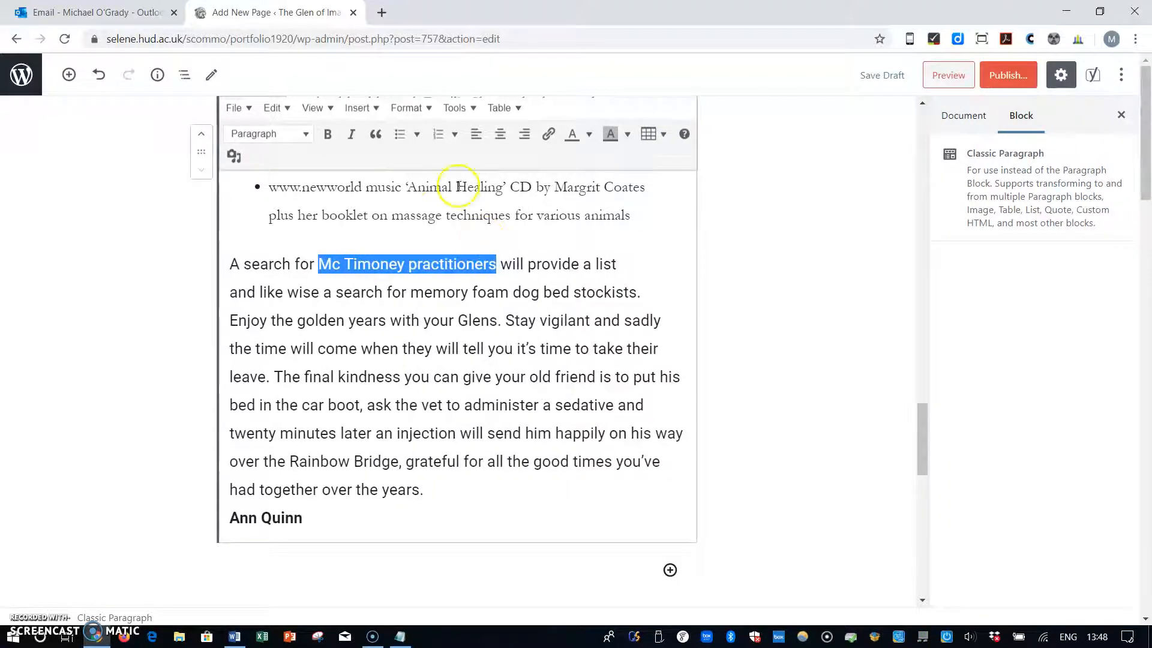
left_click(328, 135)
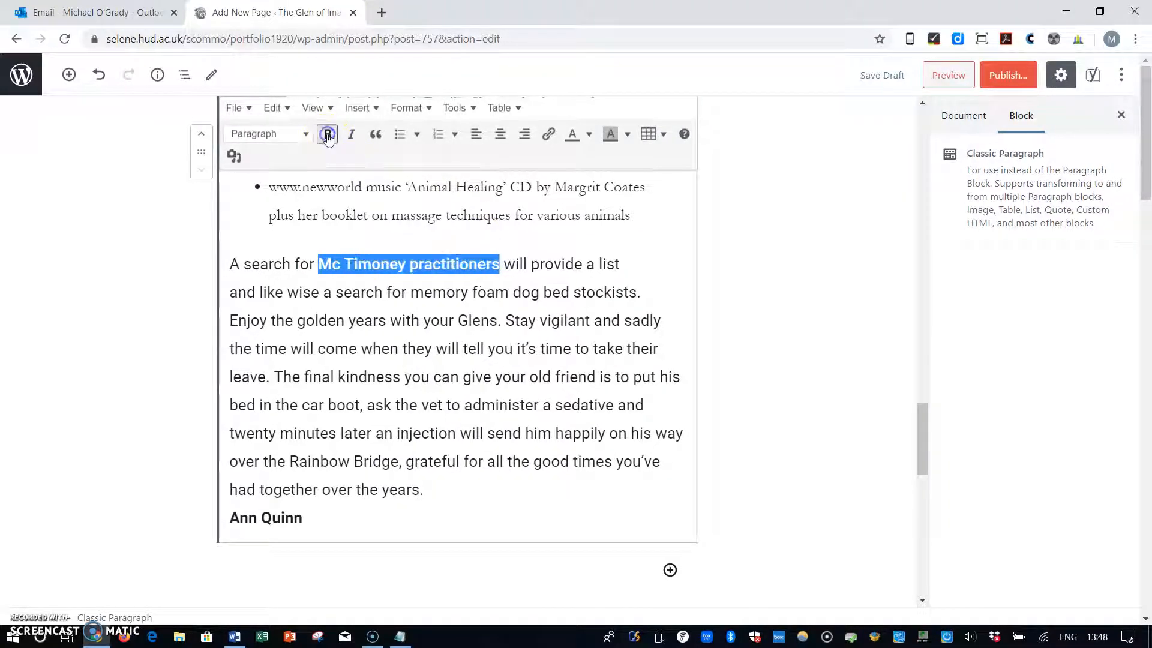
scroll(456, 360, "up", 2)
scroll(456, 360, "up", 6)
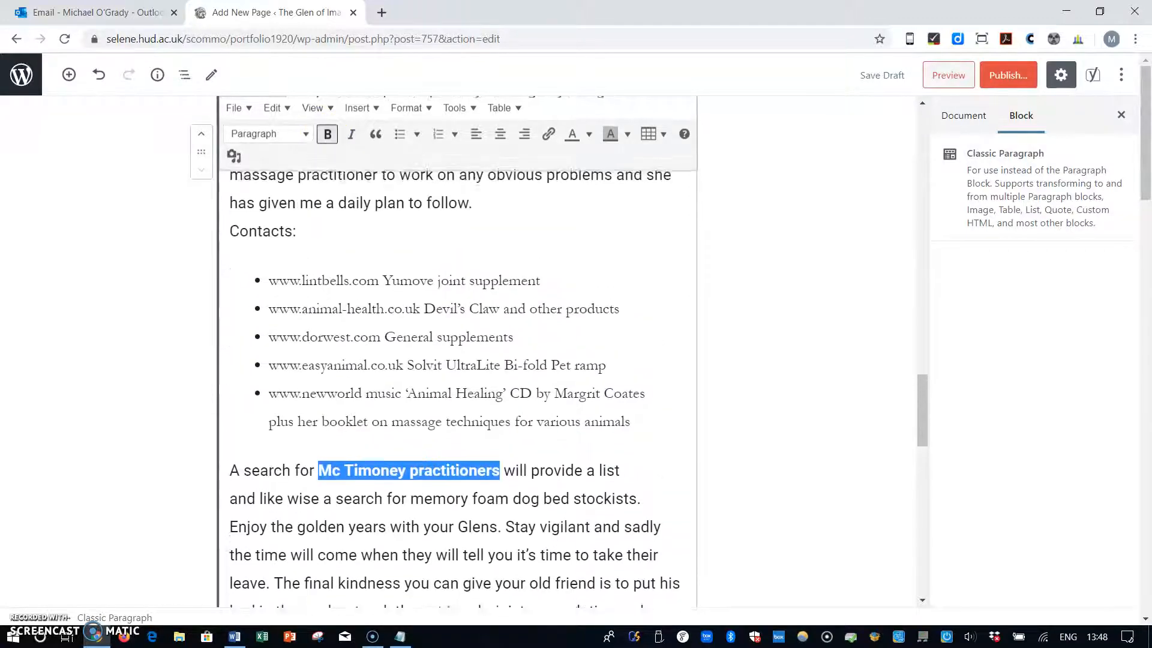
scroll(456, 360, "up", 4)
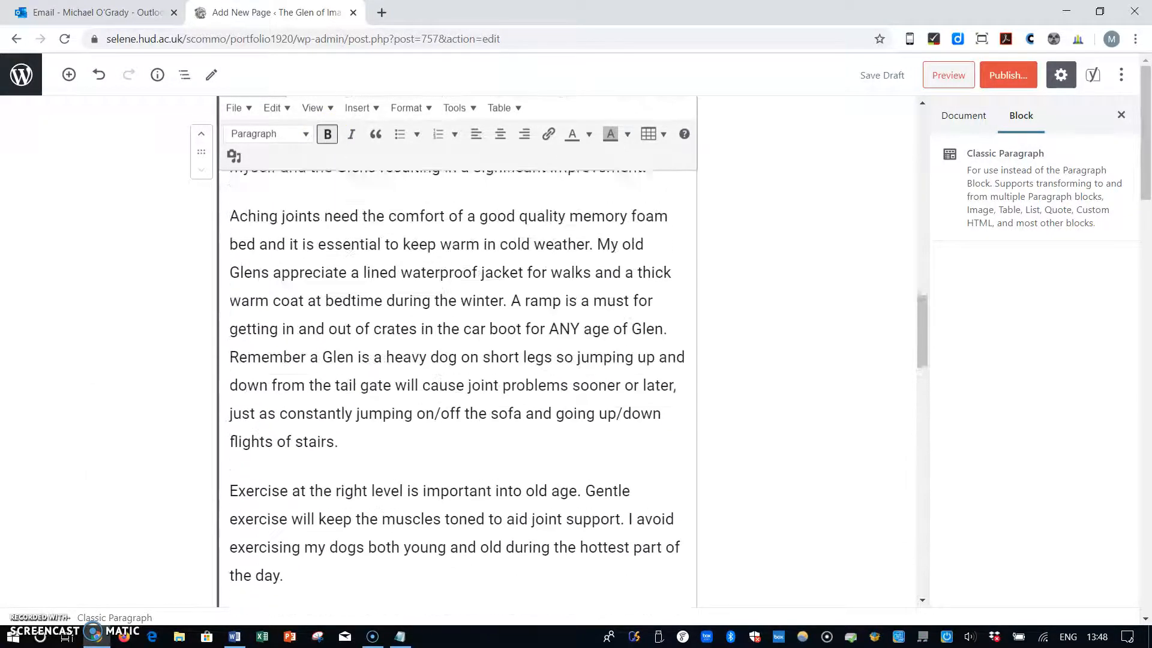
Step: Publish the Senior Glens page and check the article's layout on the live page down to the closing text
left_click(1013, 77)
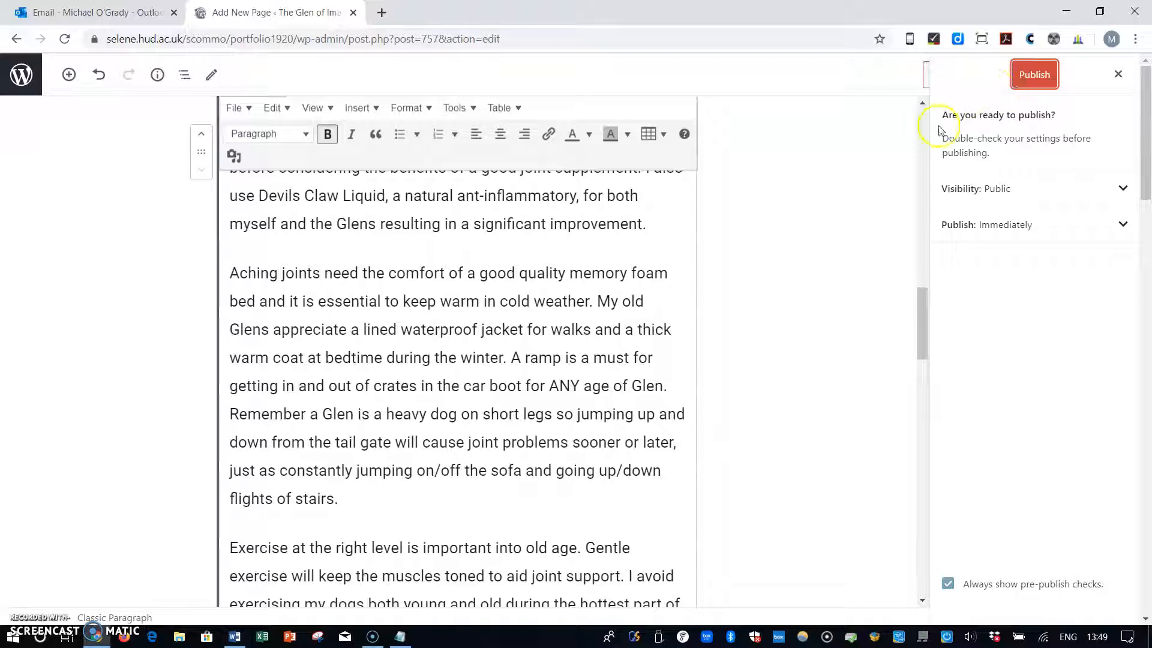
left_click(1032, 79)
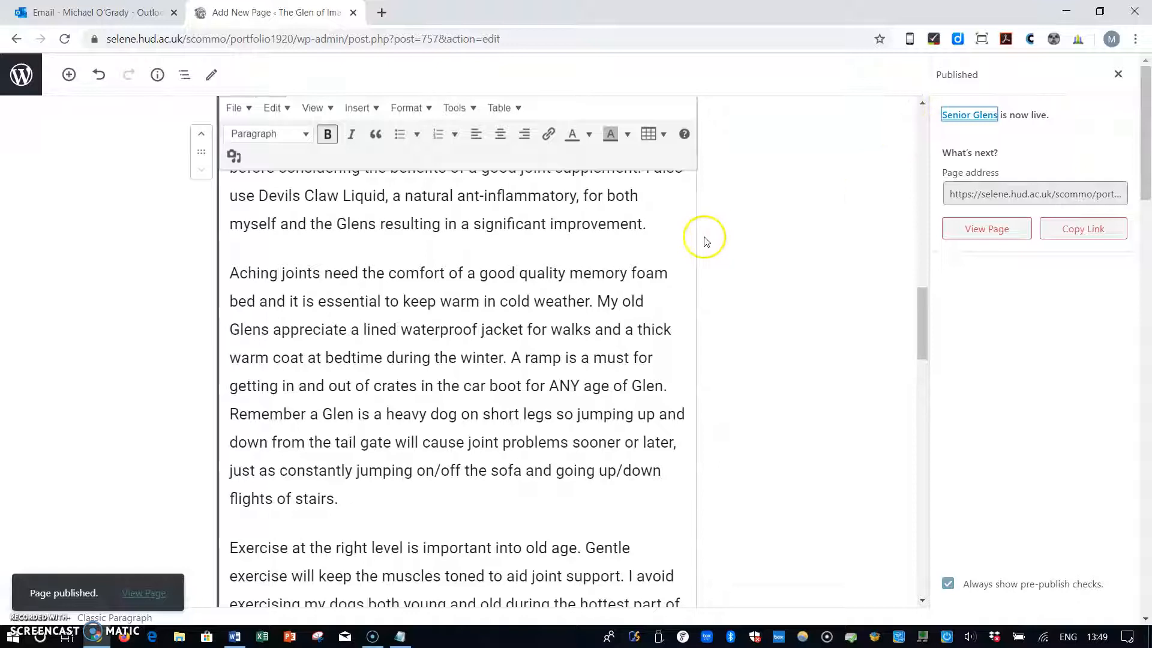
left_click(147, 595)
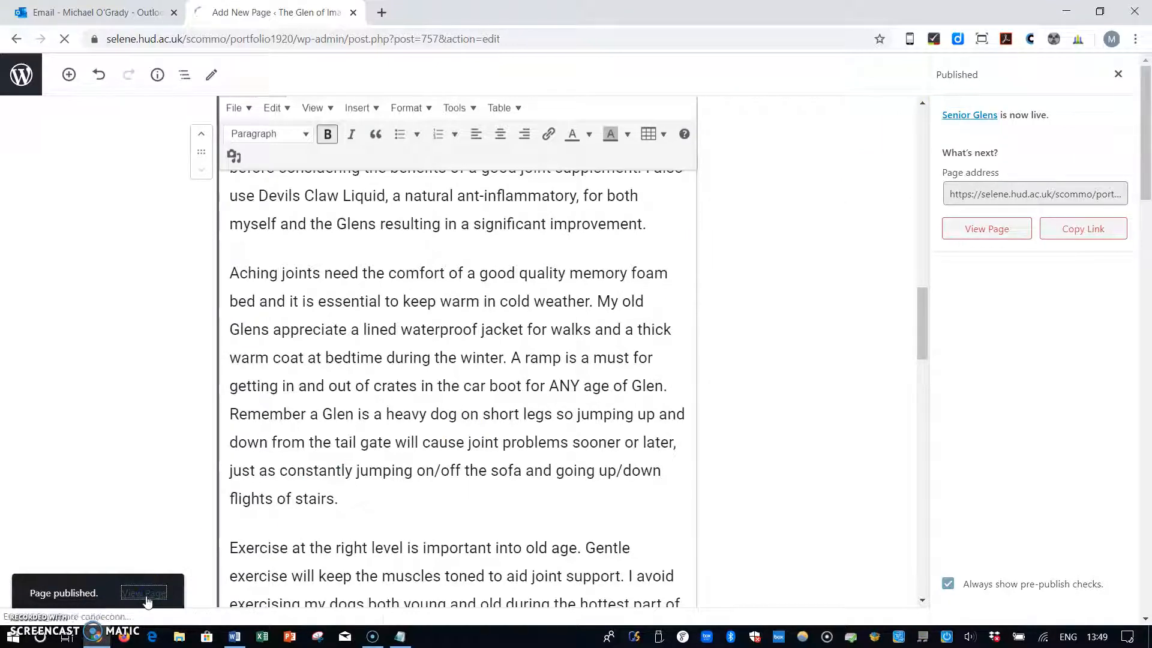
scroll(147, 601, "down", 2)
scroll(714, 350, "down", 10)
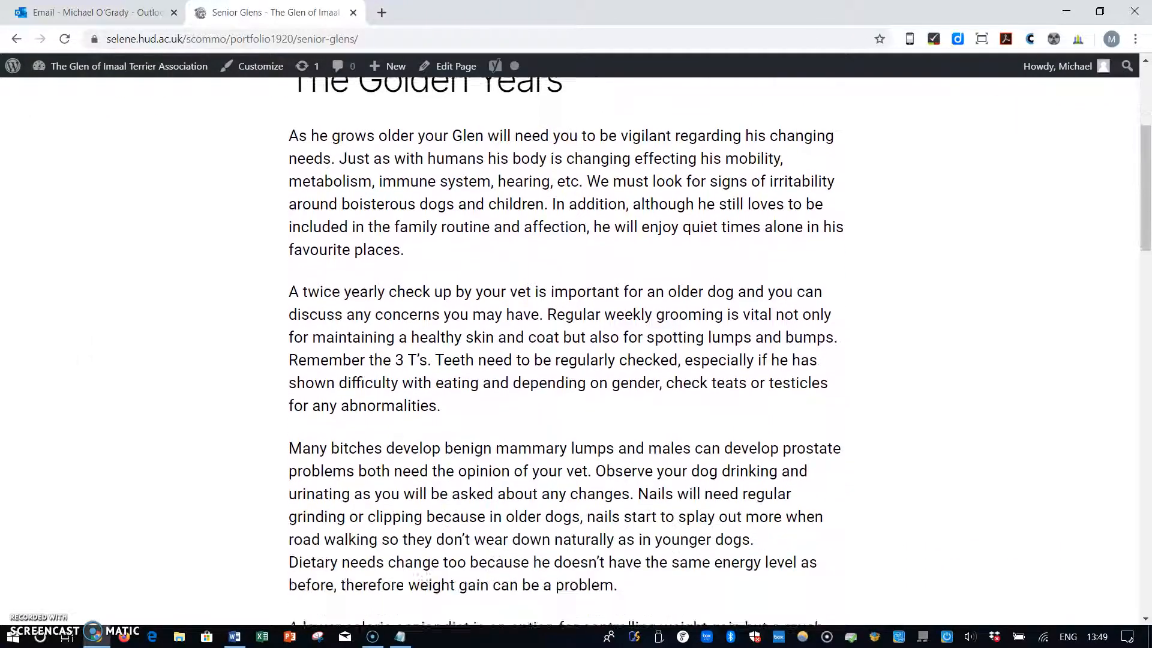
scroll(714, 350, "down", 10)
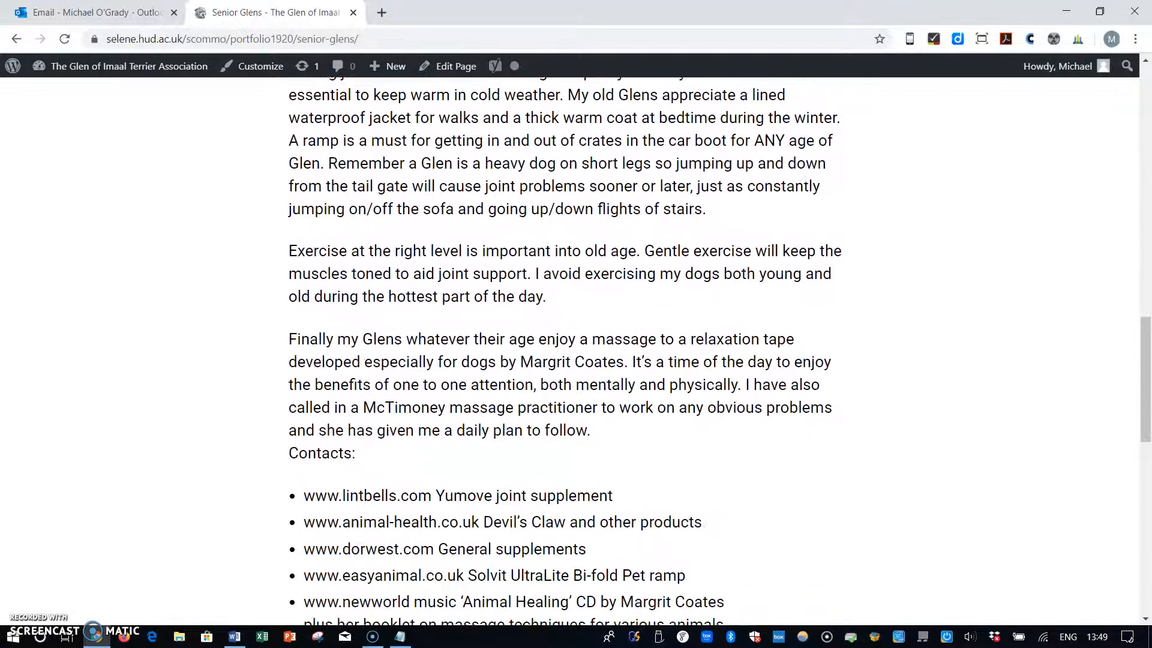
scroll(144, 593, "up", 1)
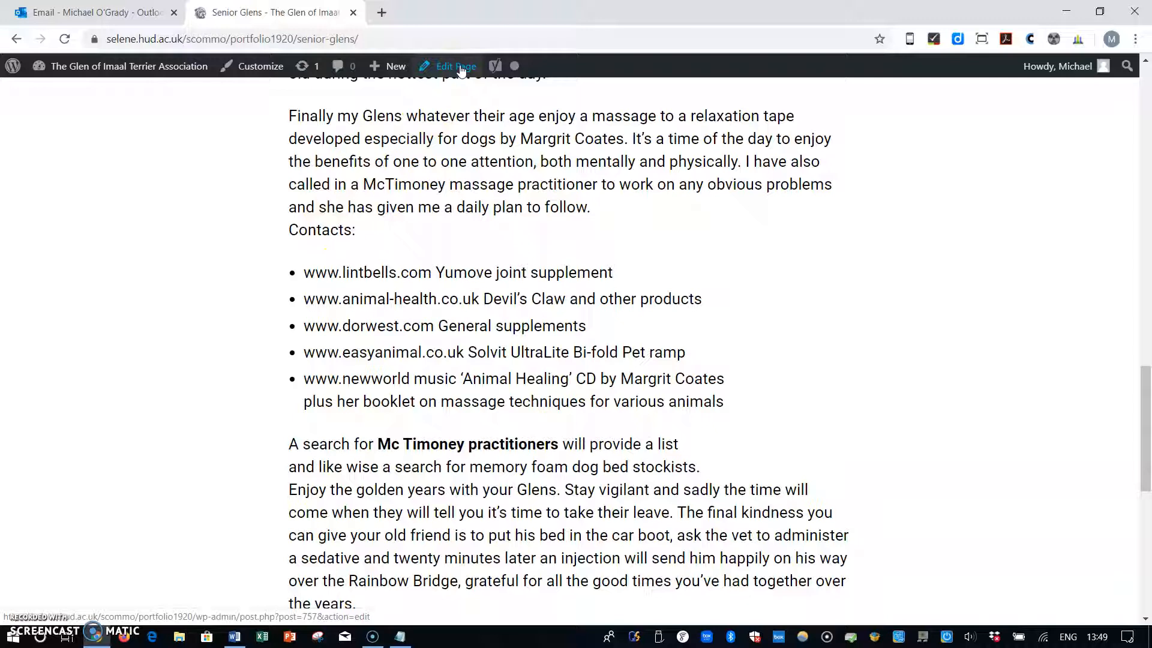
Step: Reopen the page for editing and split "Contacts:" into its own paragraph after "a daily plan to follow."
left_click(461, 70)
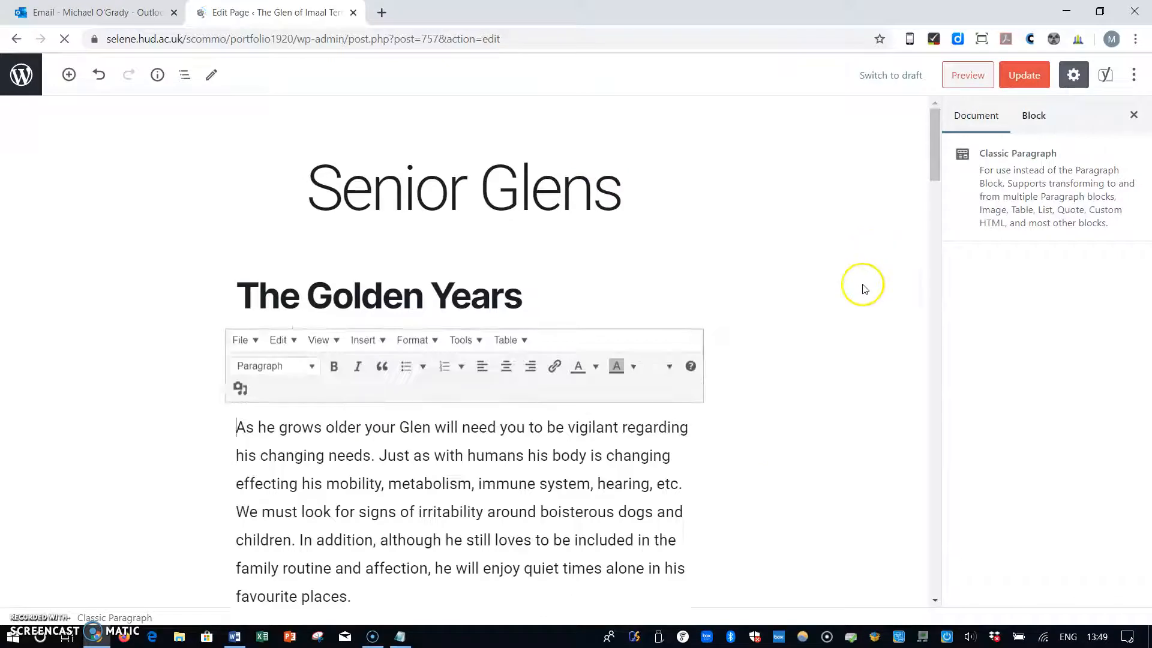
scroll(864, 289, "down", 15)
scroll(837, 327, "down", 15)
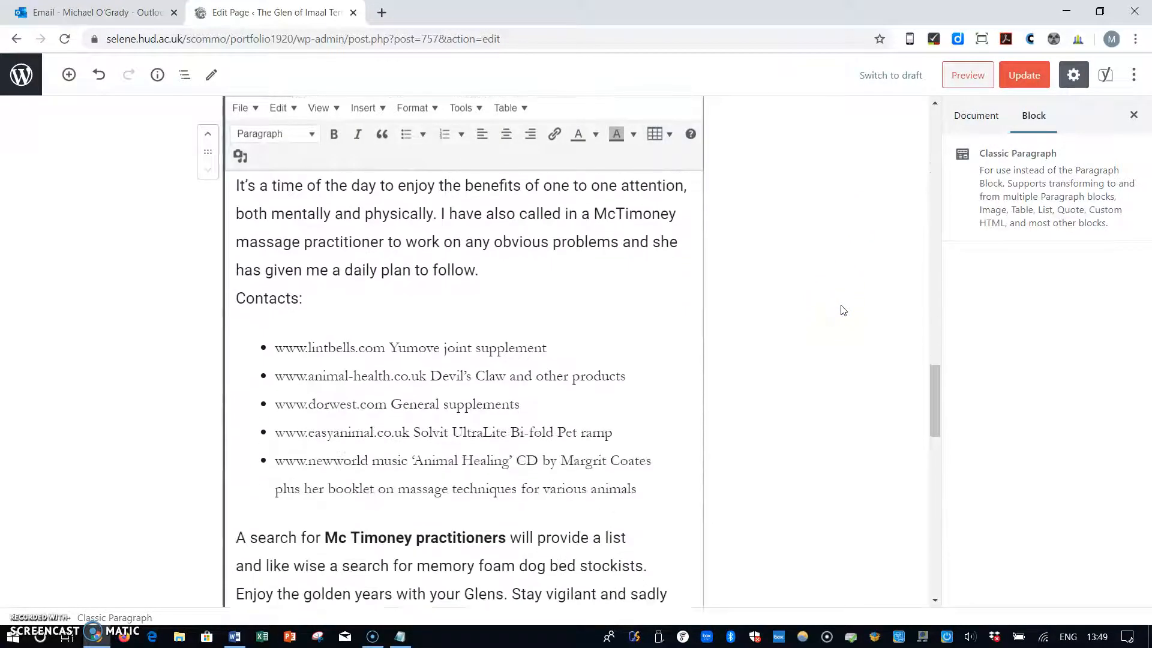
left_click(489, 256)
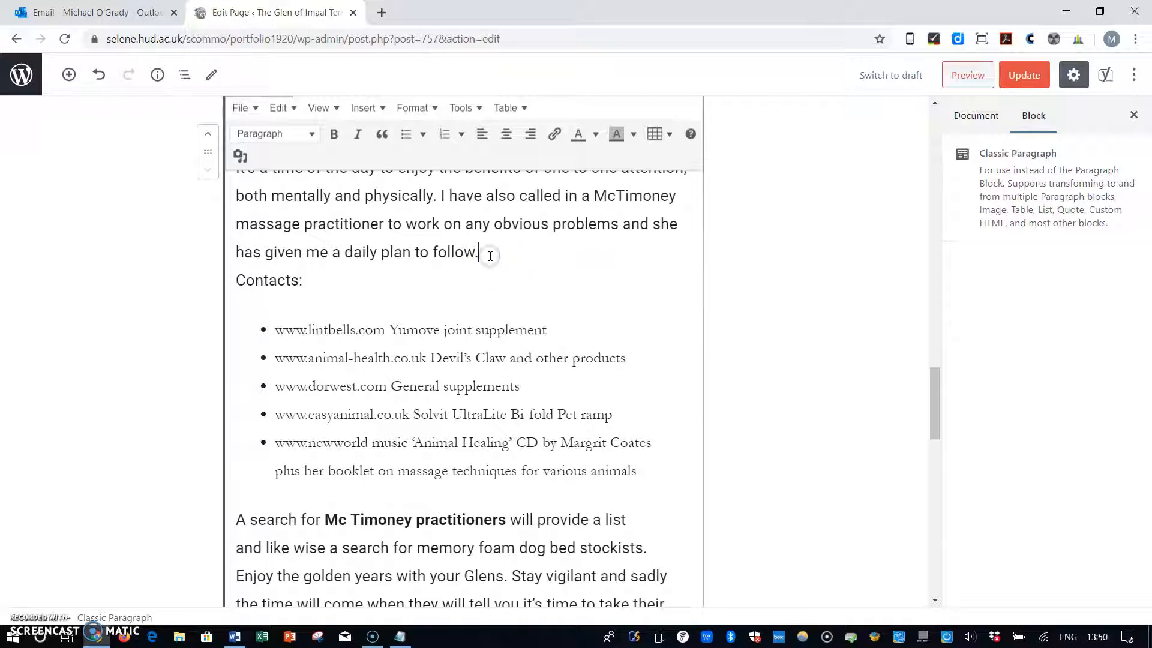
key("Return")
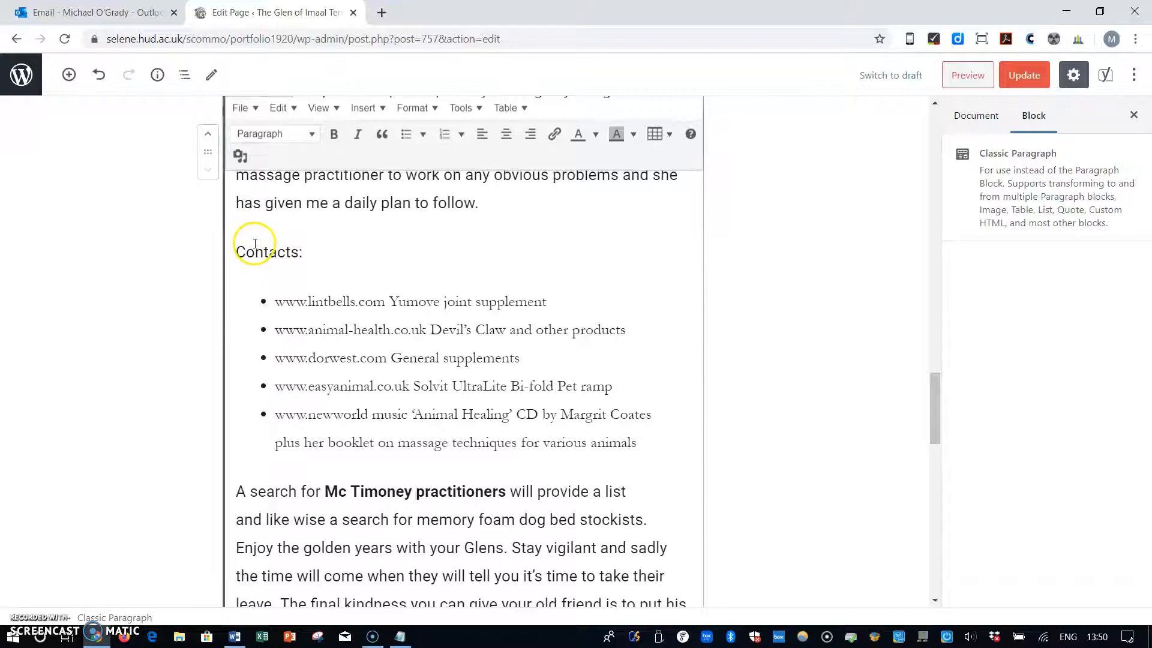
Step: Replace the line break before the author's name at the article's end with a paragraph break
scroll(255, 243, "down", 5)
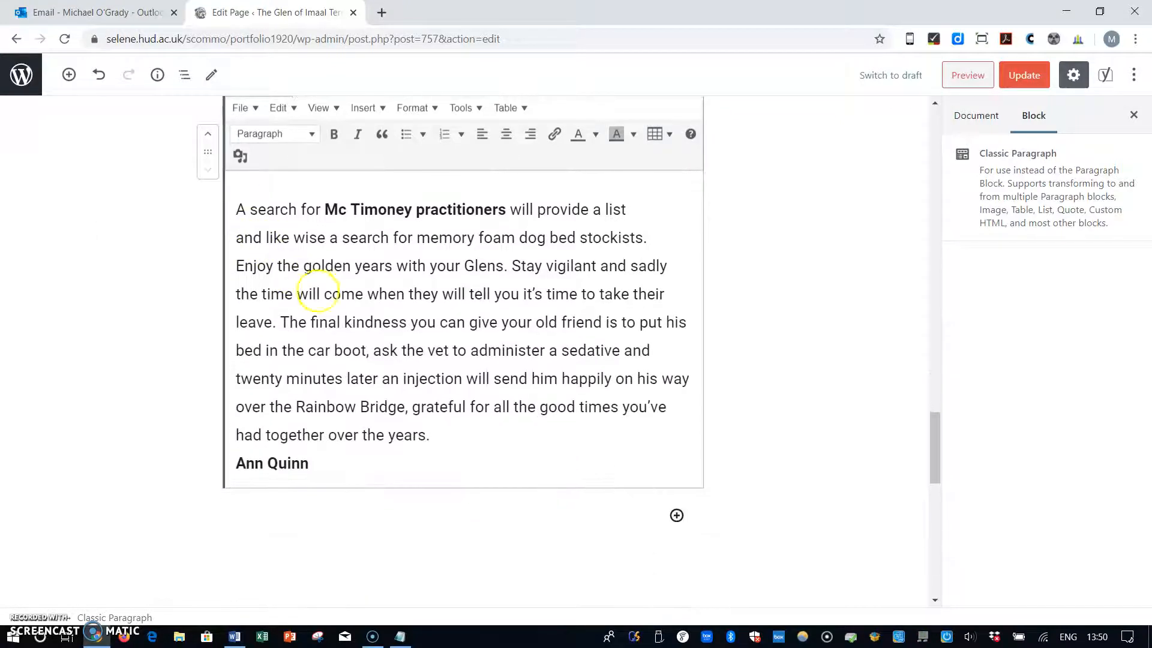
left_click(445, 434)
key("Delete")
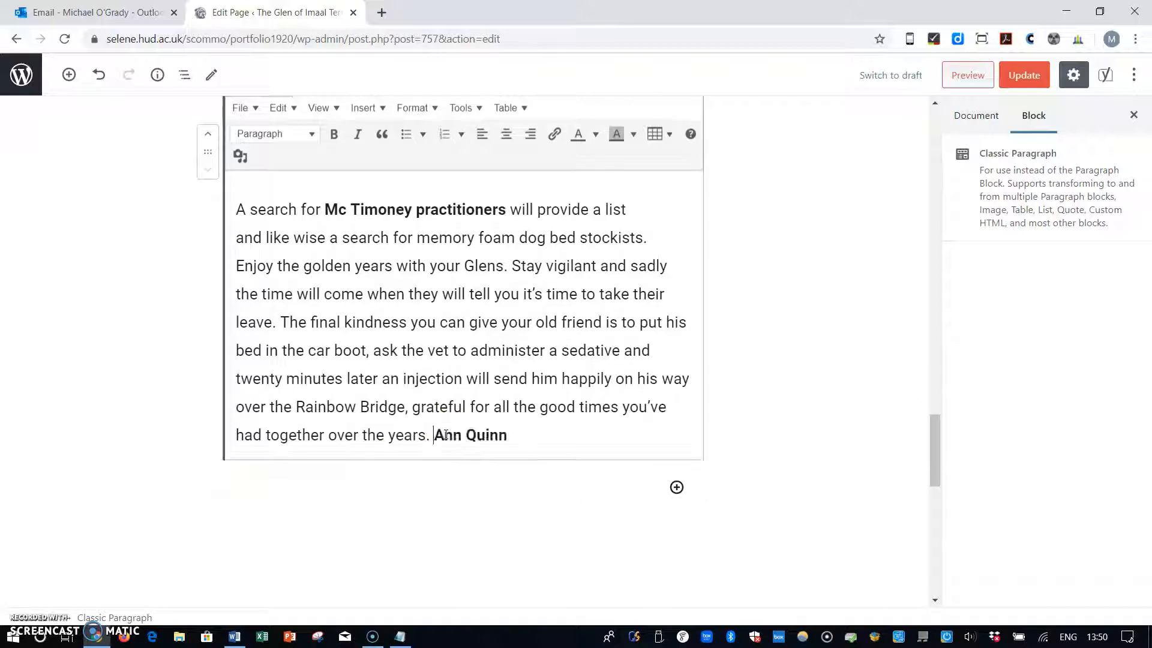
key("Return")
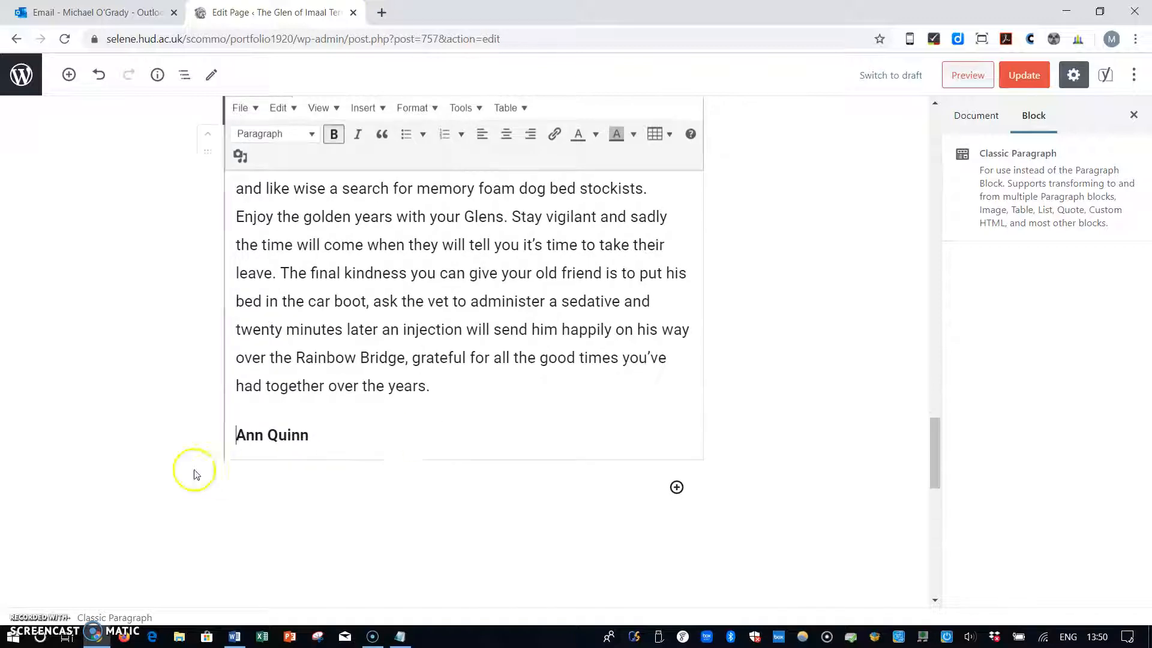
Step: Set wheatenGlen.jpeg from the media library as the page's featured image and update the page
left_click(1039, 122)
left_click(978, 117)
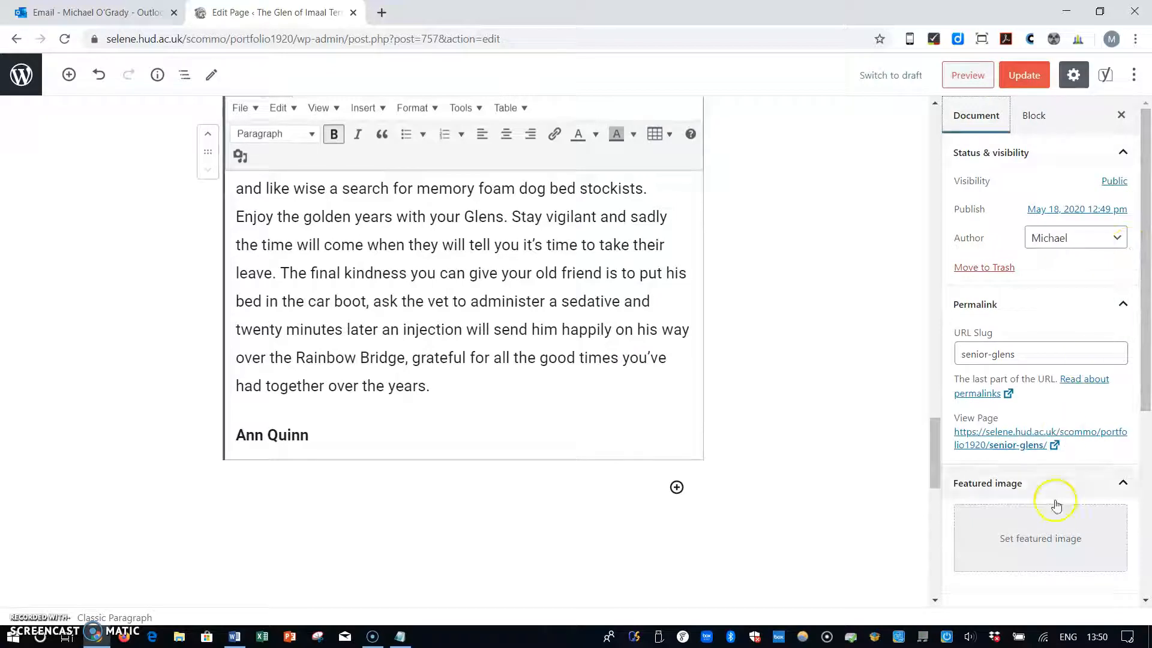
left_click(1036, 537)
left_click_drag(1148, 381, 1146, 558)
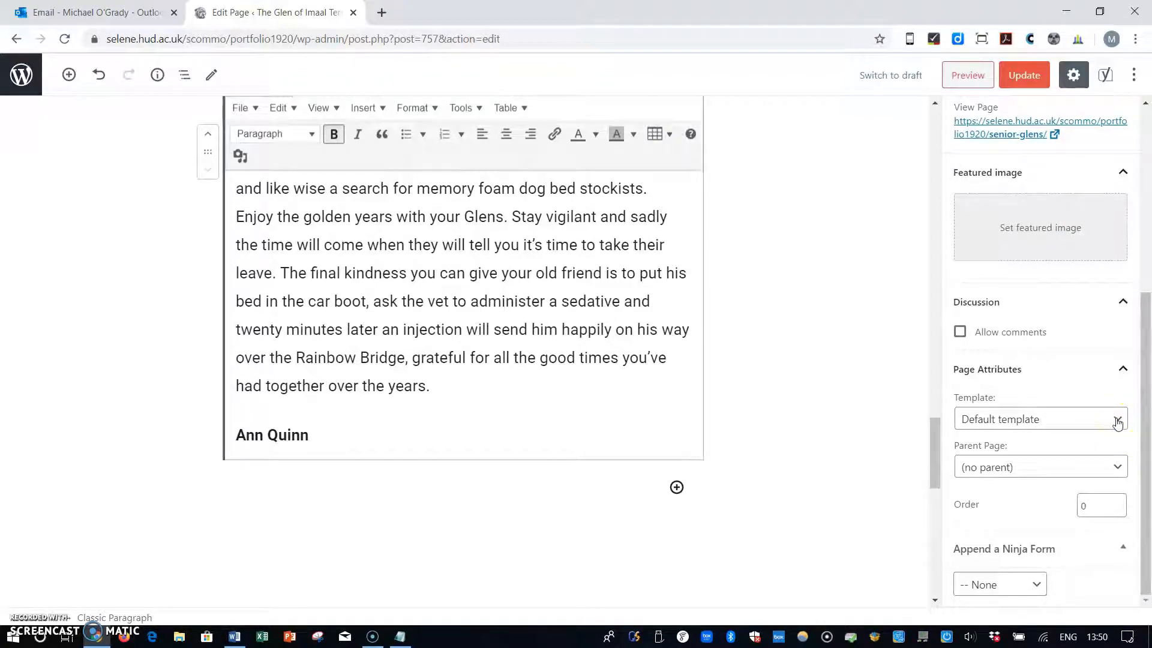
left_click(1070, 228)
left_click(1057, 240)
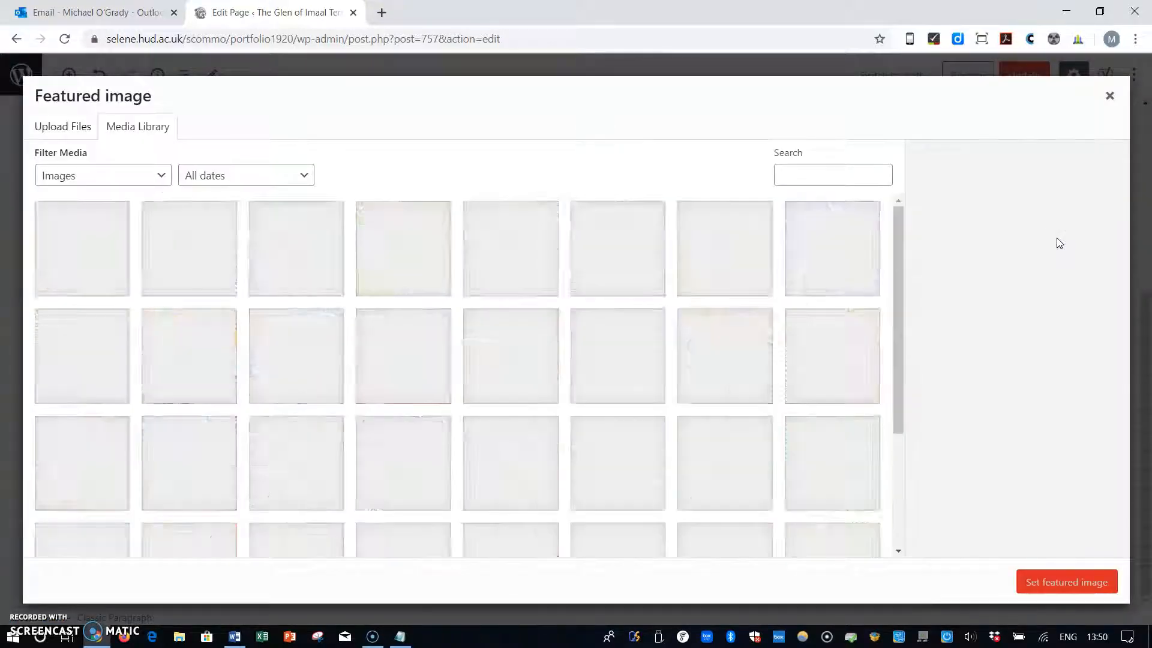
left_click_drag(899, 310, 892, 533)
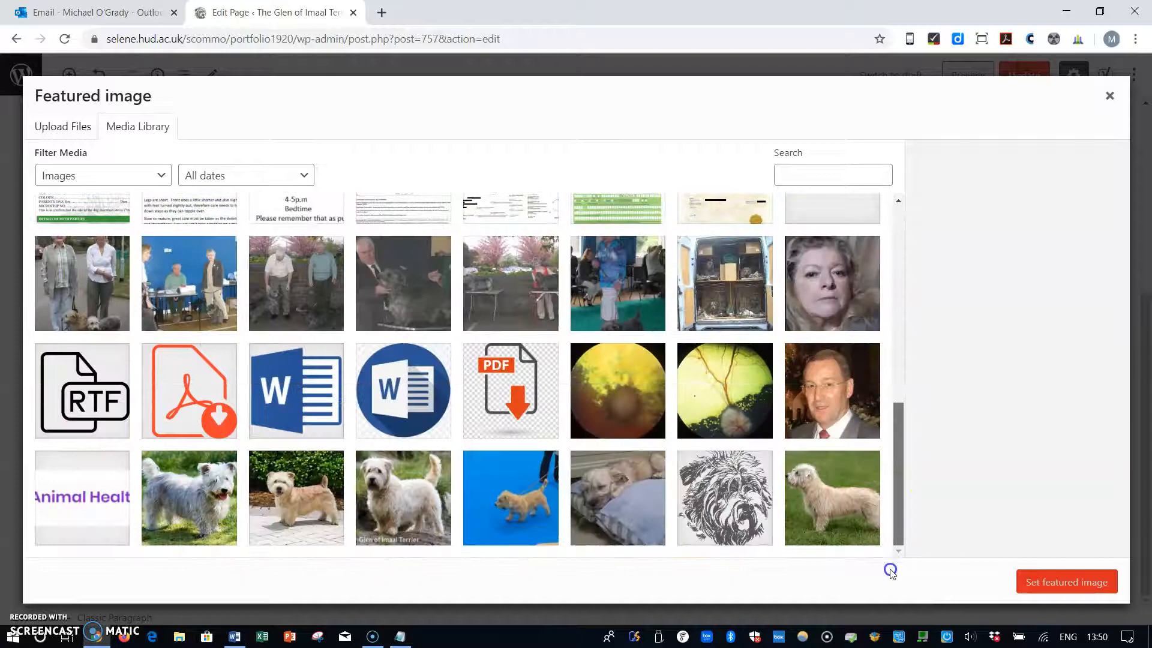
left_click(825, 485)
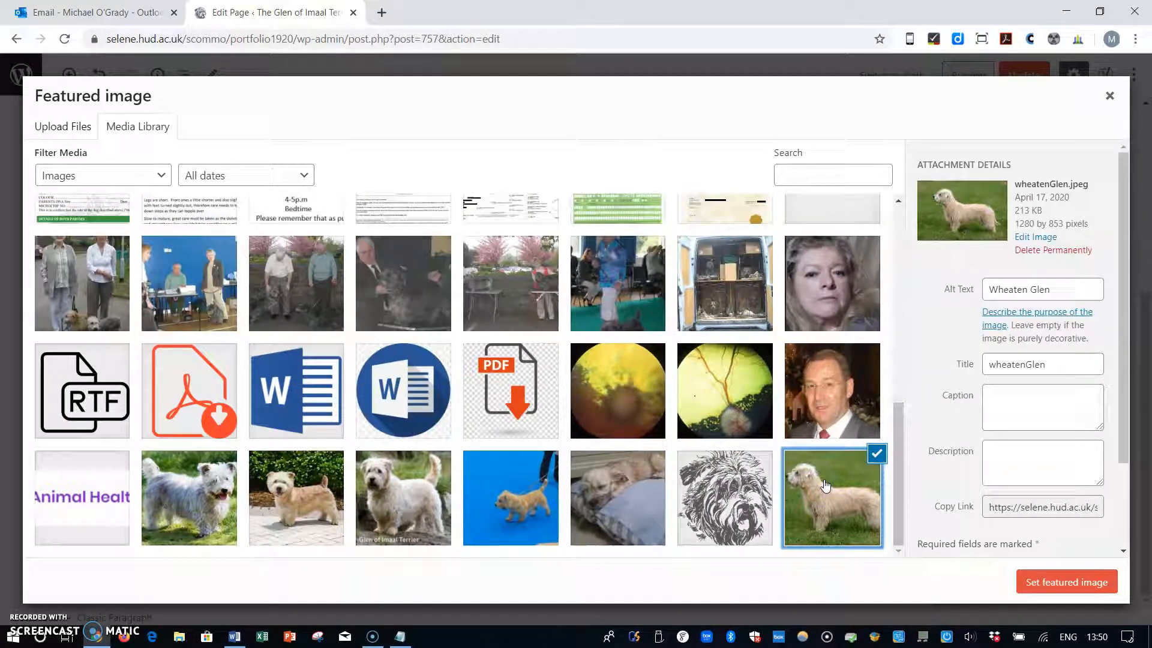
left_click(1001, 438)
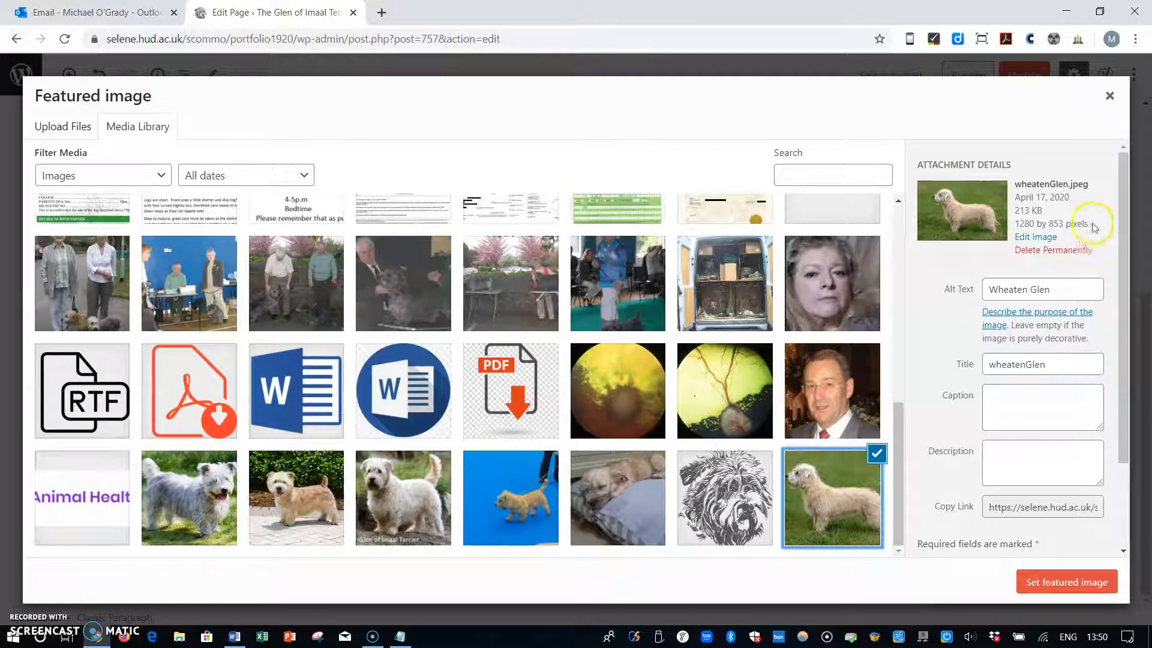
left_click_drag(1016, 224, 1021, 223)
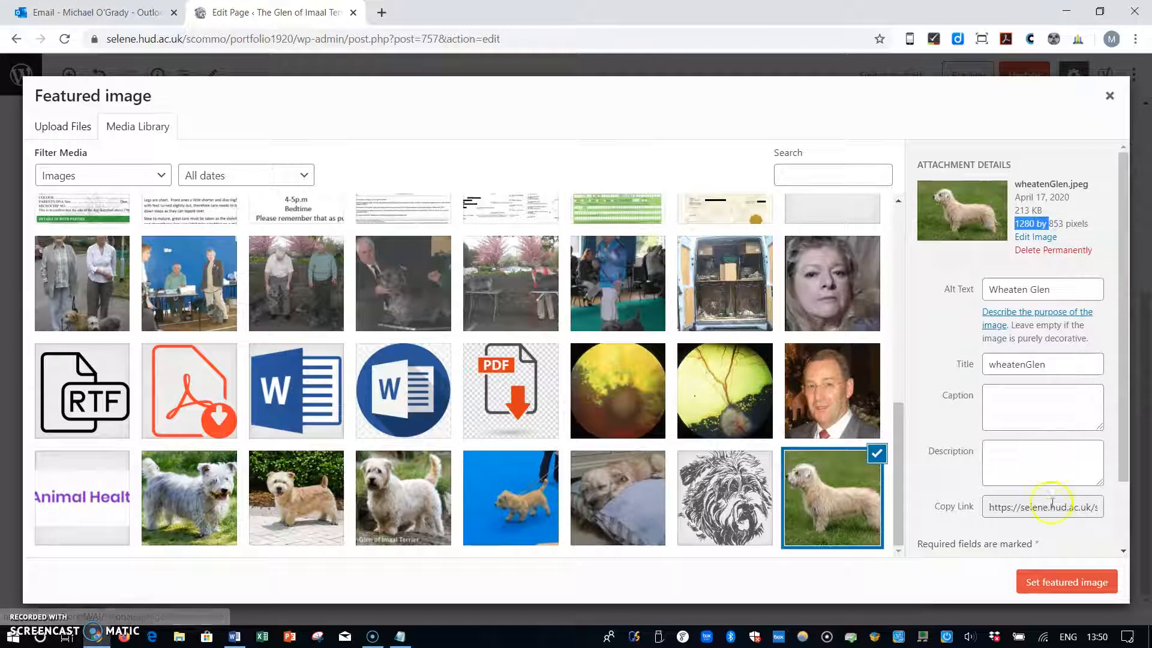
left_click(1064, 581)
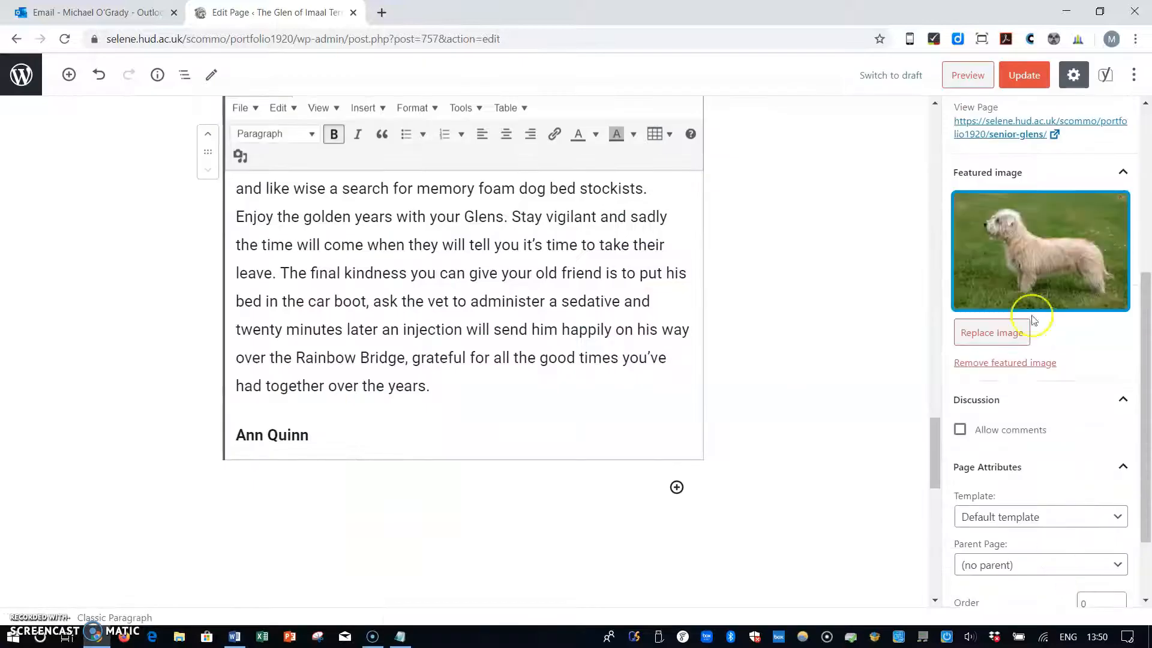
left_click(1022, 81)
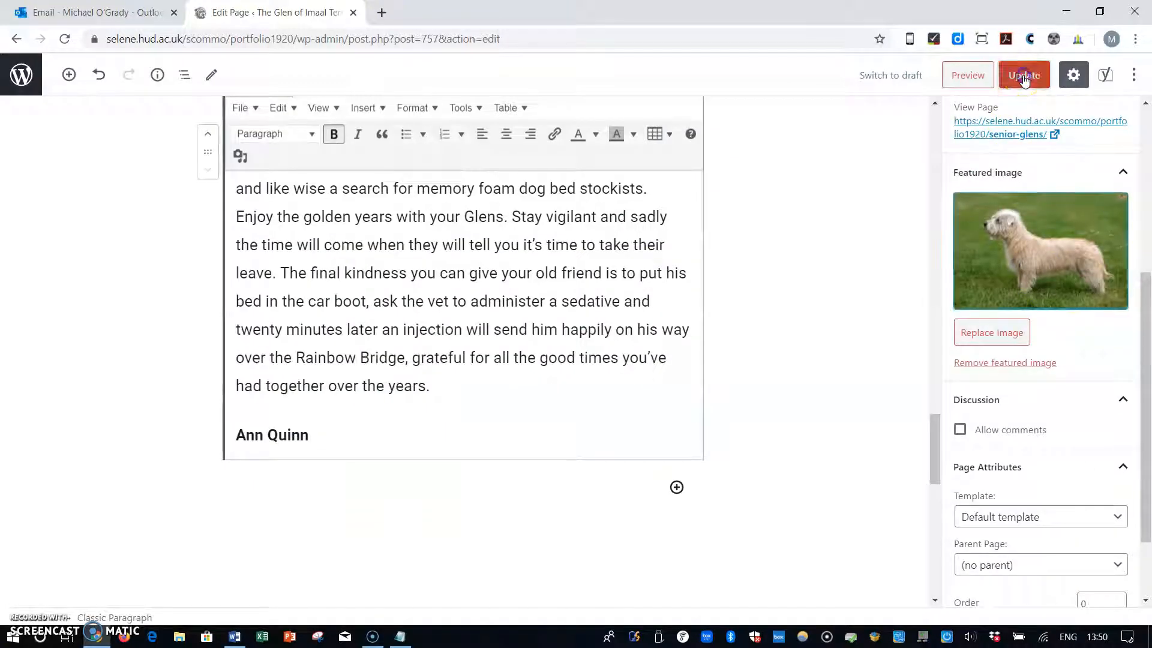
Step: Preview the Senior Glens page and examine the featured image, article paragraphs, contacts list and closing text
left_click(951, 77)
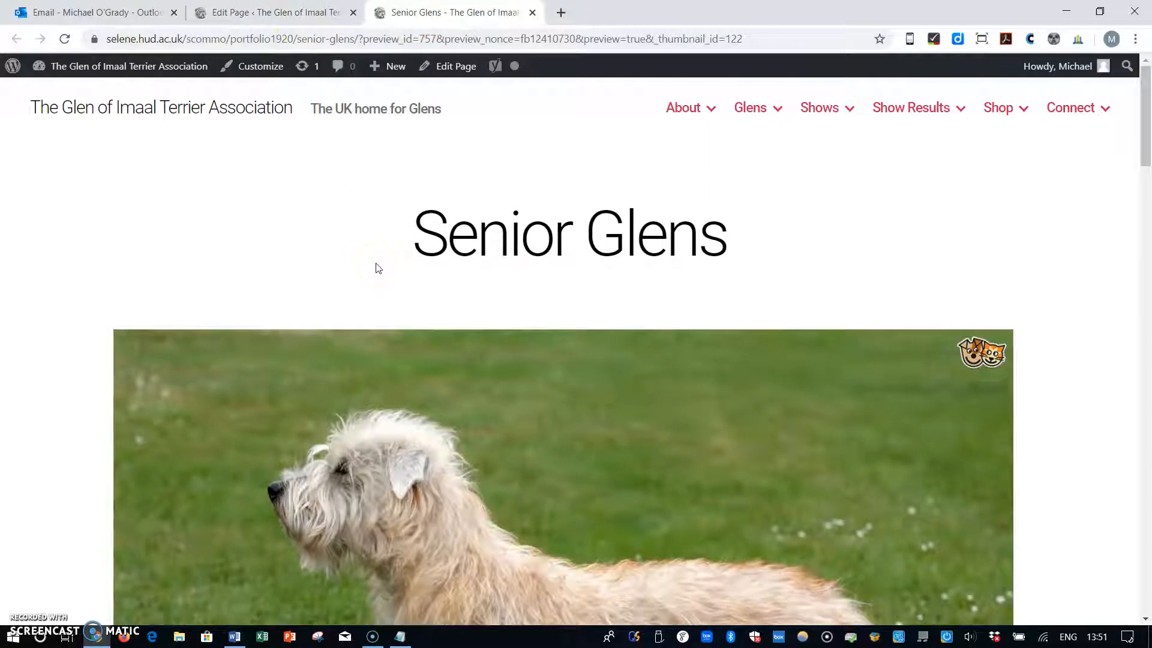
scroll(378, 269, "down", 3)
scroll(378, 268, "up", 1)
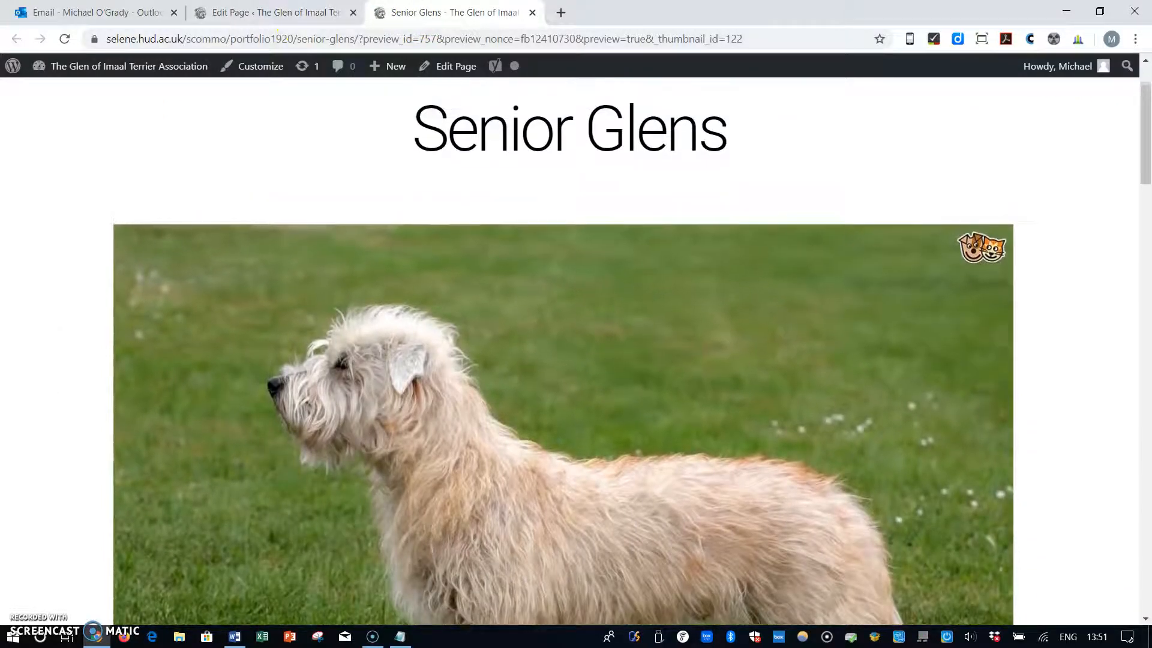
scroll(570, 351, "up", 1)
scroll(570, 351, "down", 5)
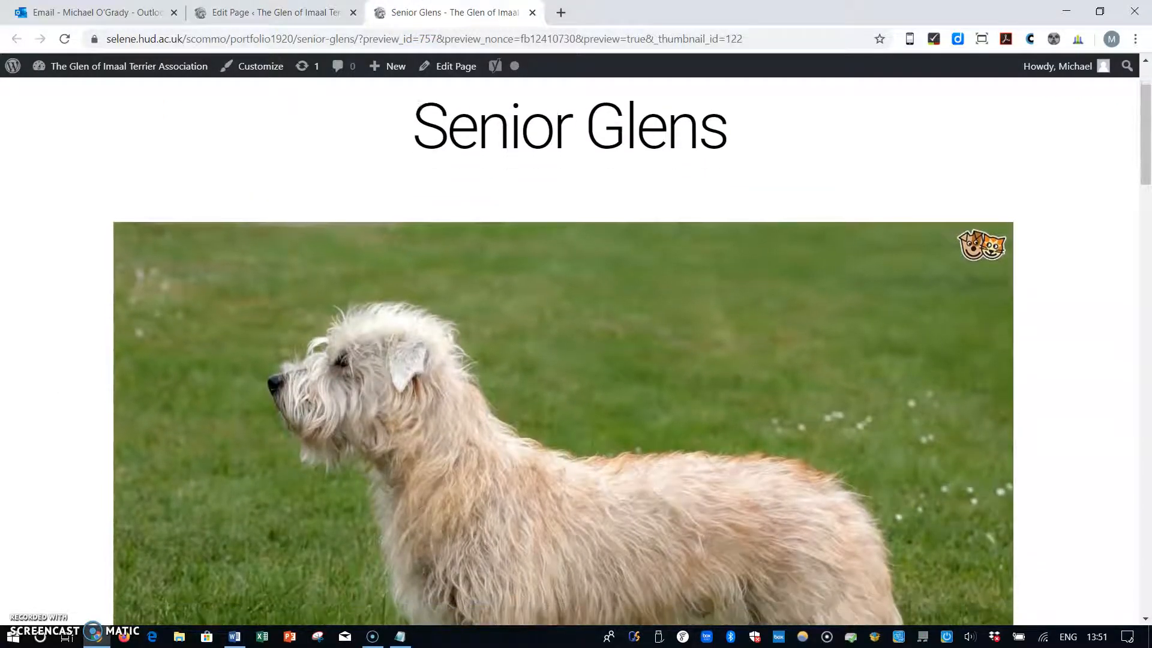
scroll(570, 351, "down", 12)
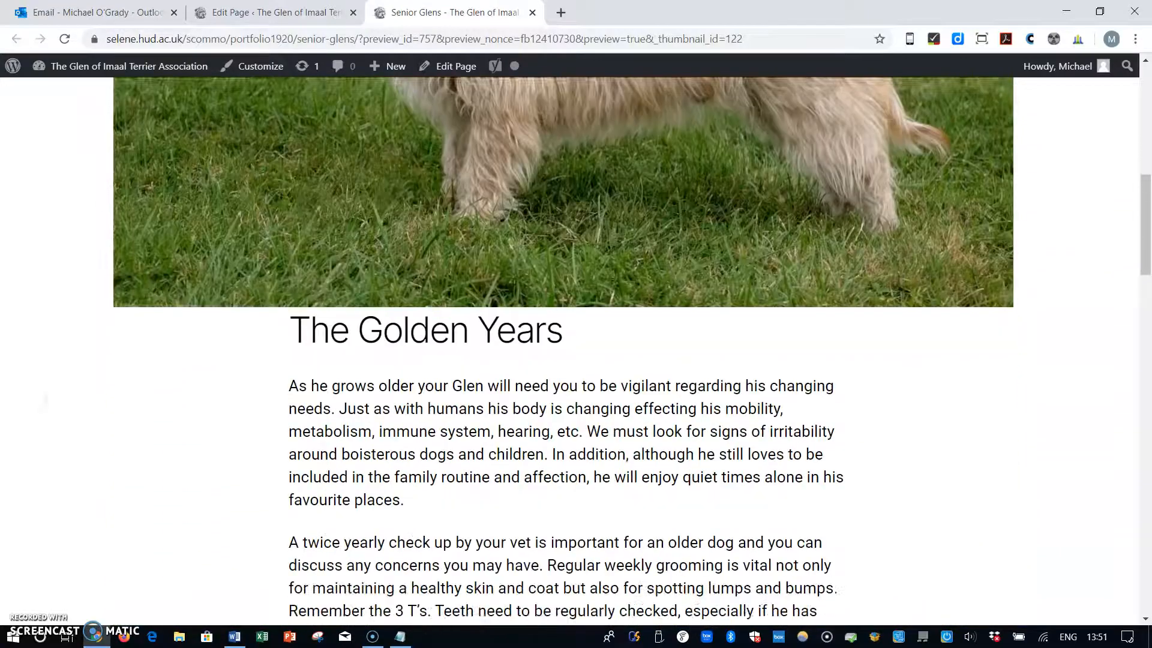
scroll(570, 351, "down", 19)
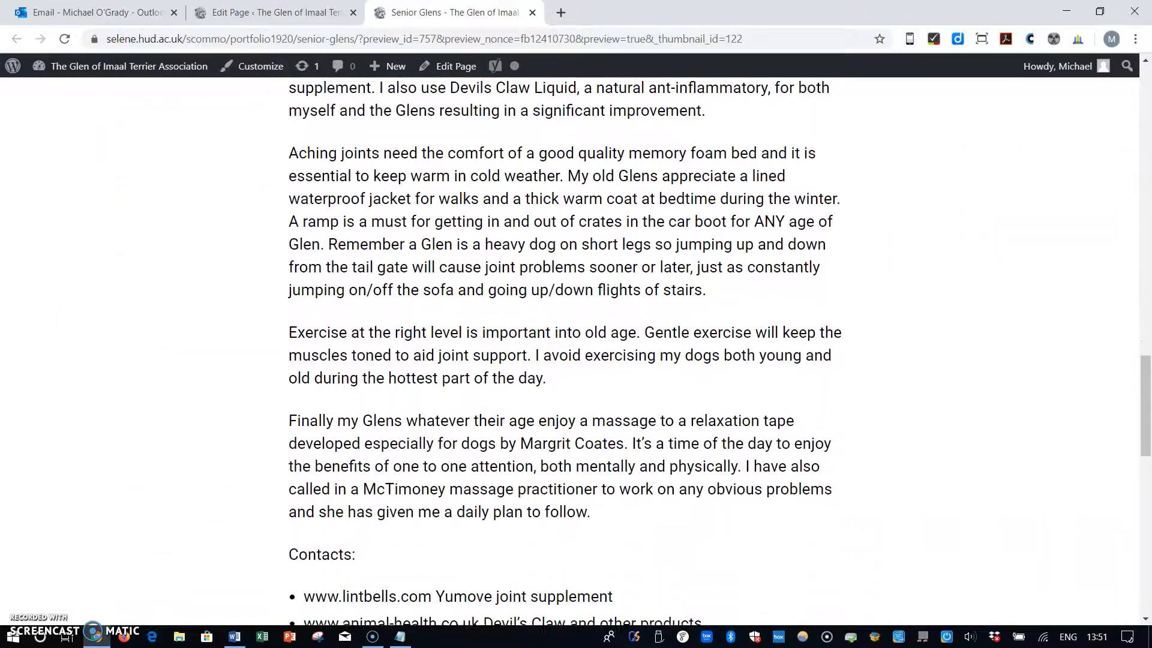
scroll(570, 351, "down", 3)
scroll(570, 351, "up", 7)
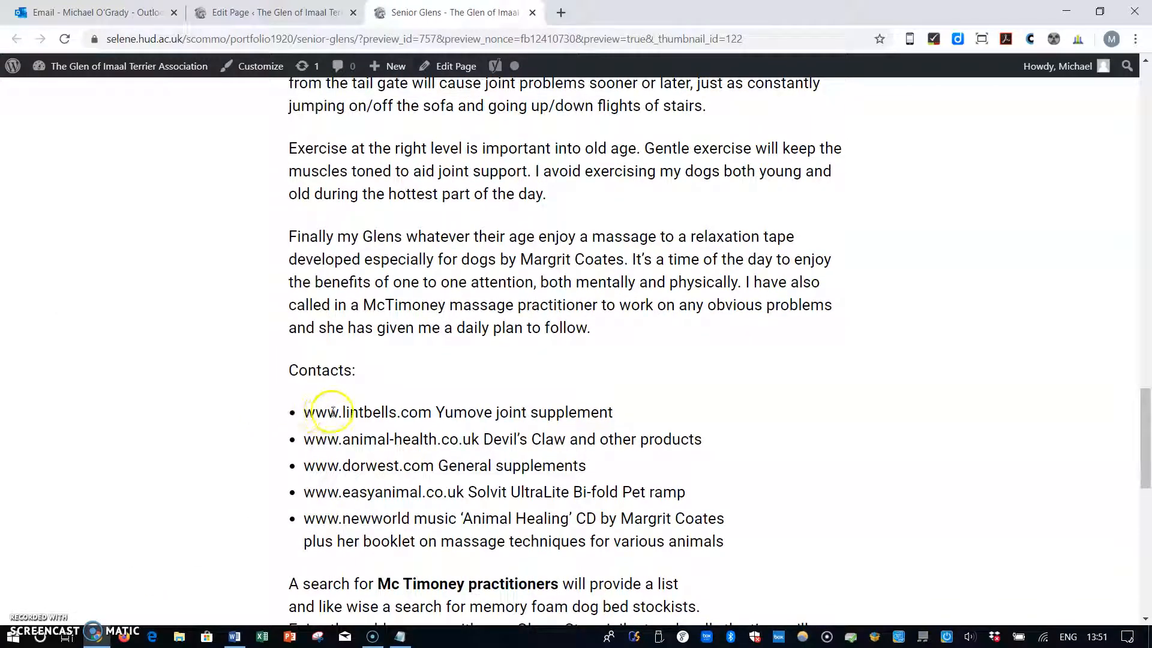
scroll(332, 413, "up", 20)
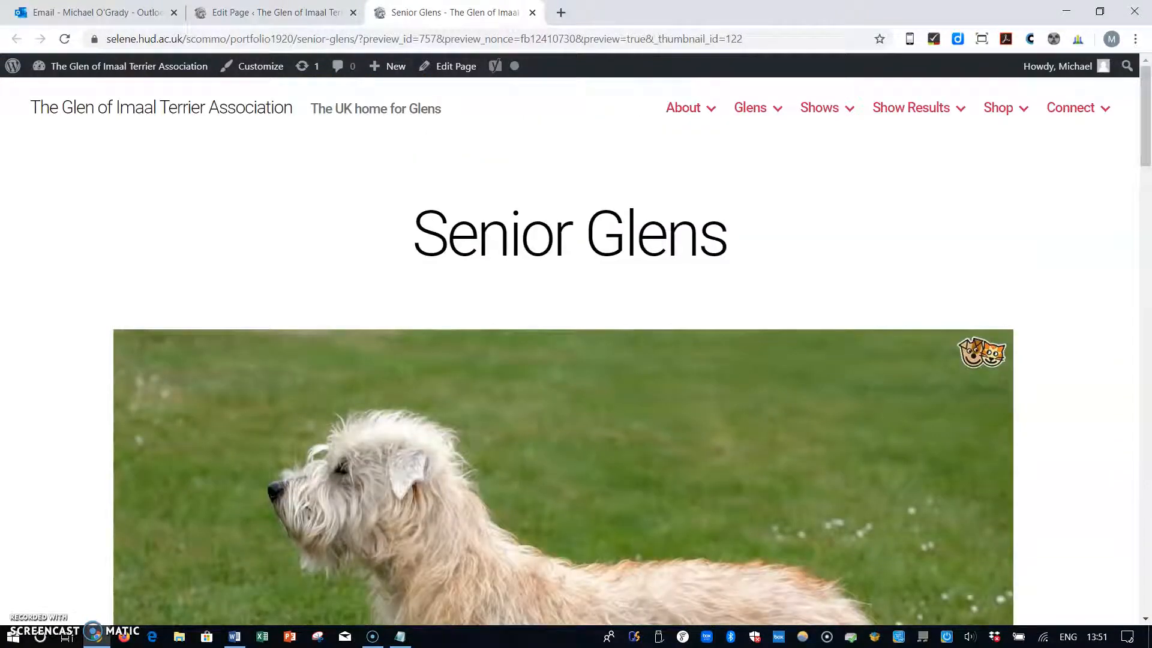
Step: Assign the Cover Template to the Senior Glens page in its page attributes and update the page
left_click(298, 22)
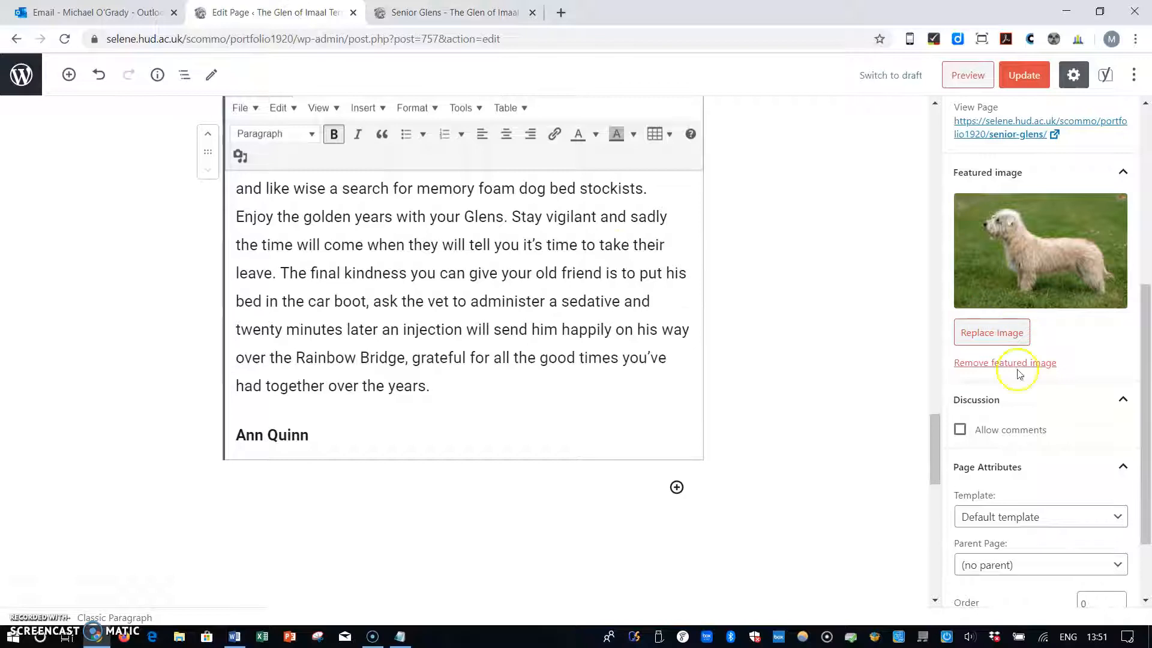
left_click_drag(1145, 387, 1146, 433)
left_click(1120, 424)
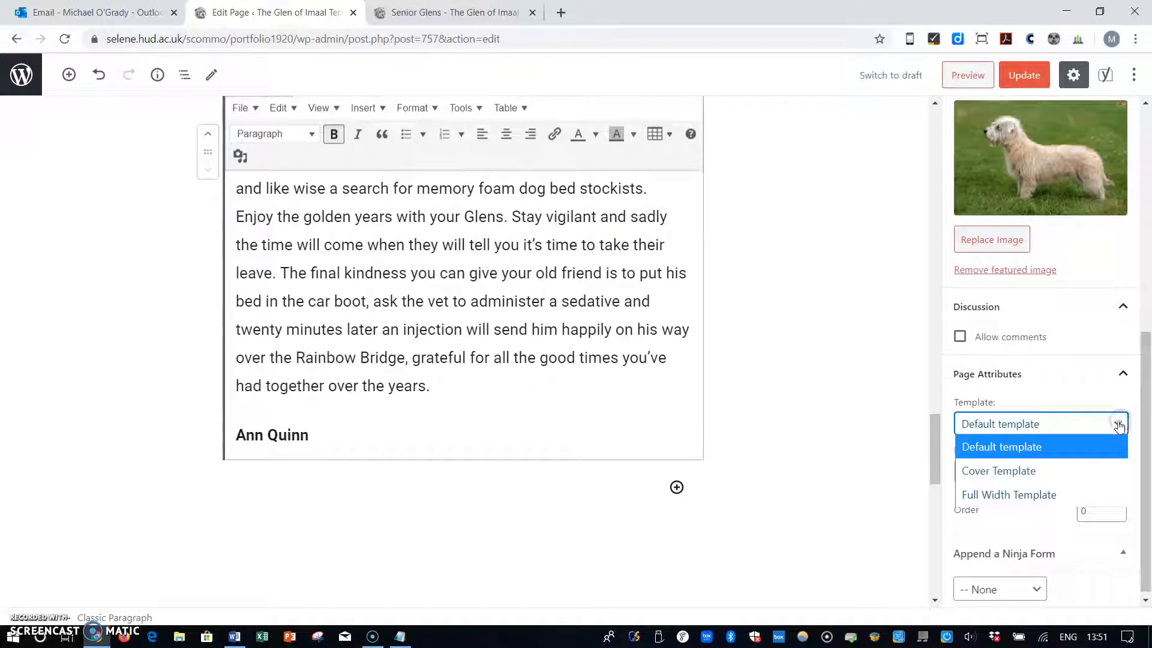
left_click(1021, 470)
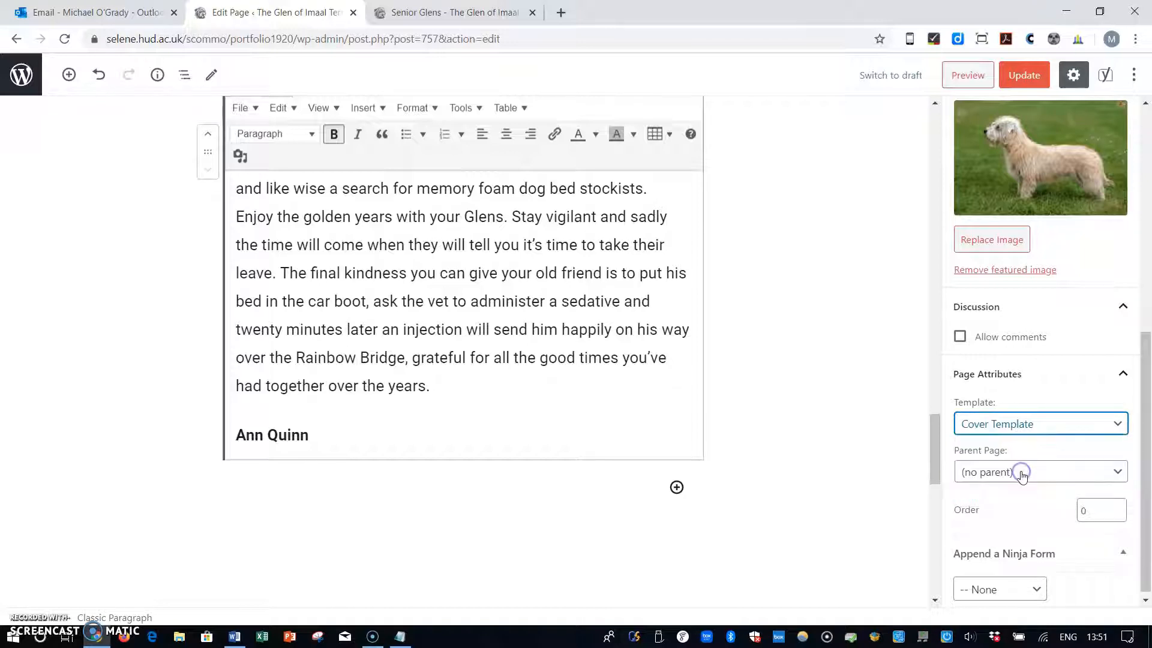
left_click(1033, 76)
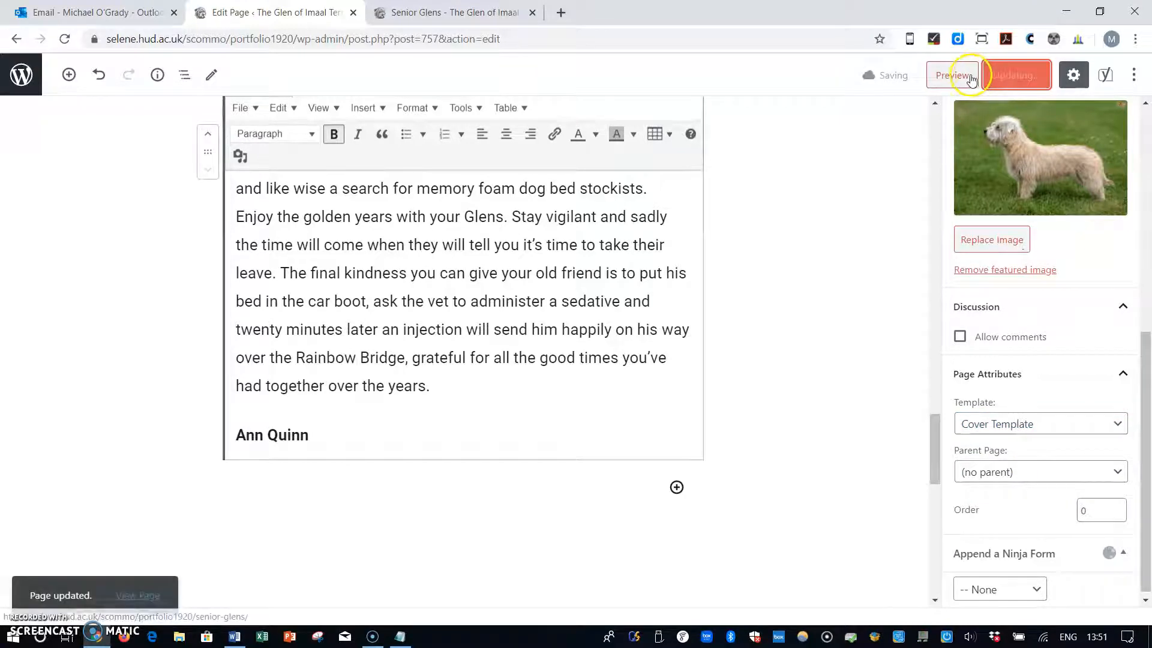
Step: Reload the Senior Glens preview and examine the cover image, title overlay, article text and contacts list
left_click(491, 14)
key("F5")
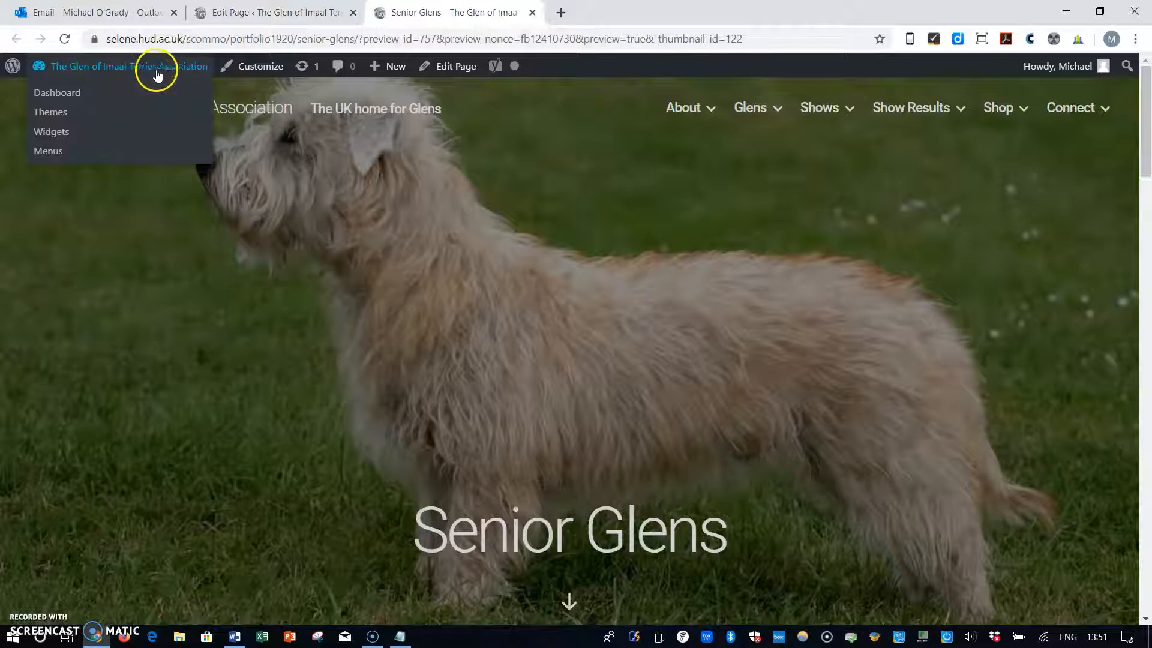
left_click(65, 39)
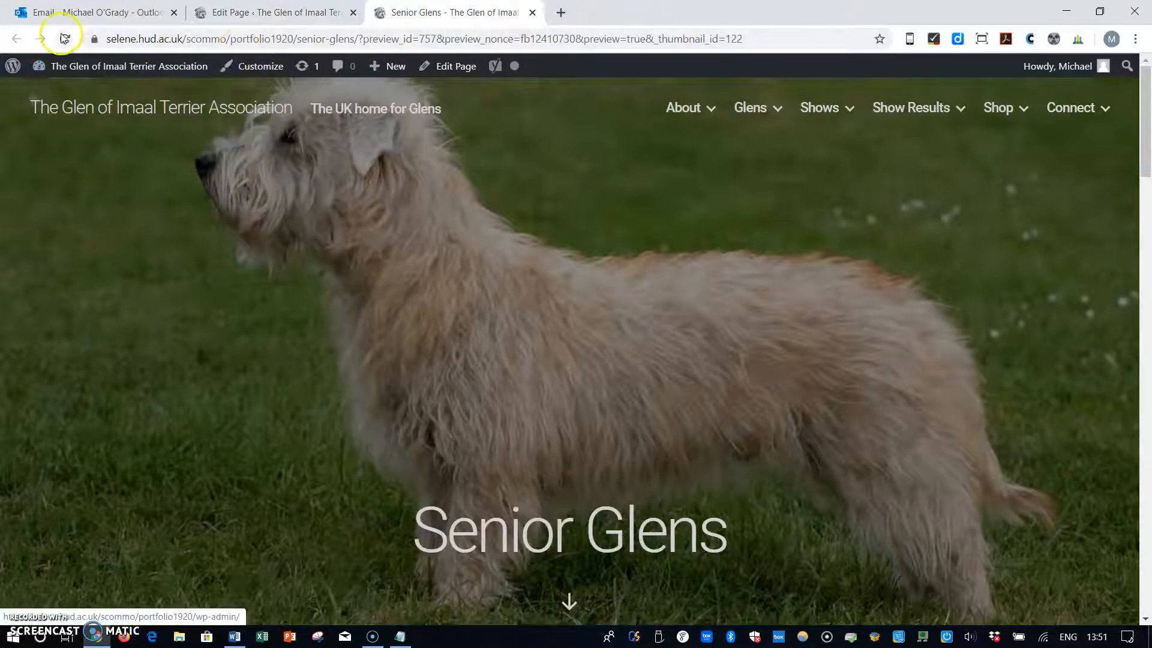
left_click(66, 39)
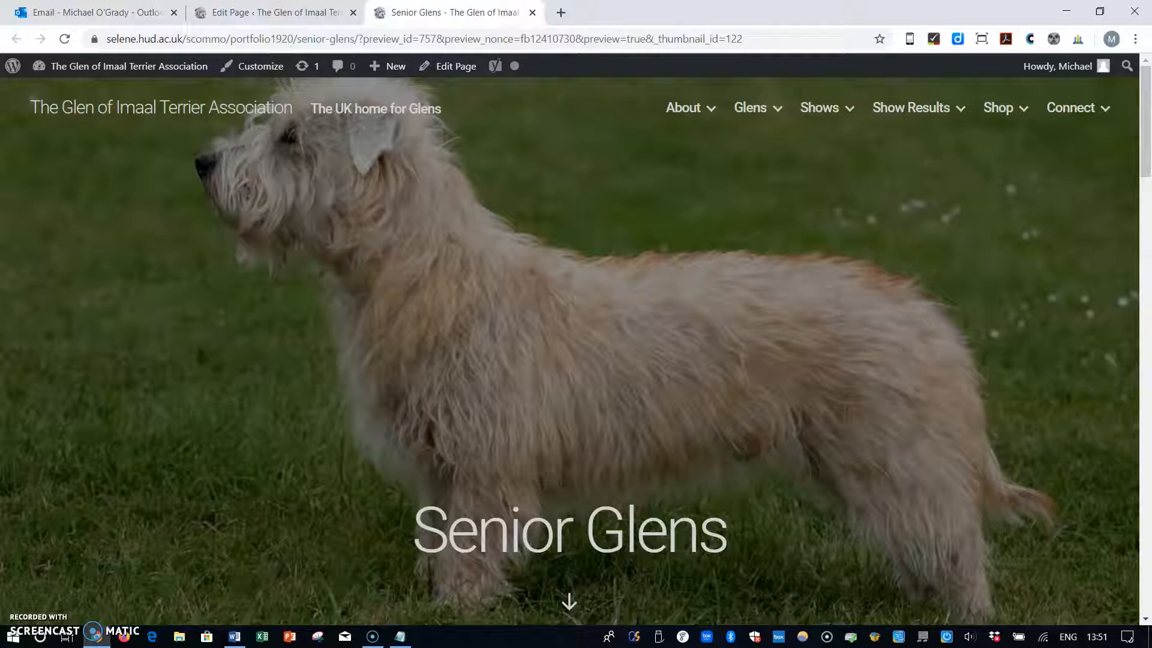
scroll(246, 355, "down", 5)
scroll(576, 353, "down", 3)
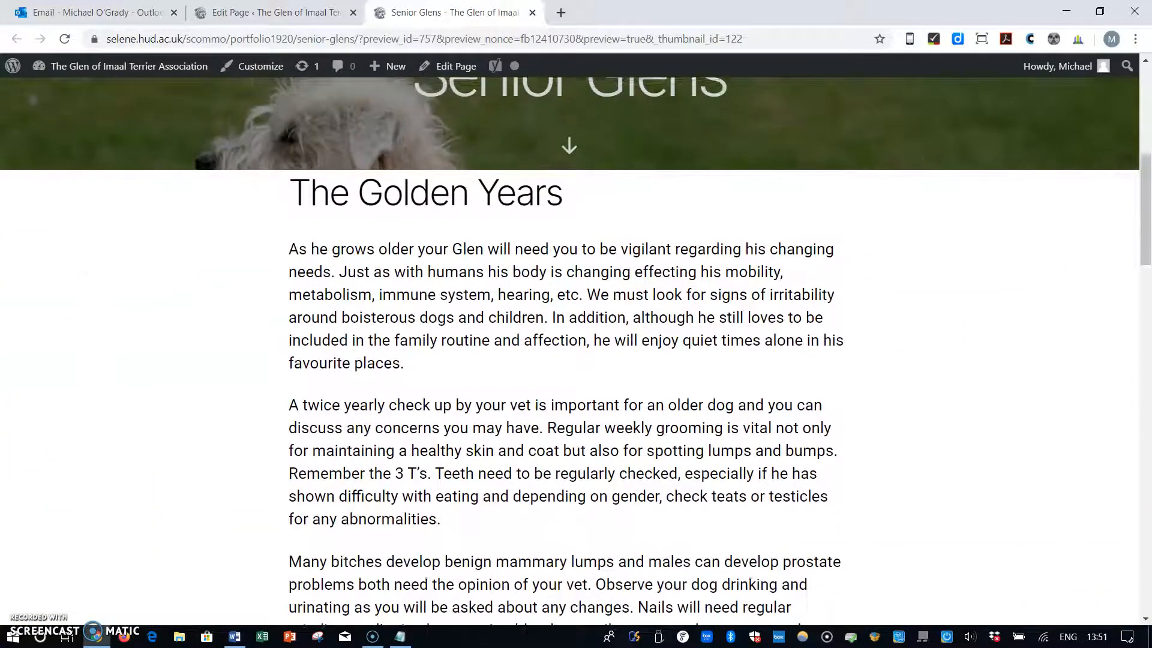
scroll(576, 353, "up", 1)
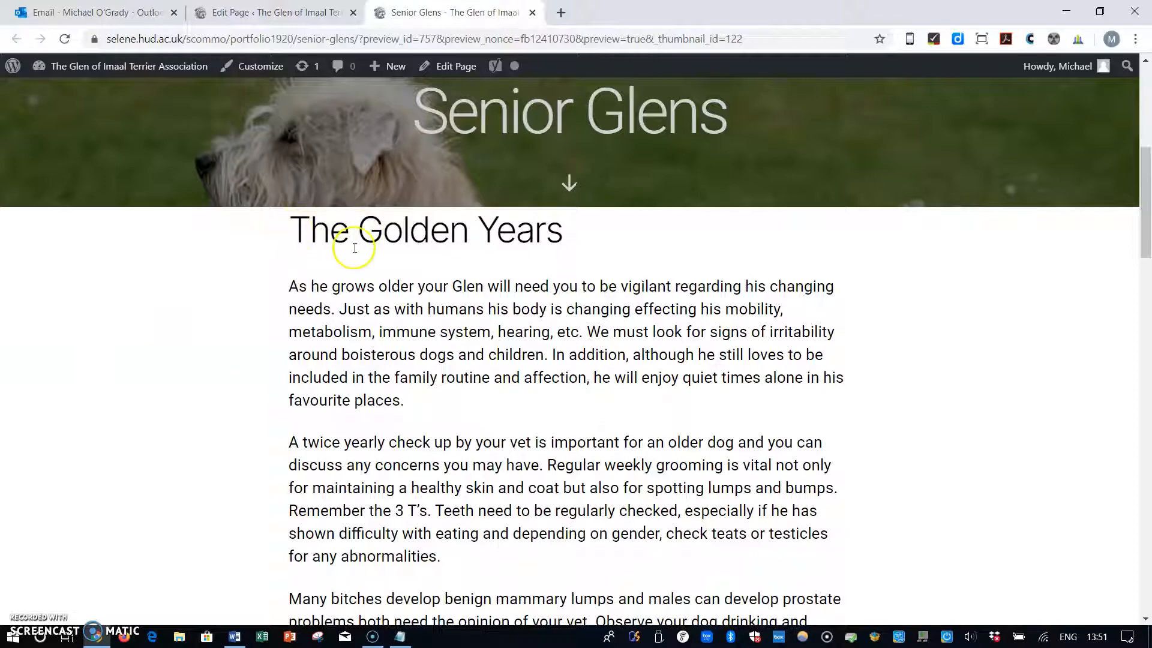
scroll(355, 248, "down", 19)
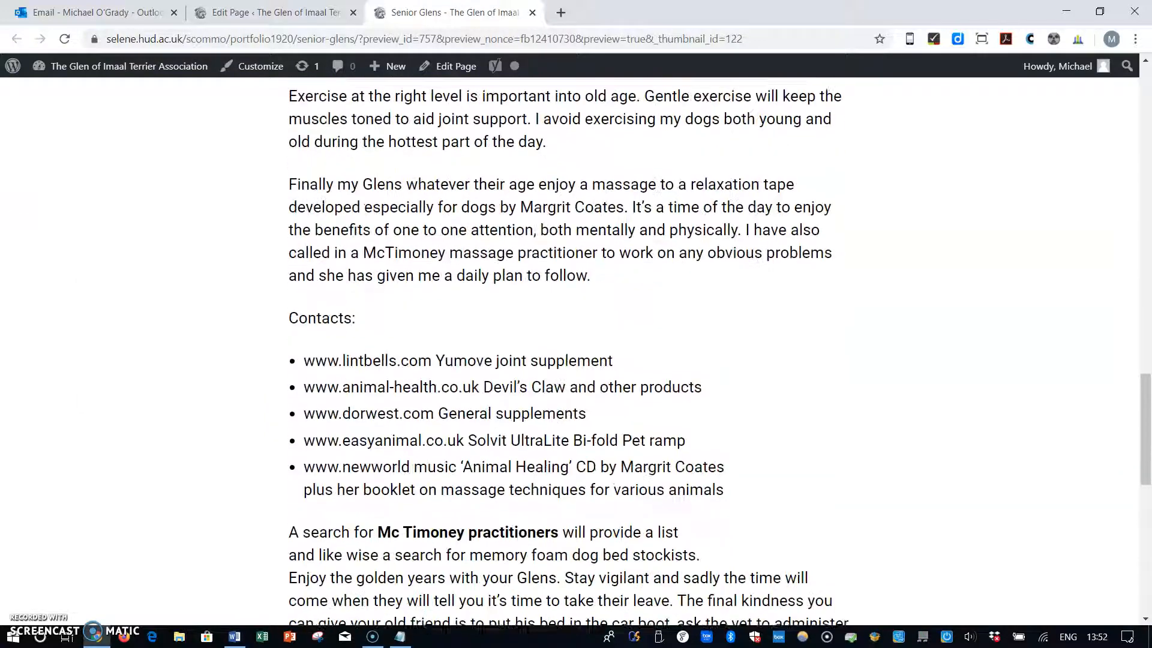
scroll(570, 351, "down", 8)
scroll(570, 351, "up", 14)
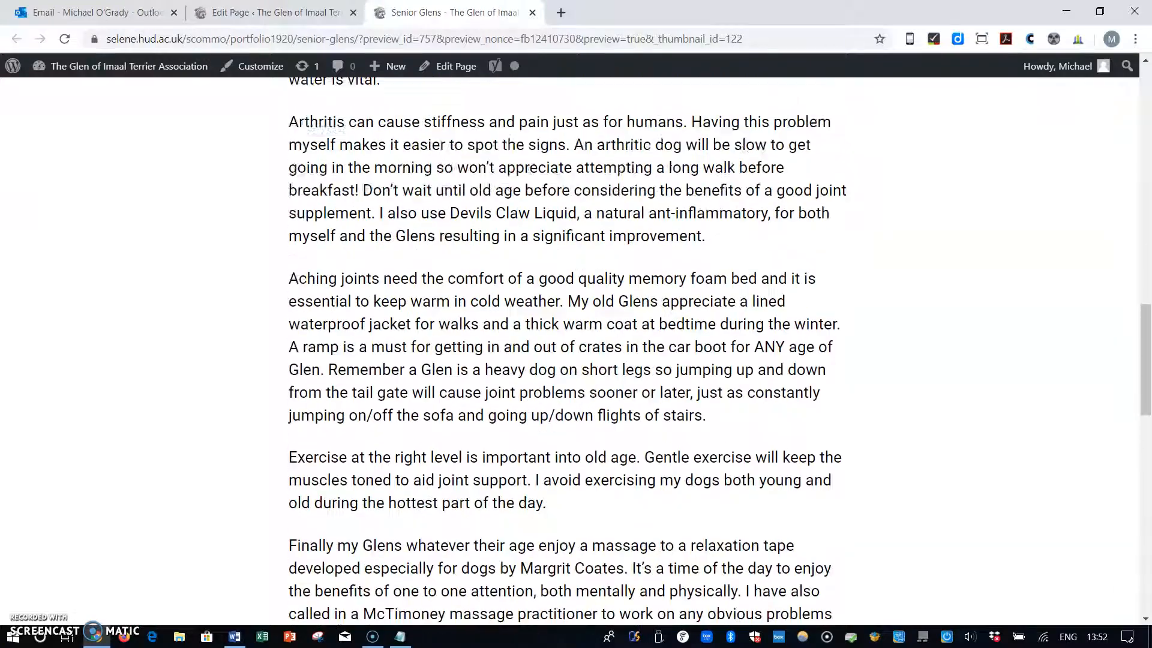
scroll(570, 351, "up", 20)
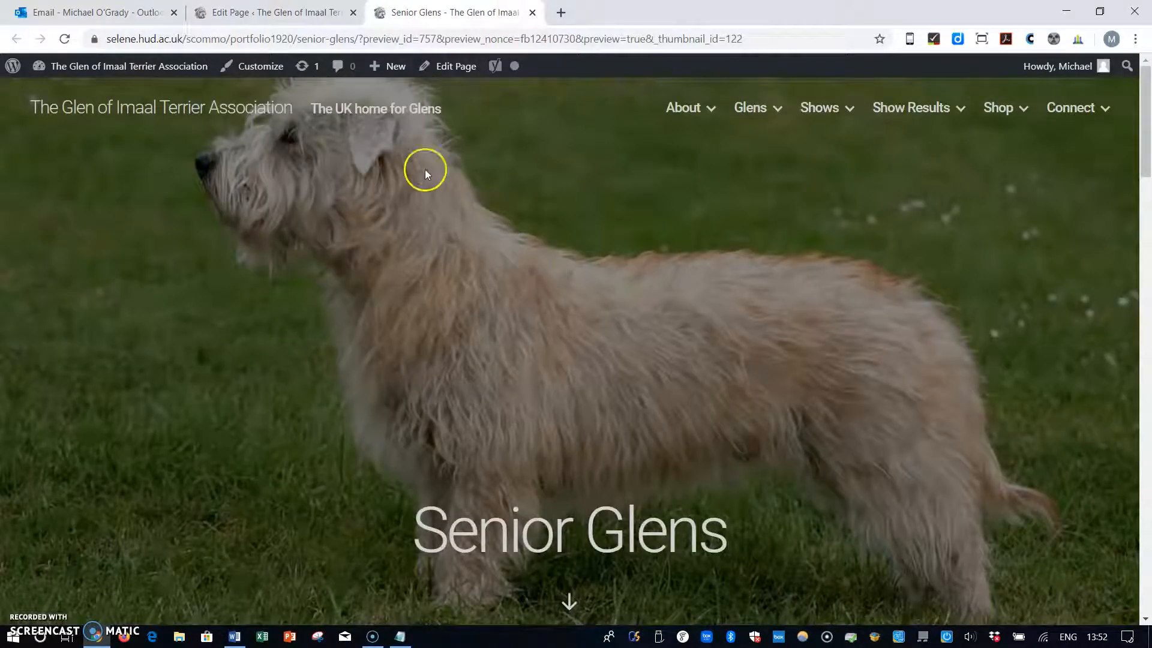
Step: Leave the page editor, open the site's menu management and add the Senior Glens page to the GOITA menu
left_click(304, 13)
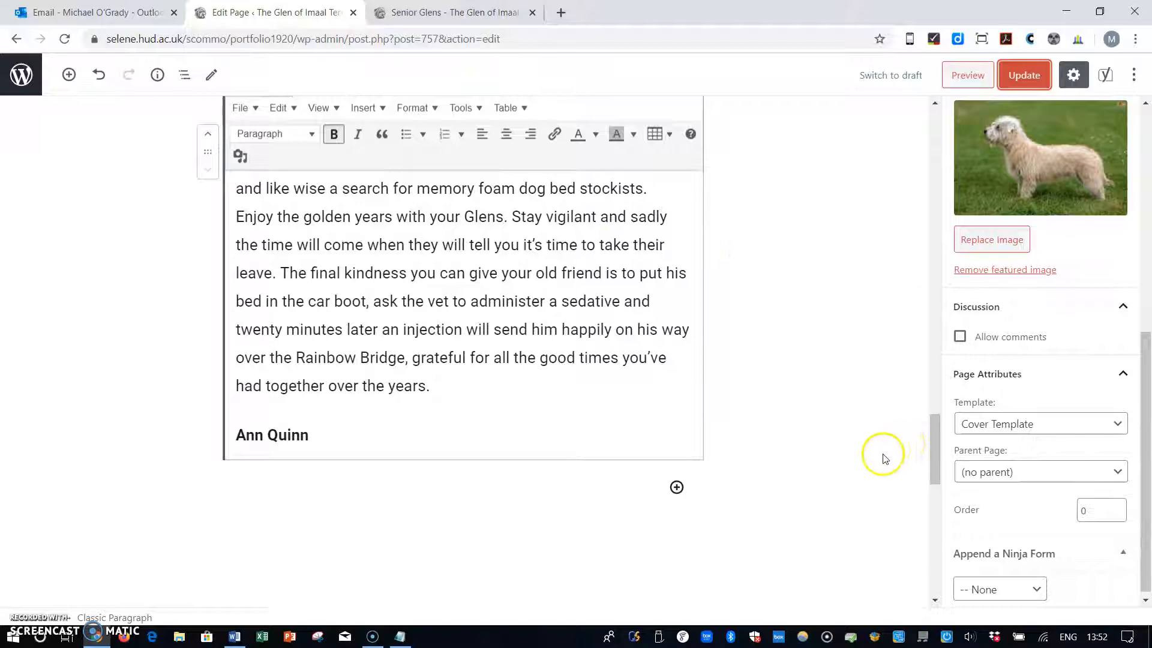
left_click(24, 73)
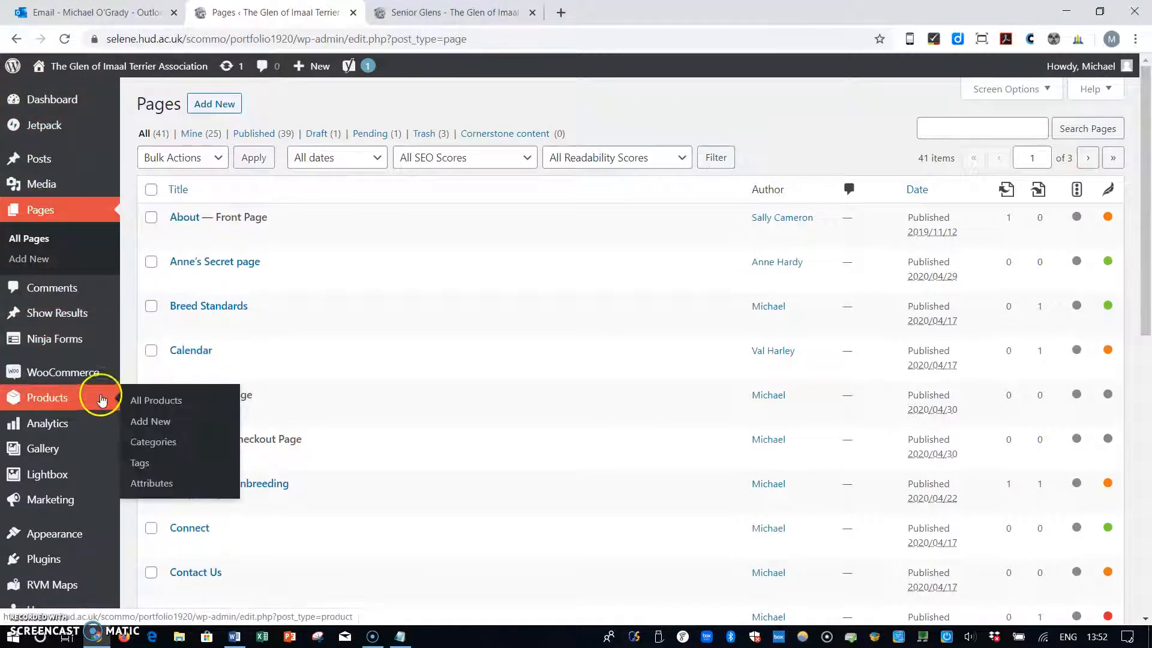
left_click(100, 437)
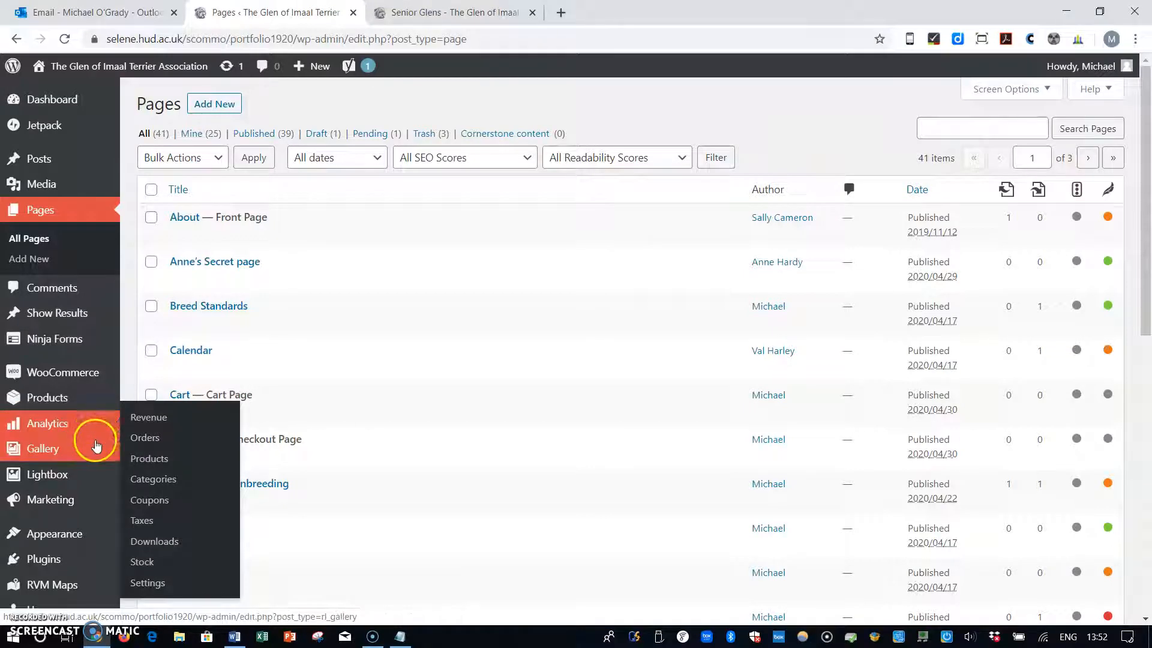
mouse_move(88, 534)
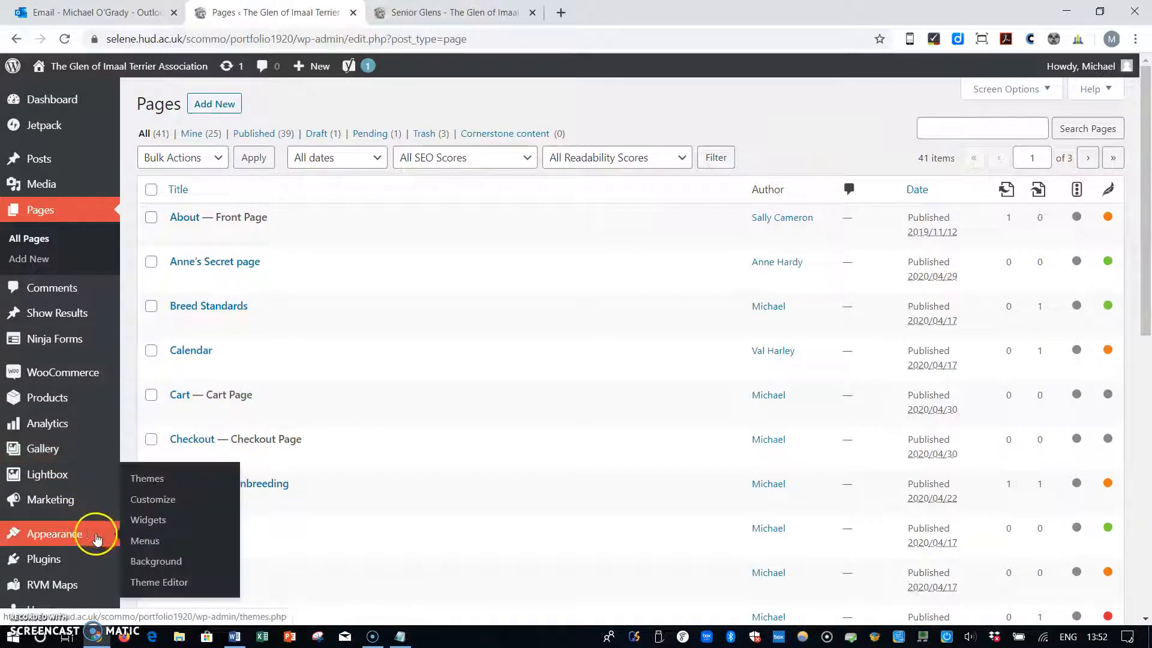
left_click(144, 542)
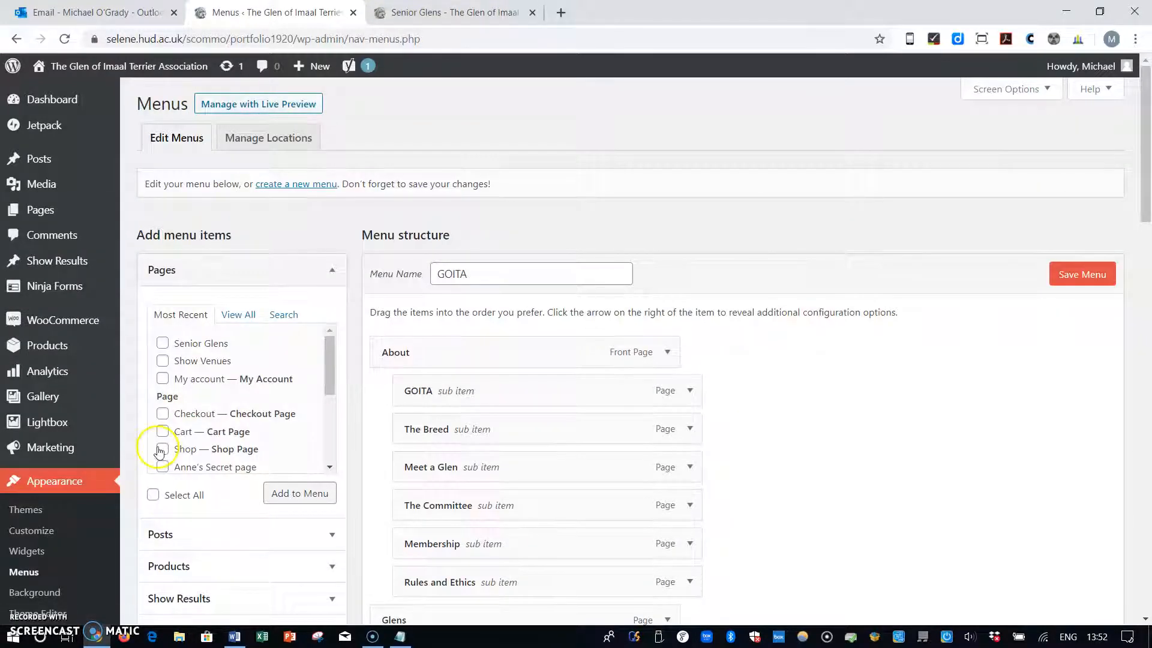
left_click(278, 494)
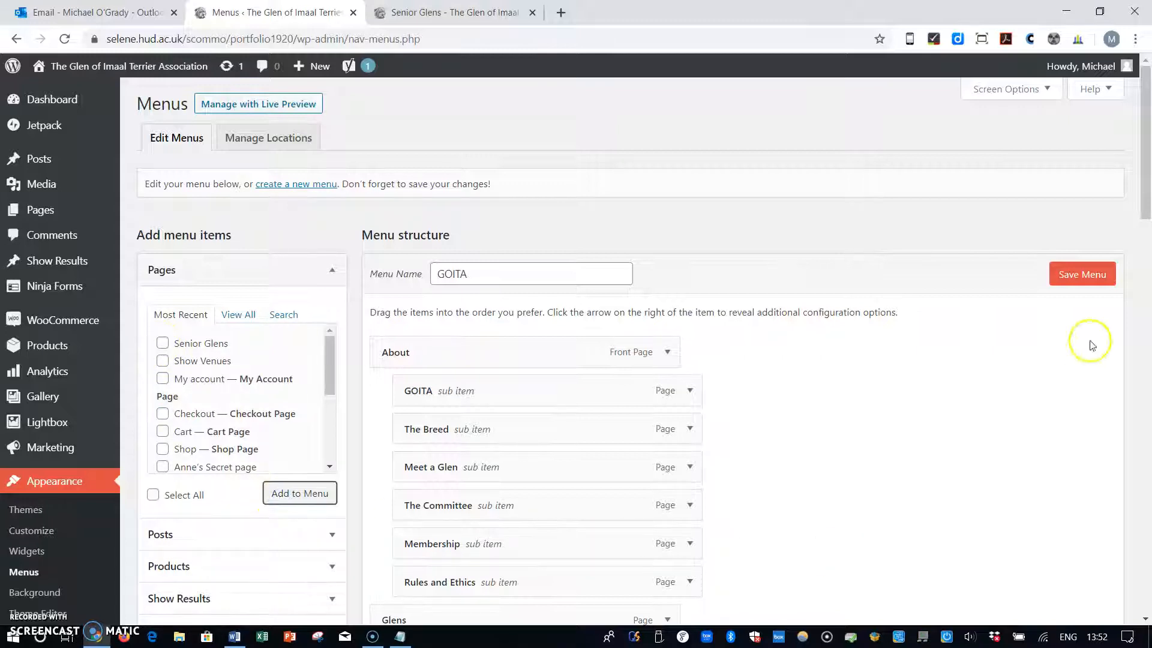
Step: Place Senior Glens as a sub item of Glens, between Puppies and Picture Gallery, and save the GOITA menu
left_click_drag(1143, 216, 1126, 570)
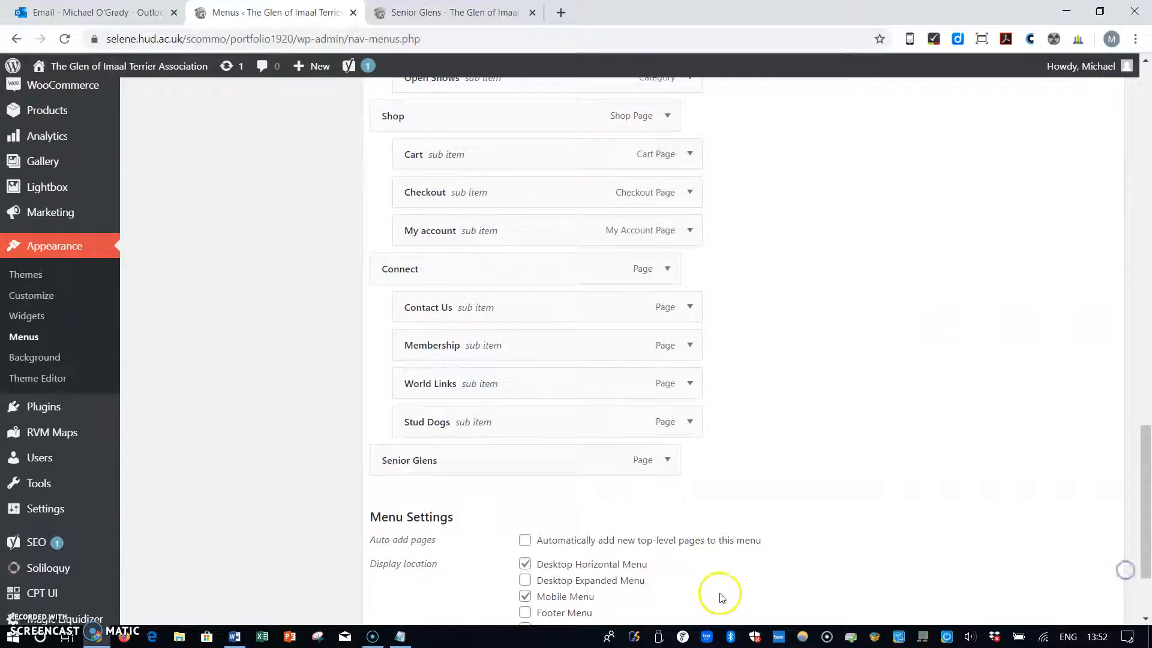
left_click_drag(384, 463, 376, 116)
left_click_drag(1144, 431, 1146, 309)
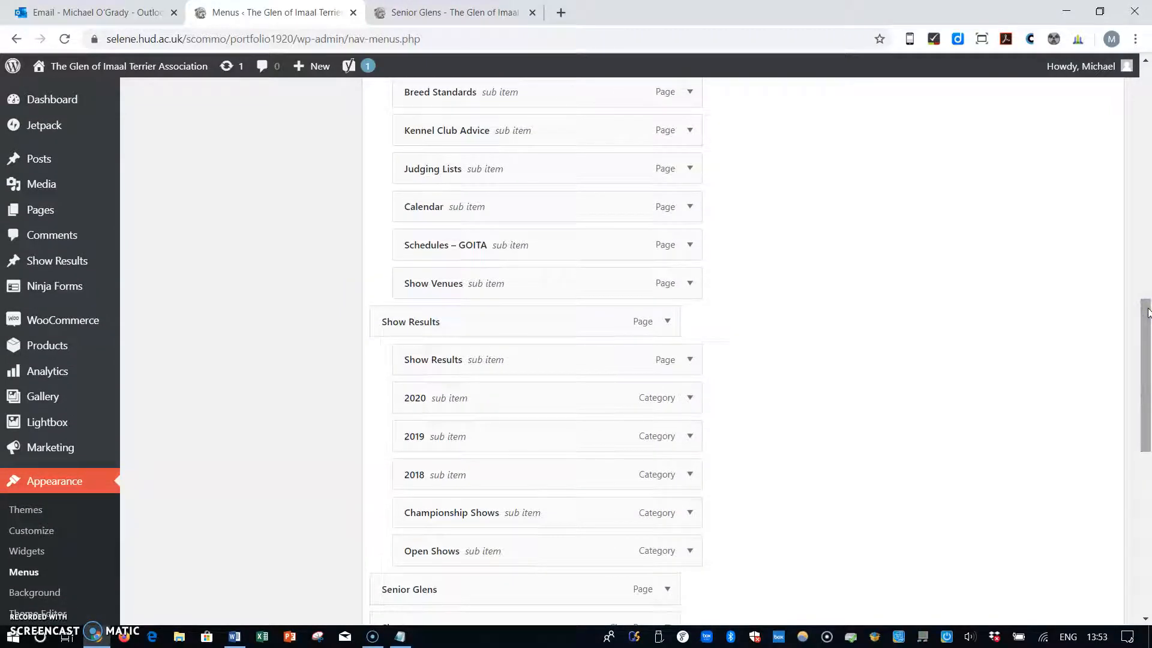
key("ctrl+minus")
key("ctrl+minus")
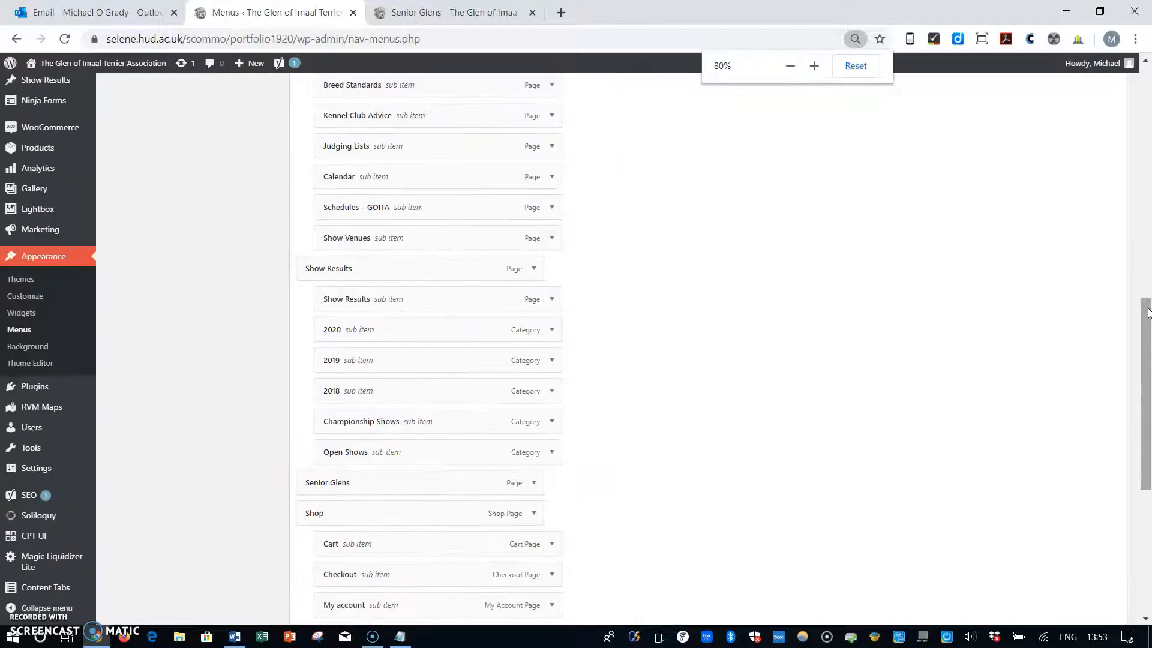
left_click_drag(1148, 357, 1148, 314)
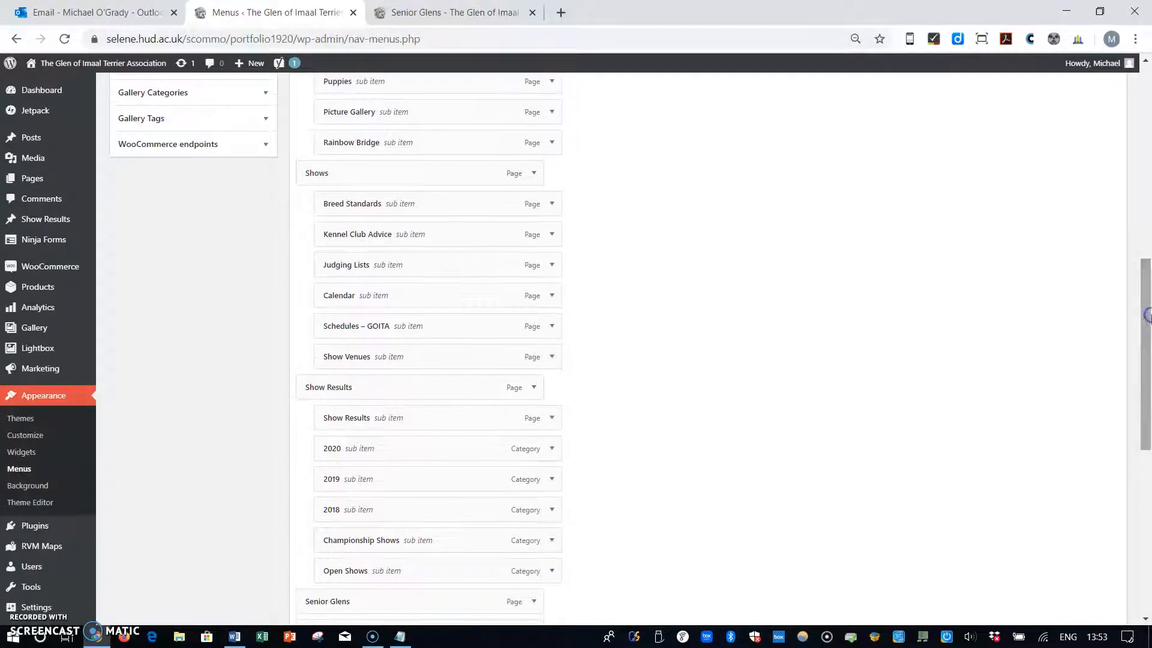
left_click_drag(305, 600, 320, 109)
left_click_drag(1146, 273, 1149, 90)
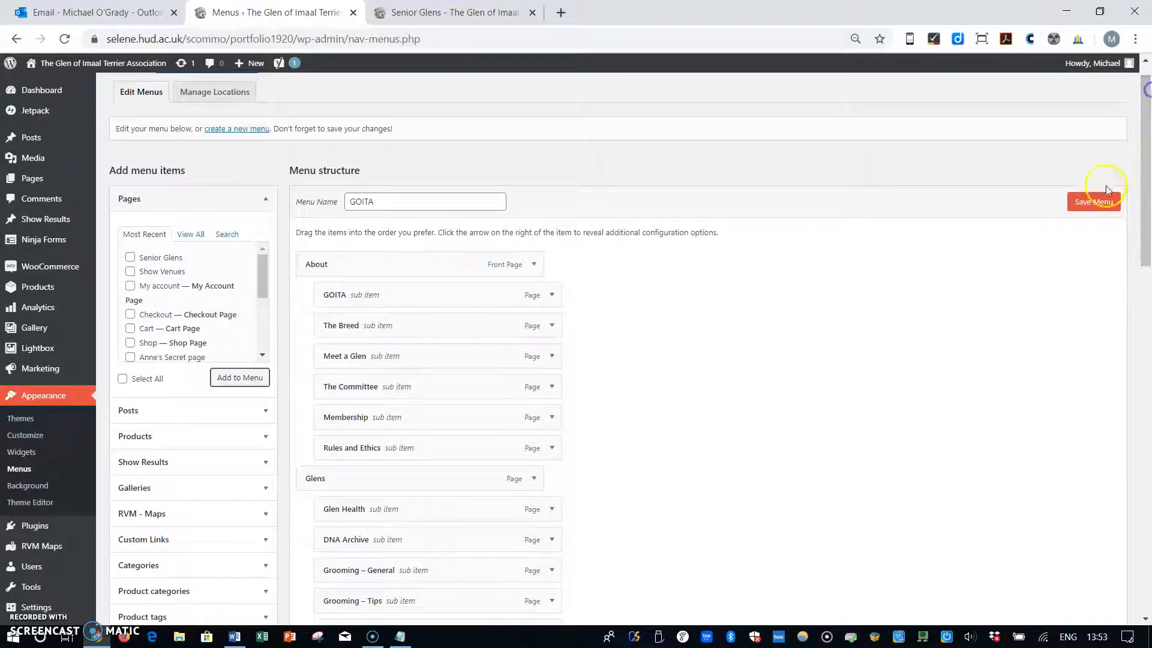
left_click(1094, 204)
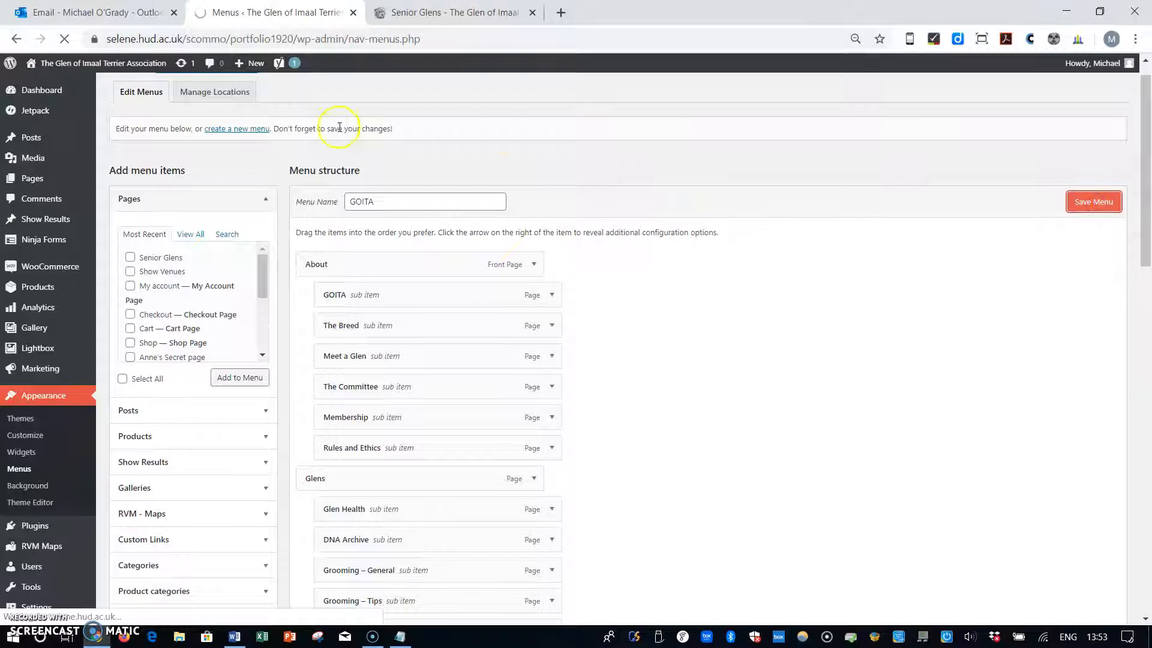
Step: Visit the live site, open Senior Glens from the Glens navigation and check the page down to its closing text
mouse_move(119, 67)
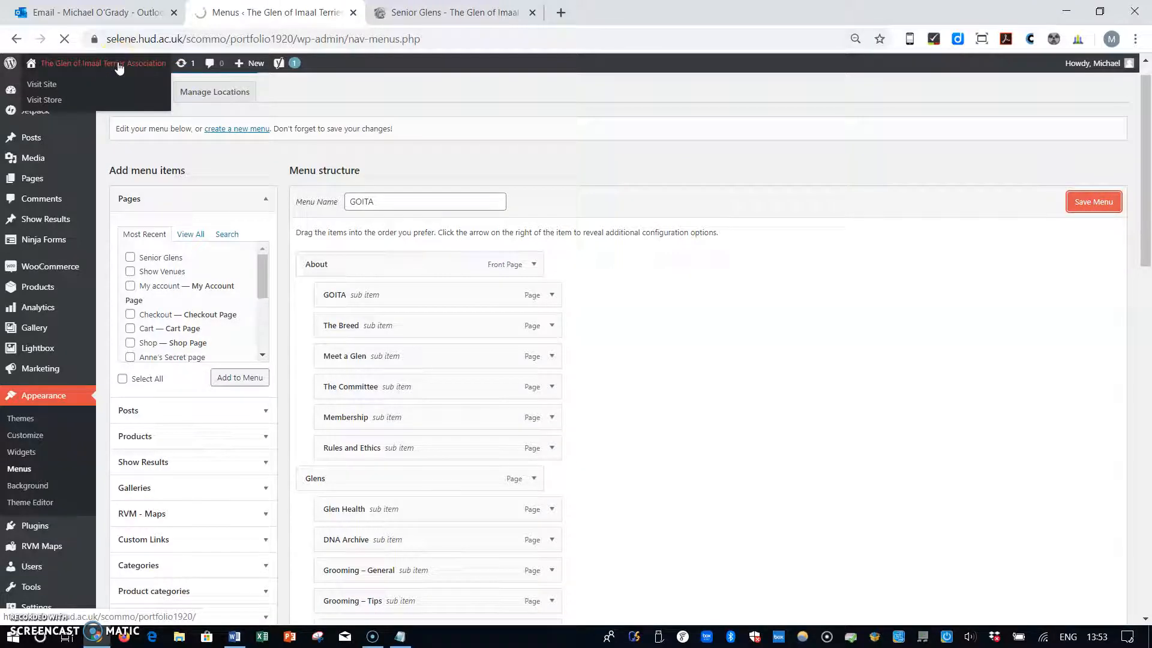
left_click(118, 67)
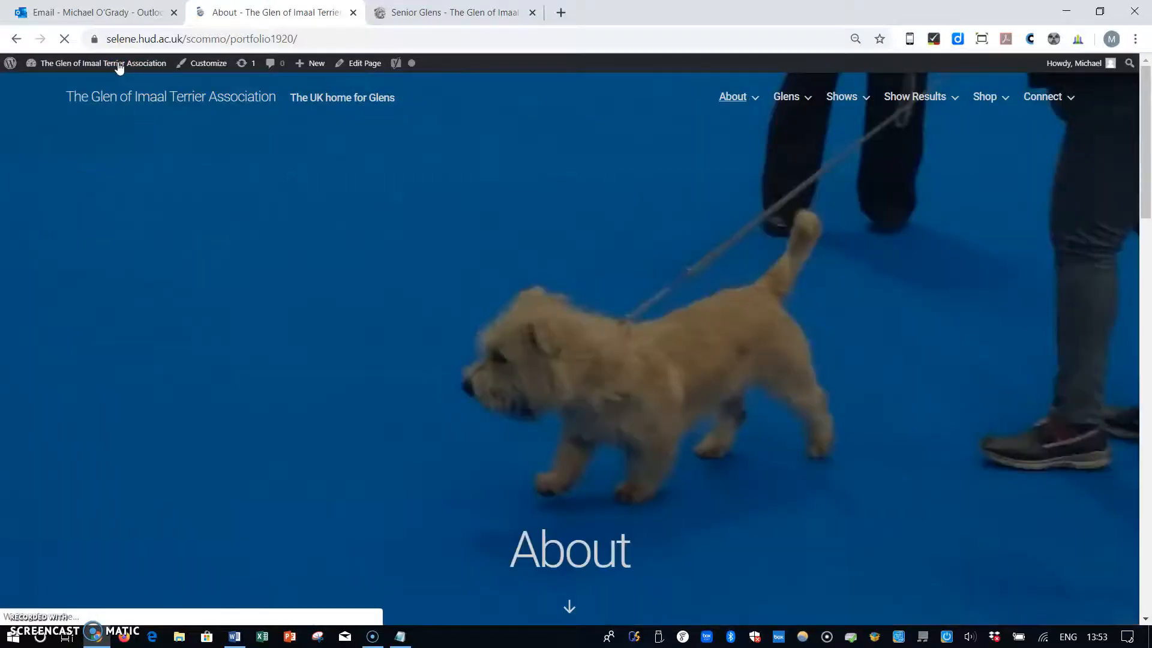
mouse_move(791, 103)
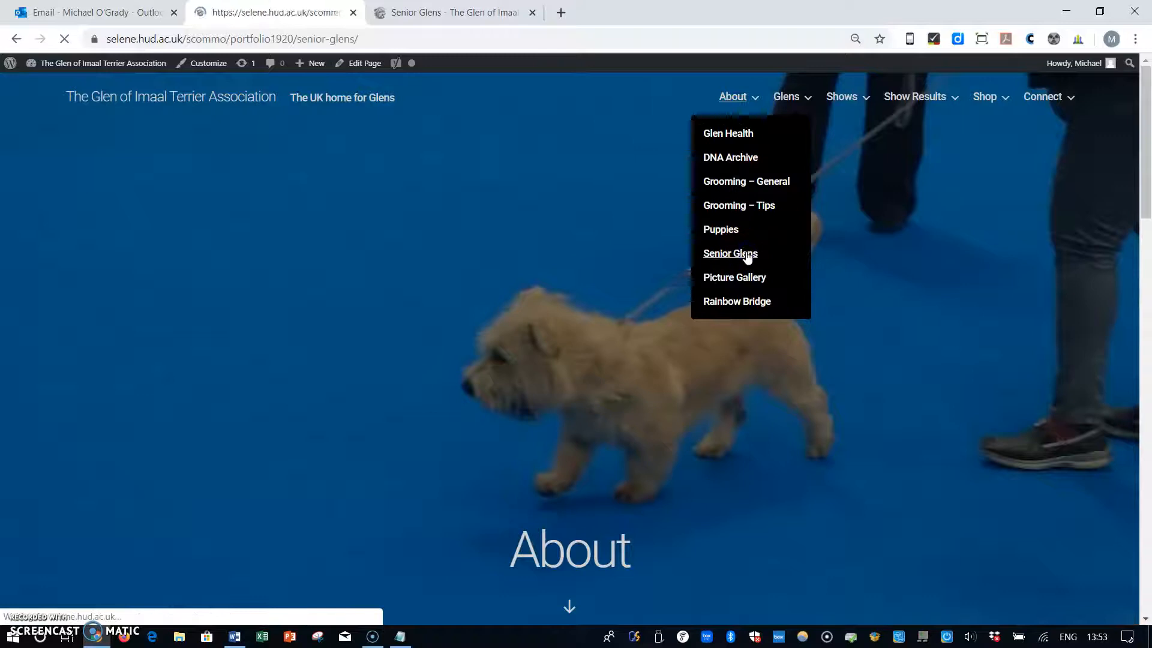
scroll(747, 258, "down", 12)
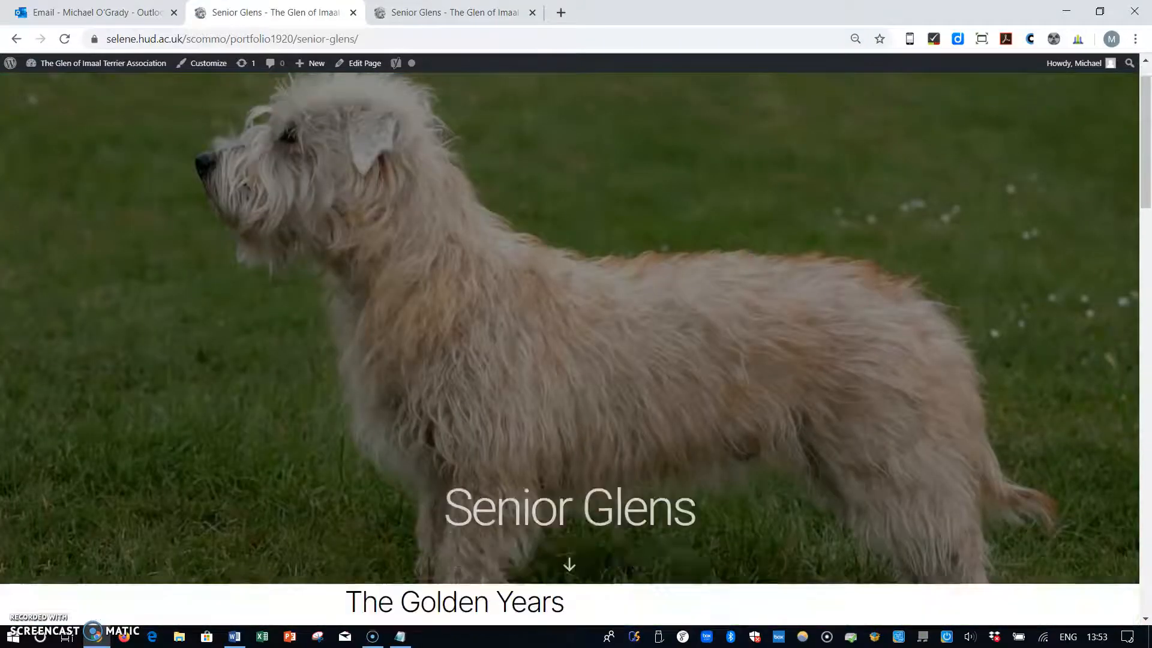
scroll(681, 349, "down", 15)
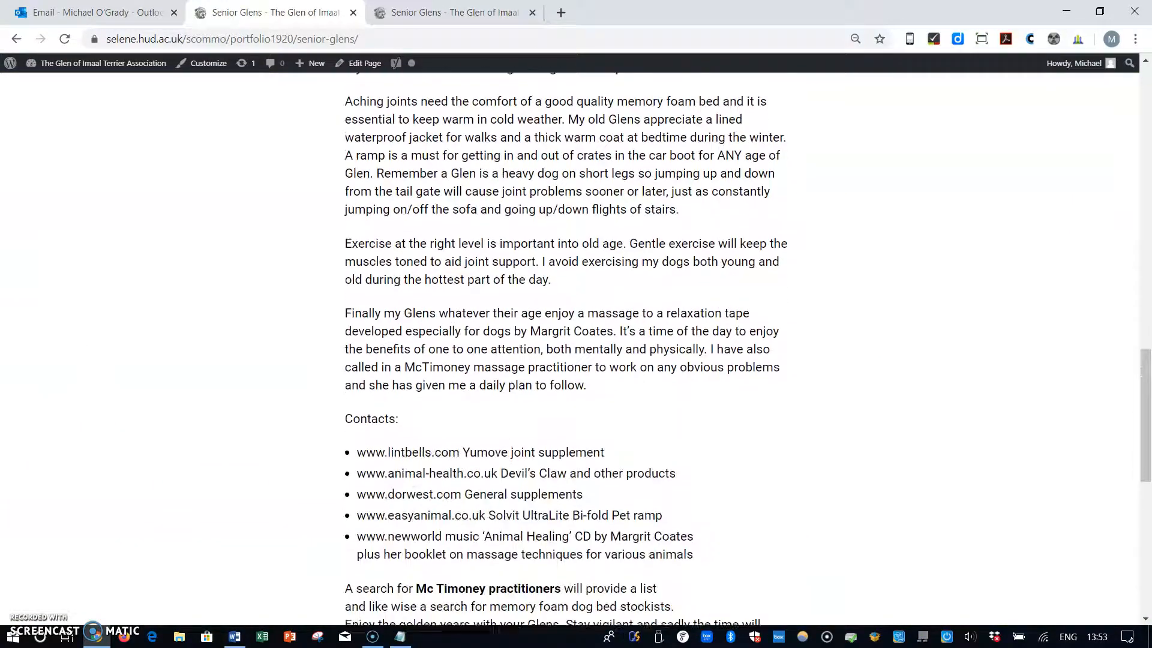
scroll(680, 349, "up", 1)
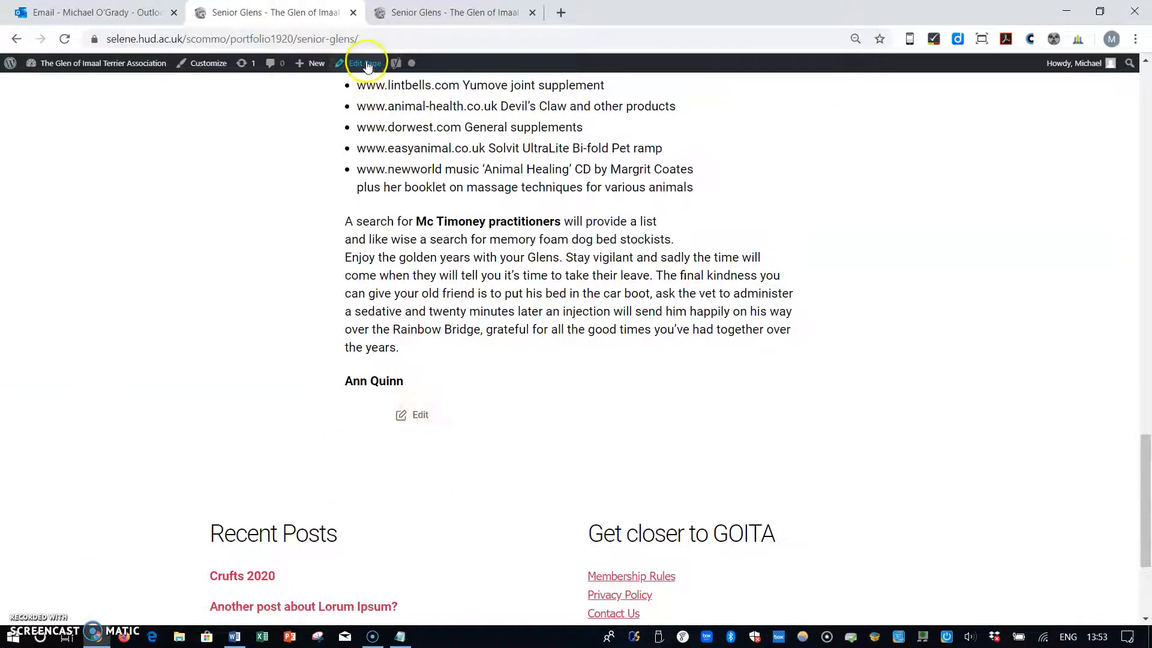
Step: Return from the live Senior Glens page to the site's admin dashboard
left_click(145, 66)
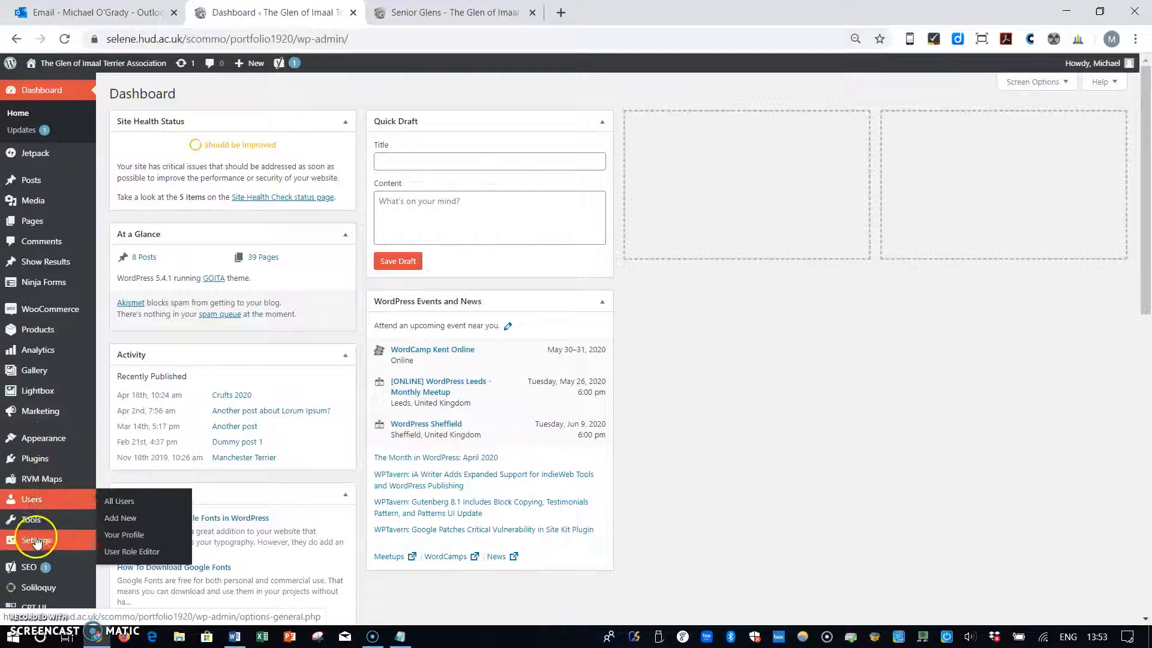
mouse_move(44, 230)
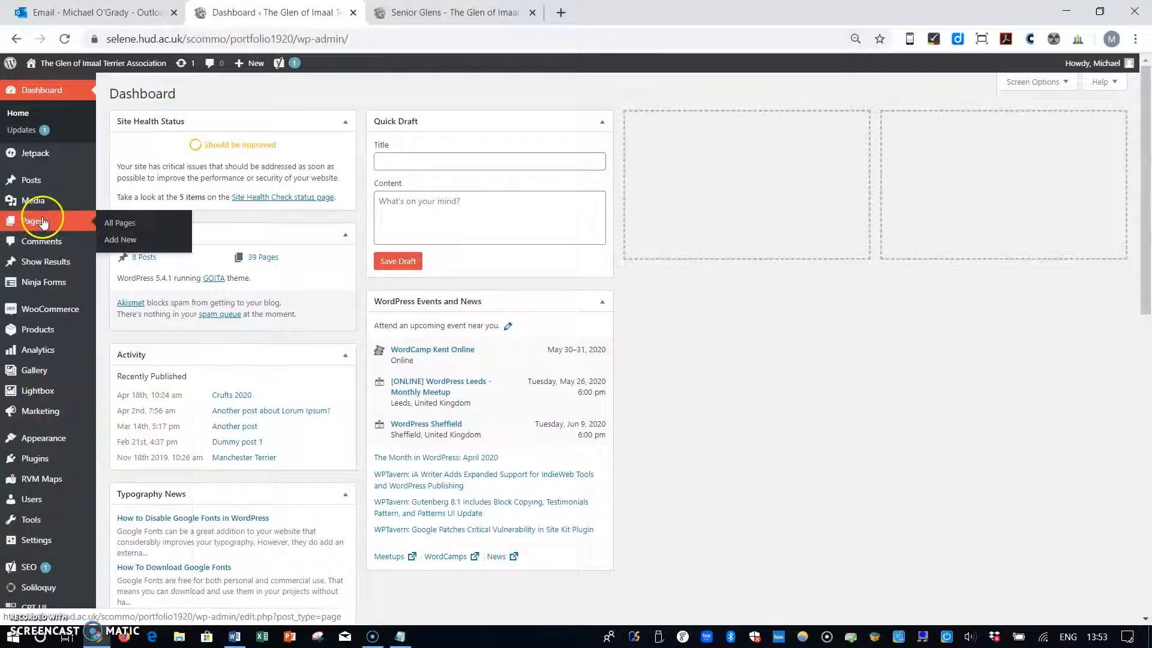